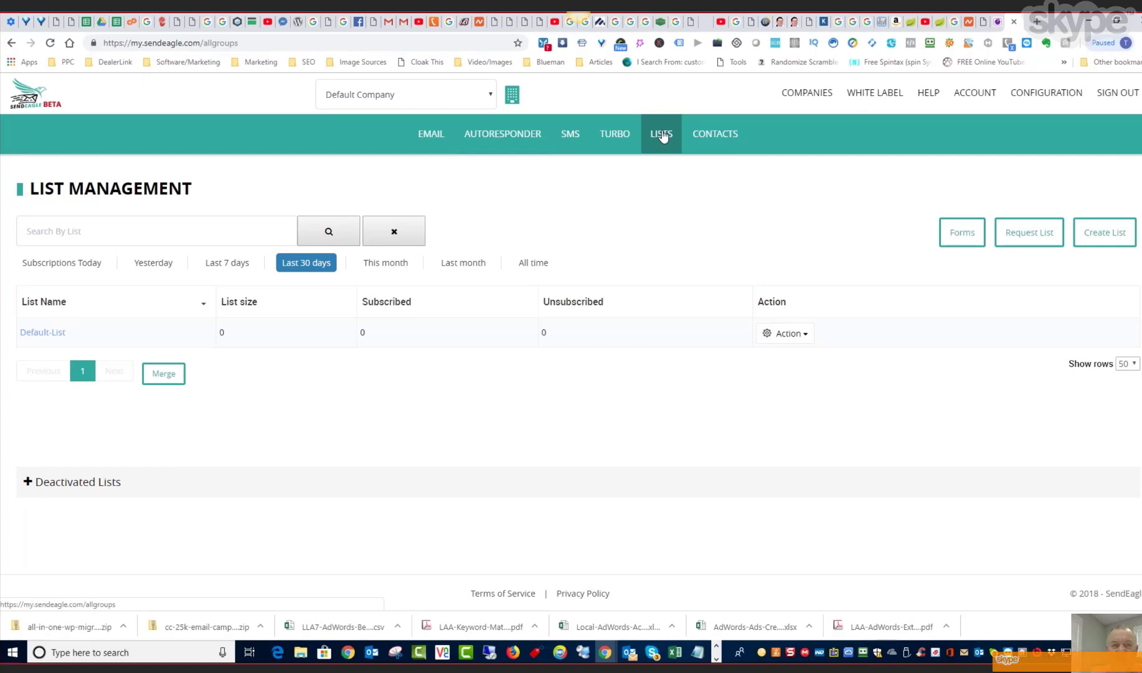
- Start a new contact and enter the contact's first name, last name and email address
left_click(723, 137)
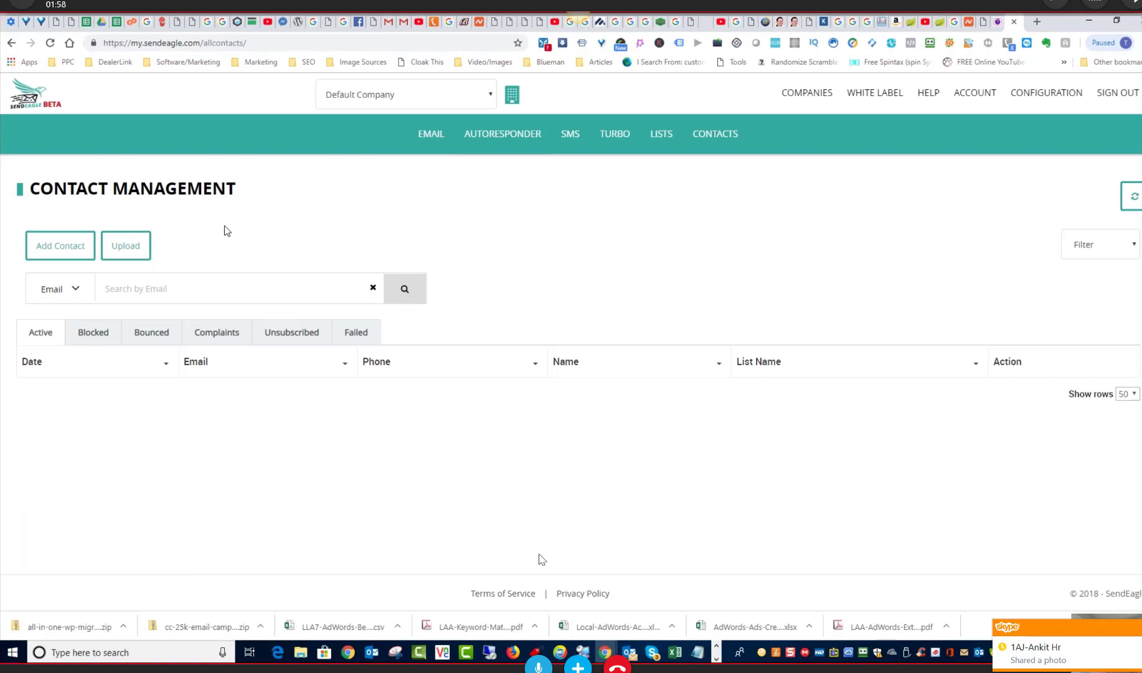
left_click(73, 256)
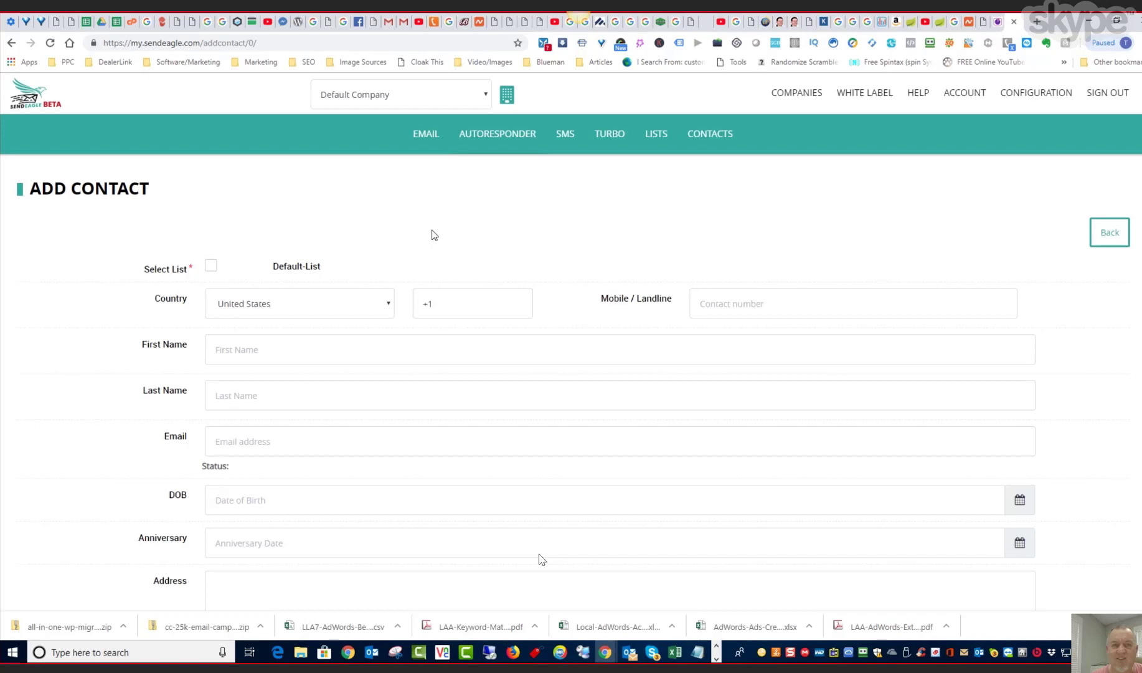
left_click(257, 352)
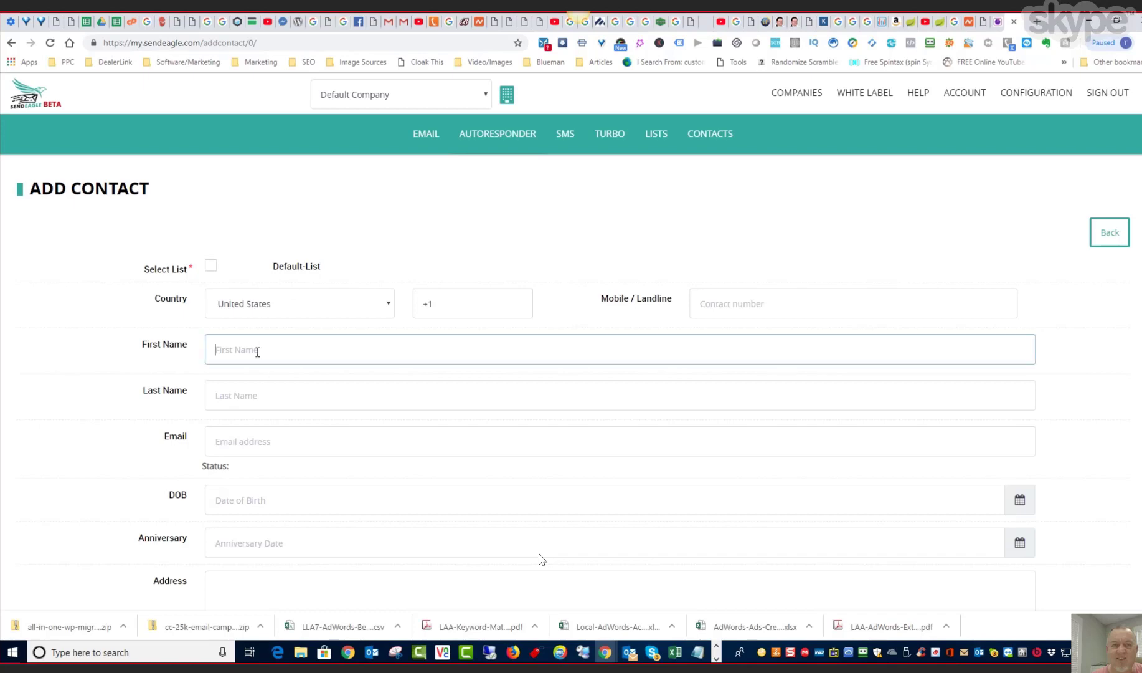
key("Tab")
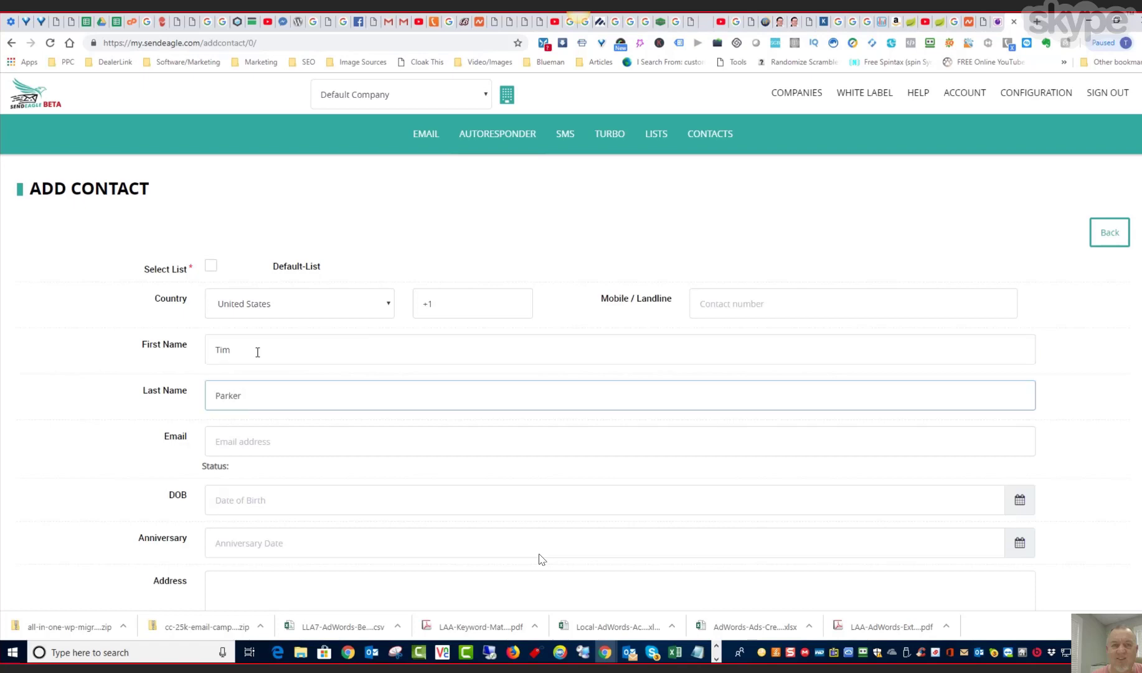
key("Tab")
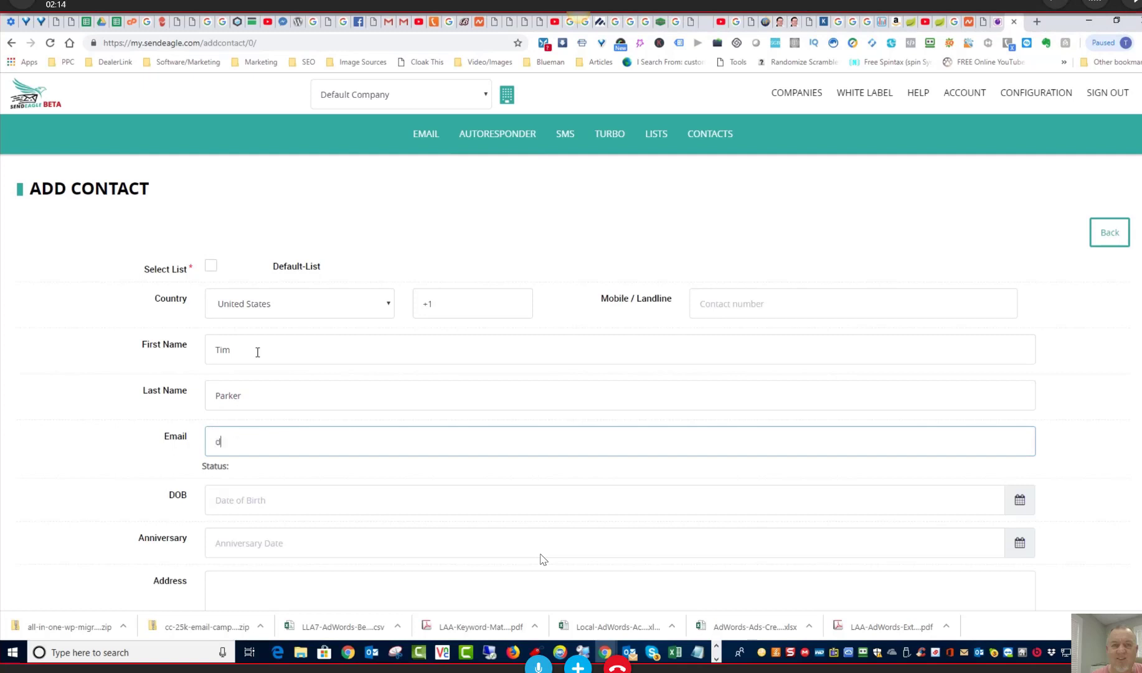
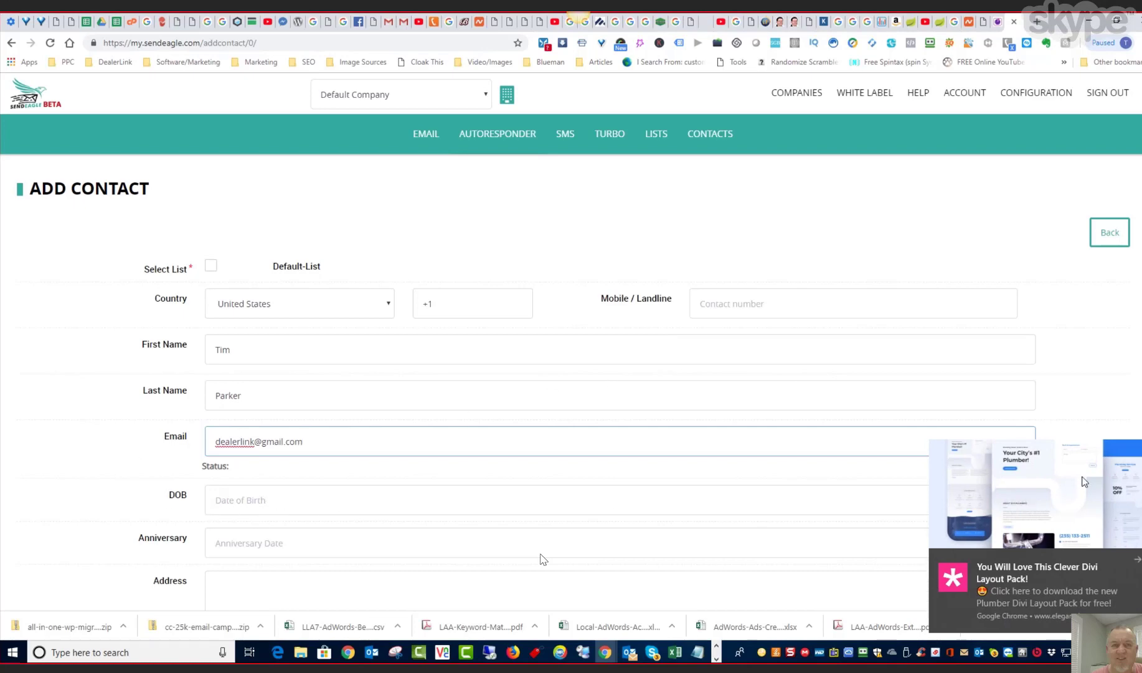
left_click(1137, 559)
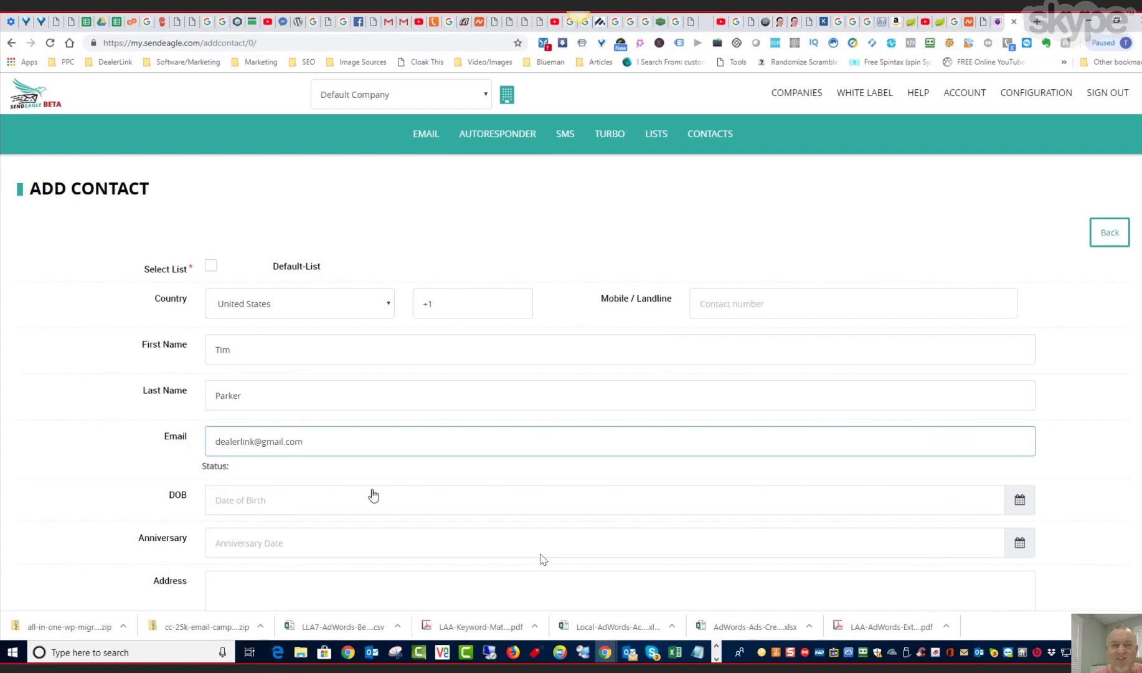
- Review the remaining contact fields and try to submit the contact without selecting a list
scroll(443, 481, "down", 2)
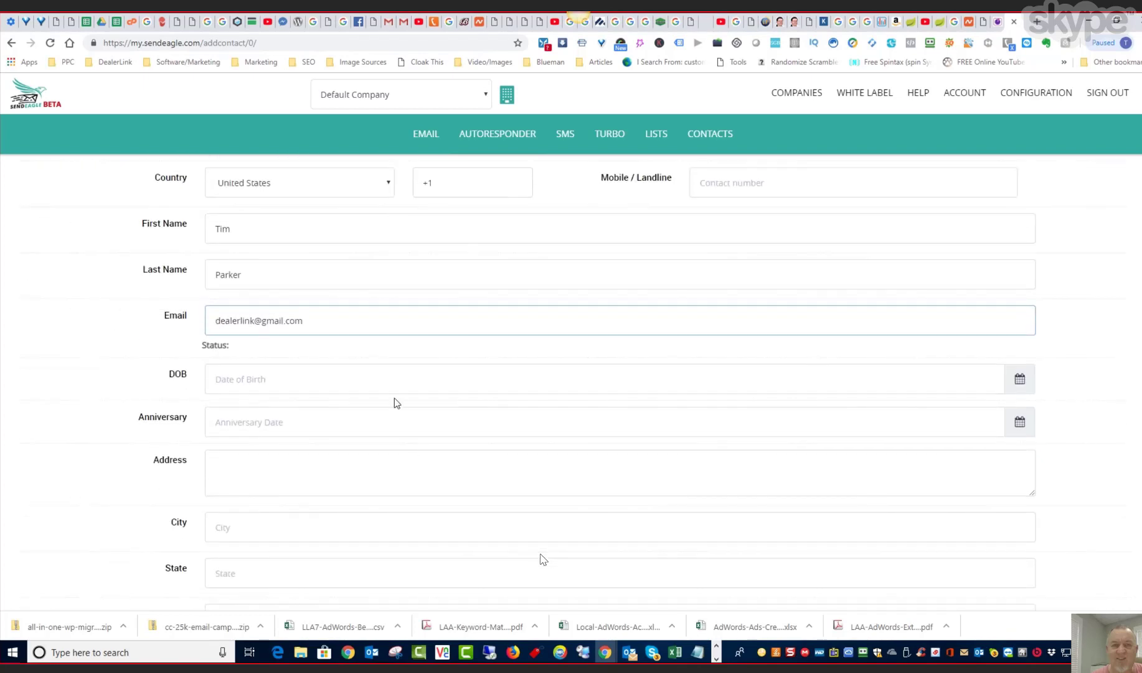
scroll(390, 399, "up", 2)
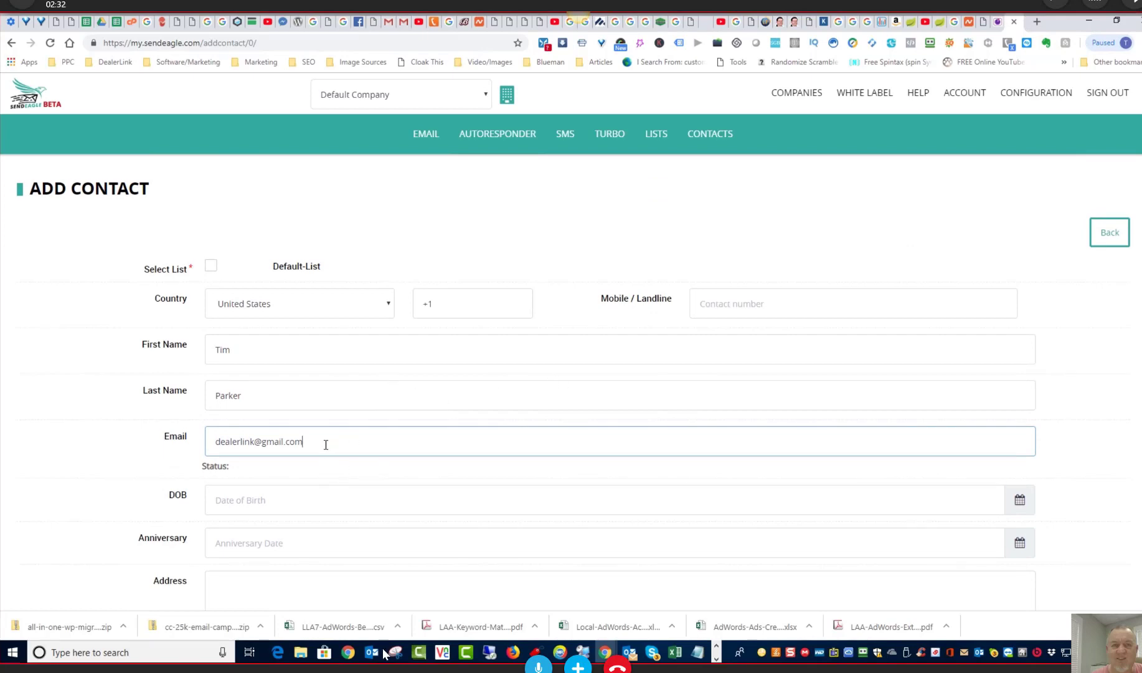
scroll(341, 448, "down", 2)
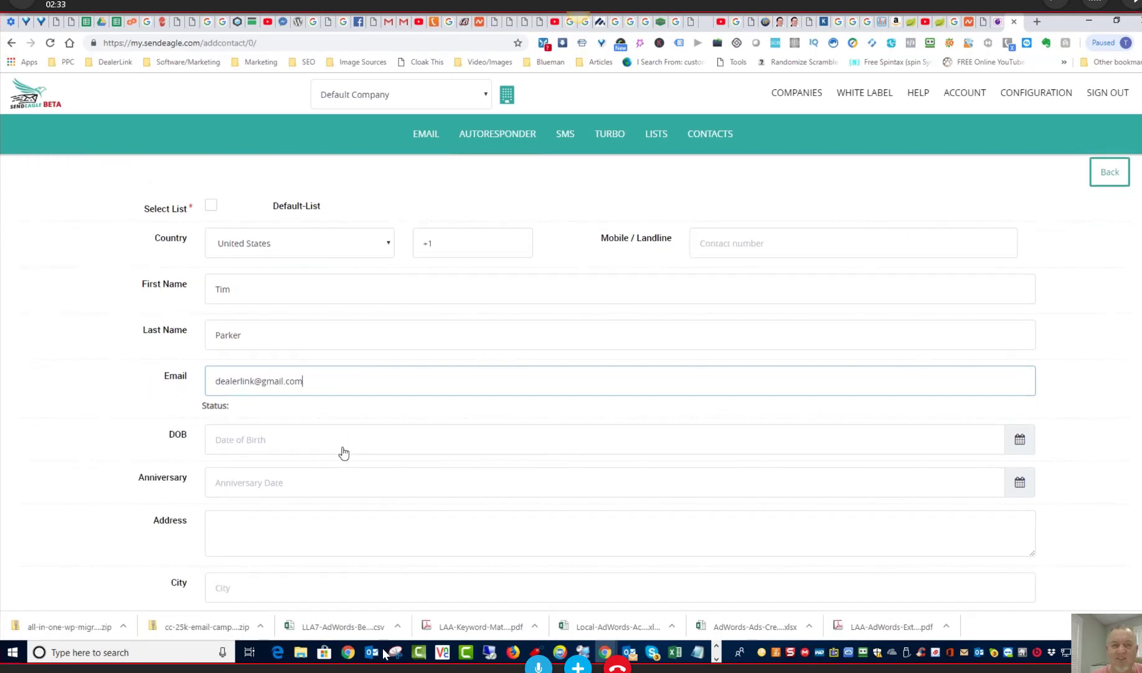
scroll(343, 452, "down", 5)
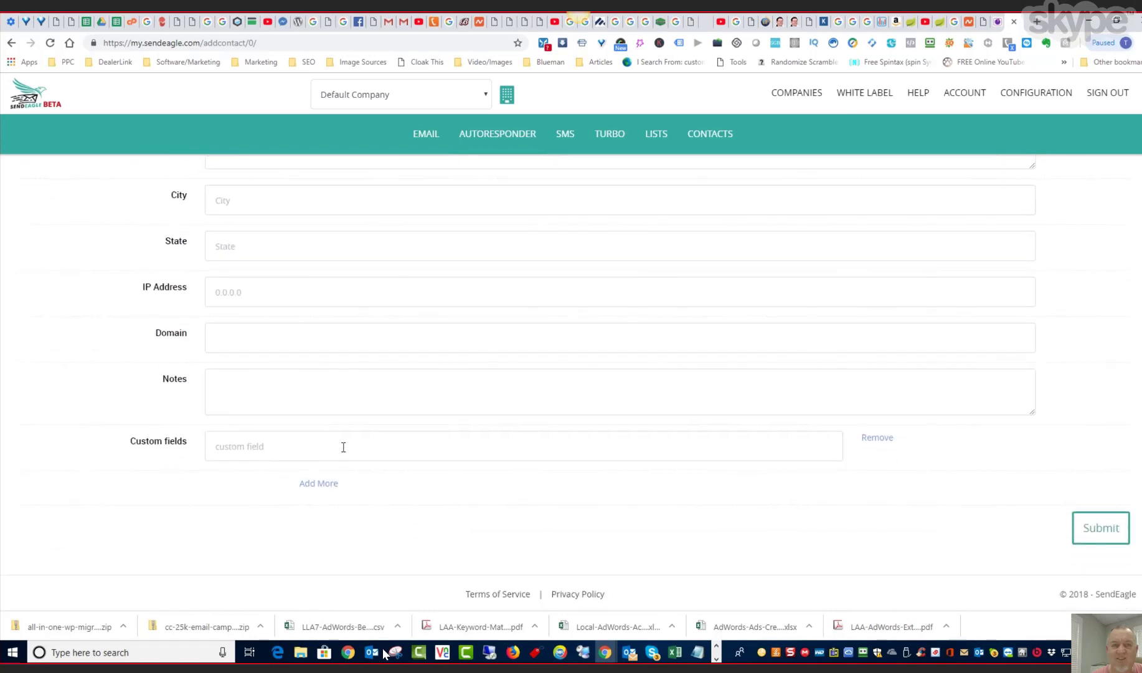
scroll(344, 447, "up", 7)
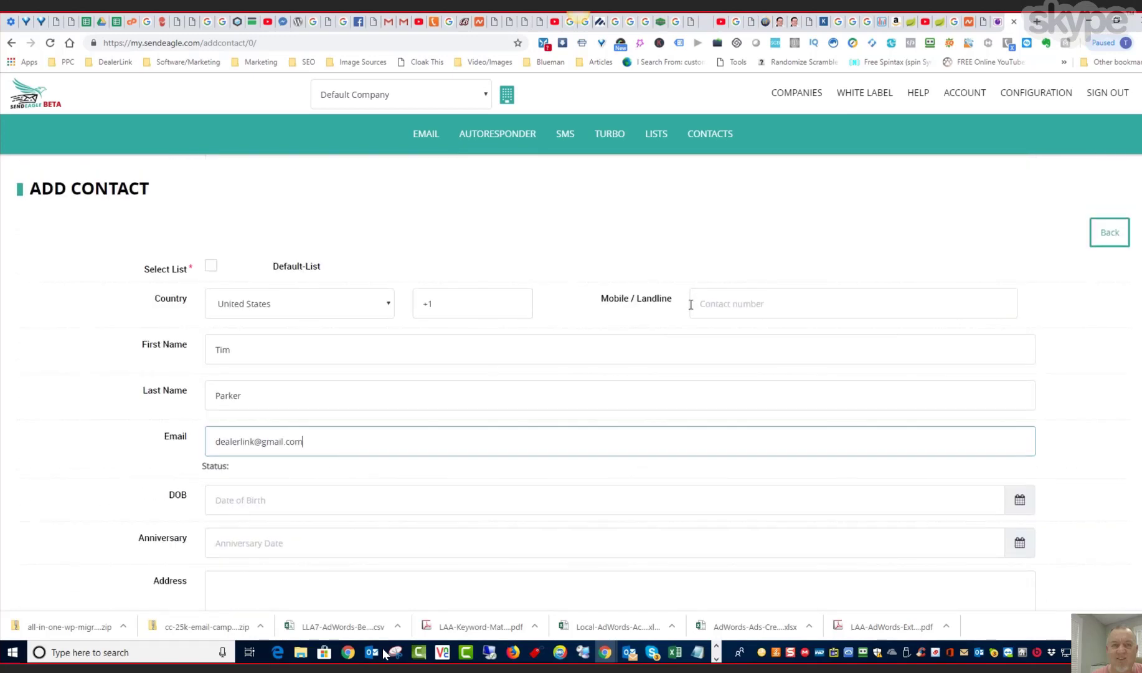
scroll(634, 417, "down", 7)
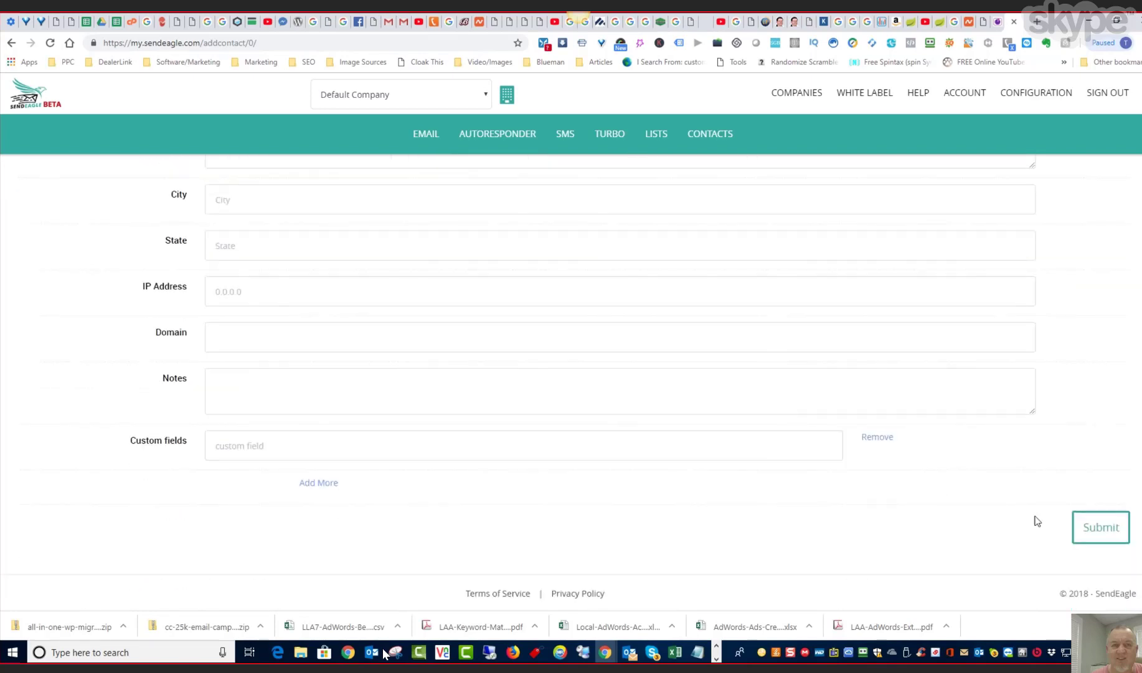
left_click(1113, 530)
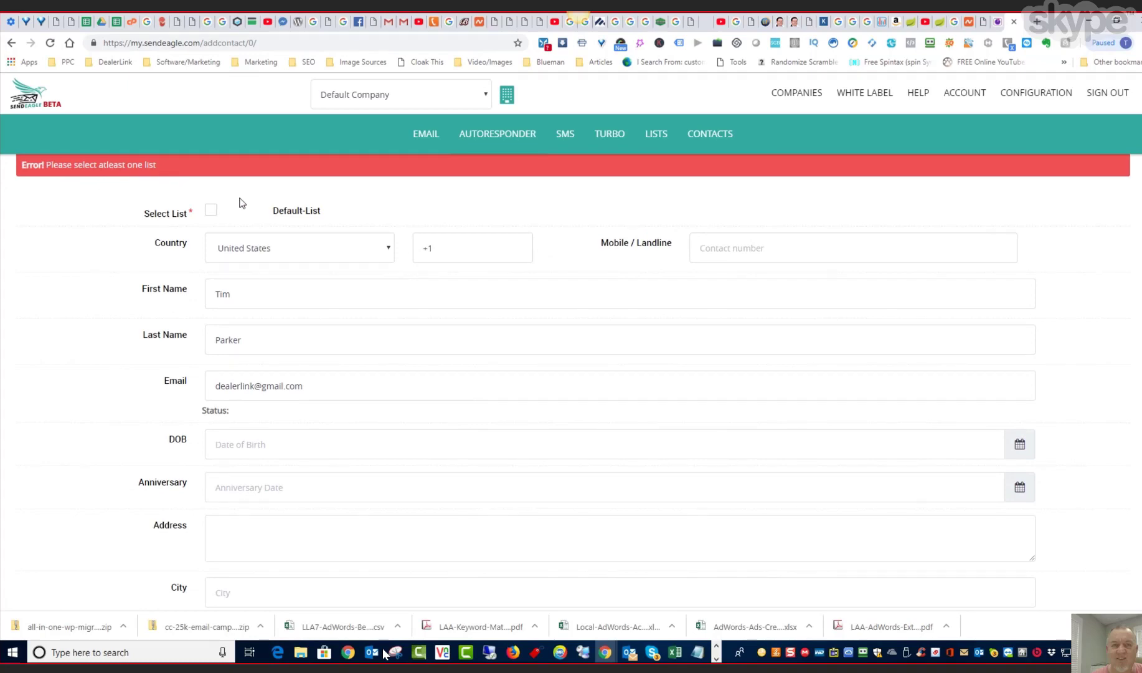
- Assign the new contact to Default-List and submit the contact form
left_click(212, 211)
scroll(405, 210, "up", 1)
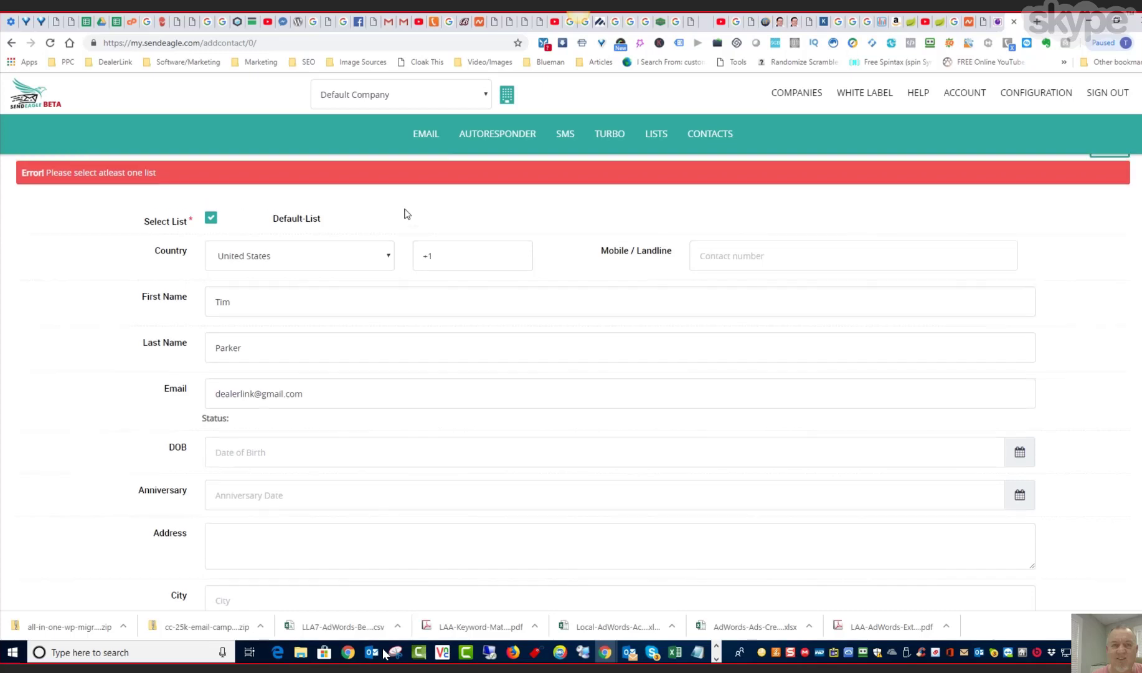
scroll(405, 213, "up", 1)
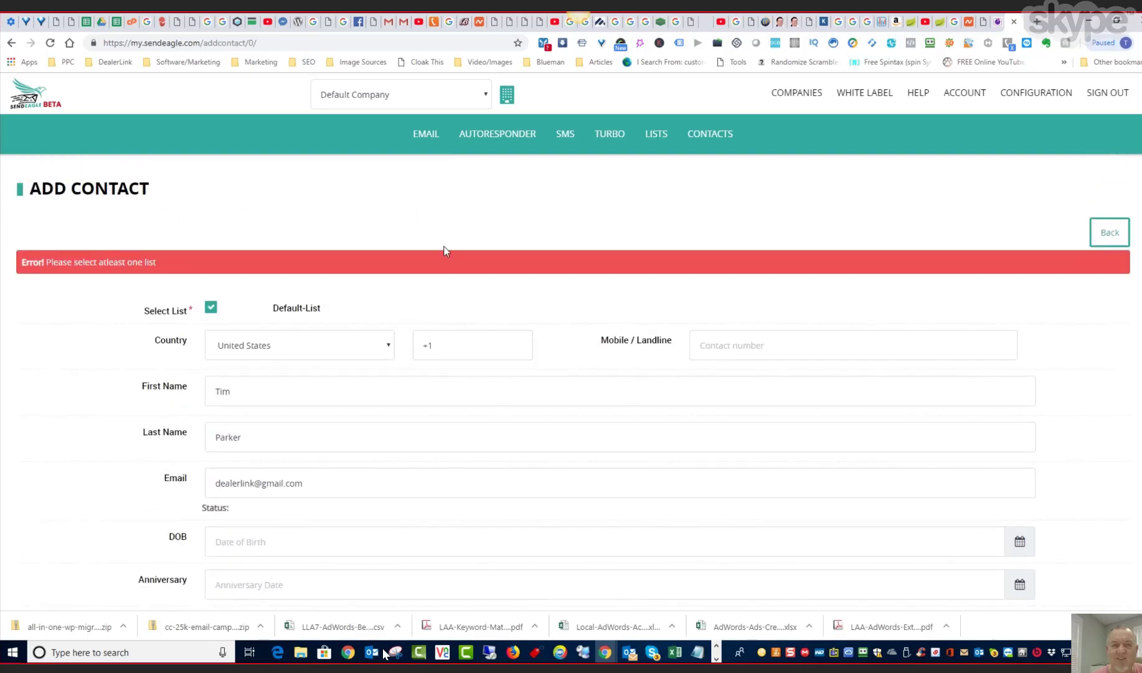
scroll(788, 348, "down", 6)
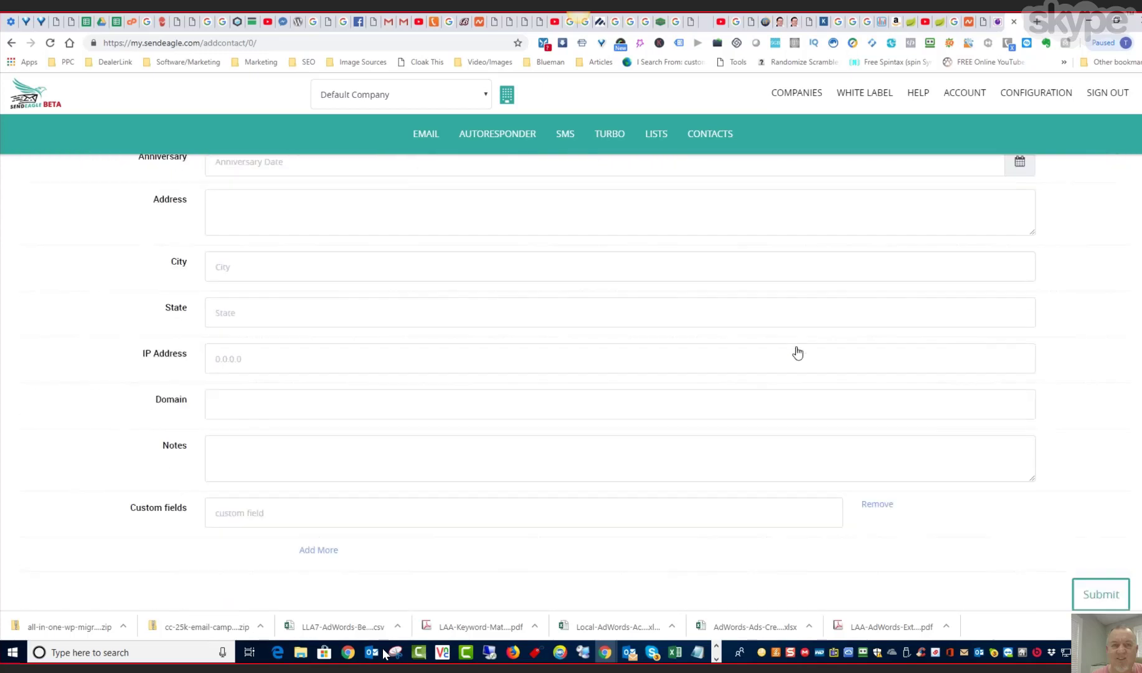
scroll(797, 352, "down", 1)
left_click(1098, 533)
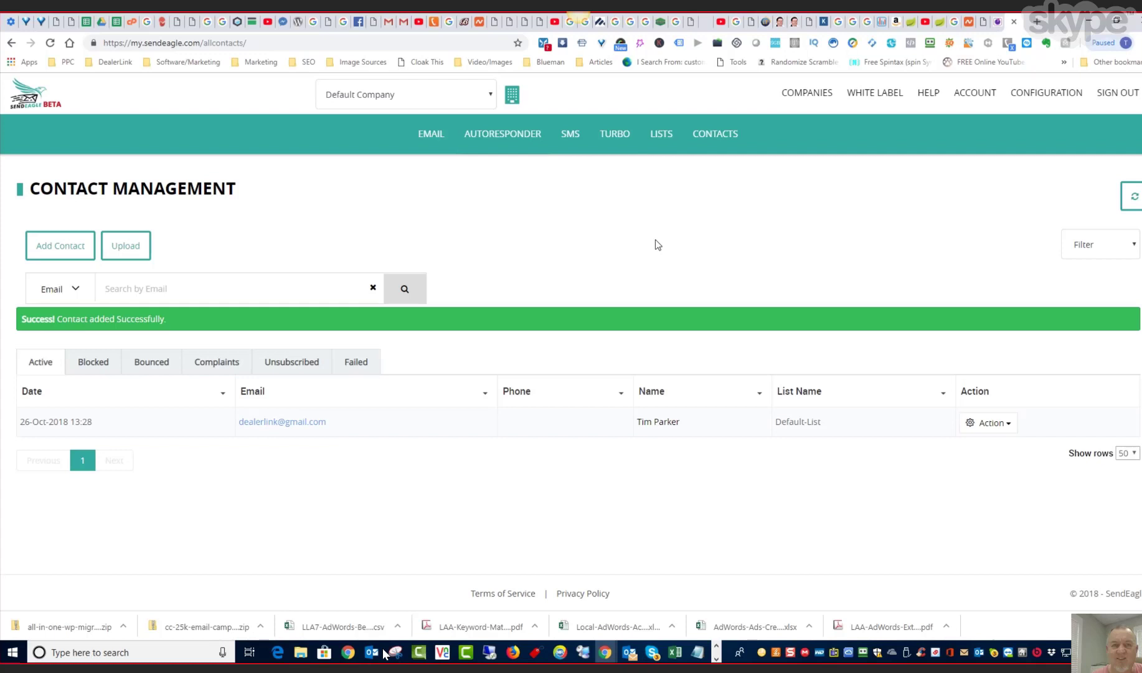
- Browse the default email templates and open "Google My Business - 2 - Followup" for editing
mouse_move(438, 140)
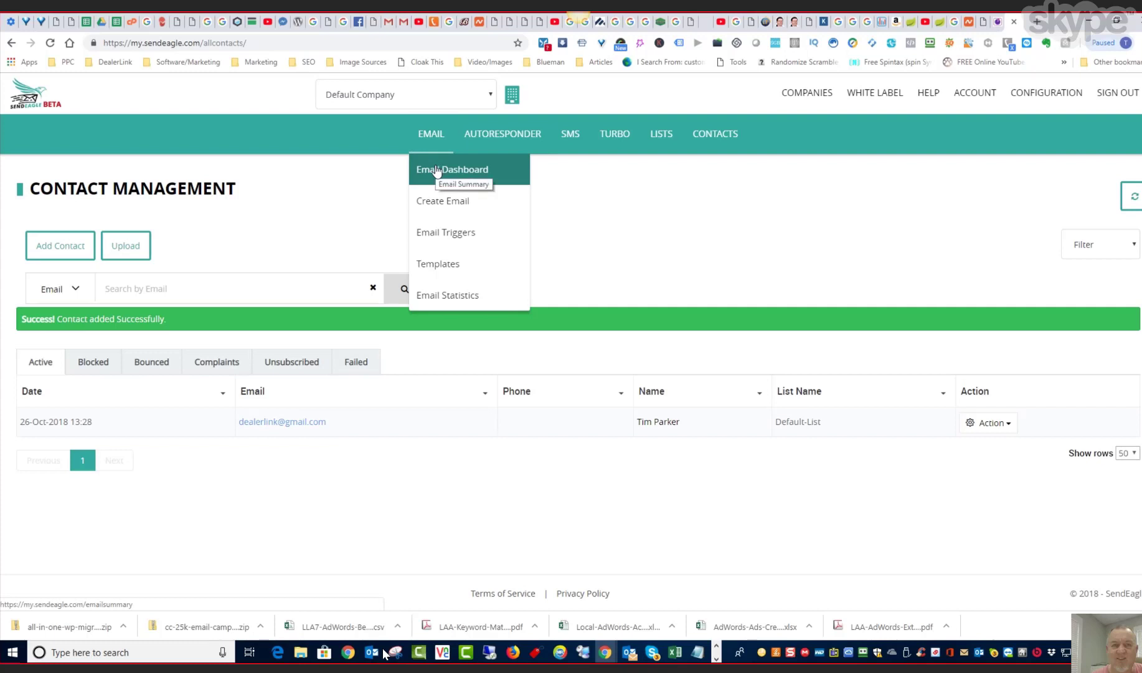
left_click(438, 264)
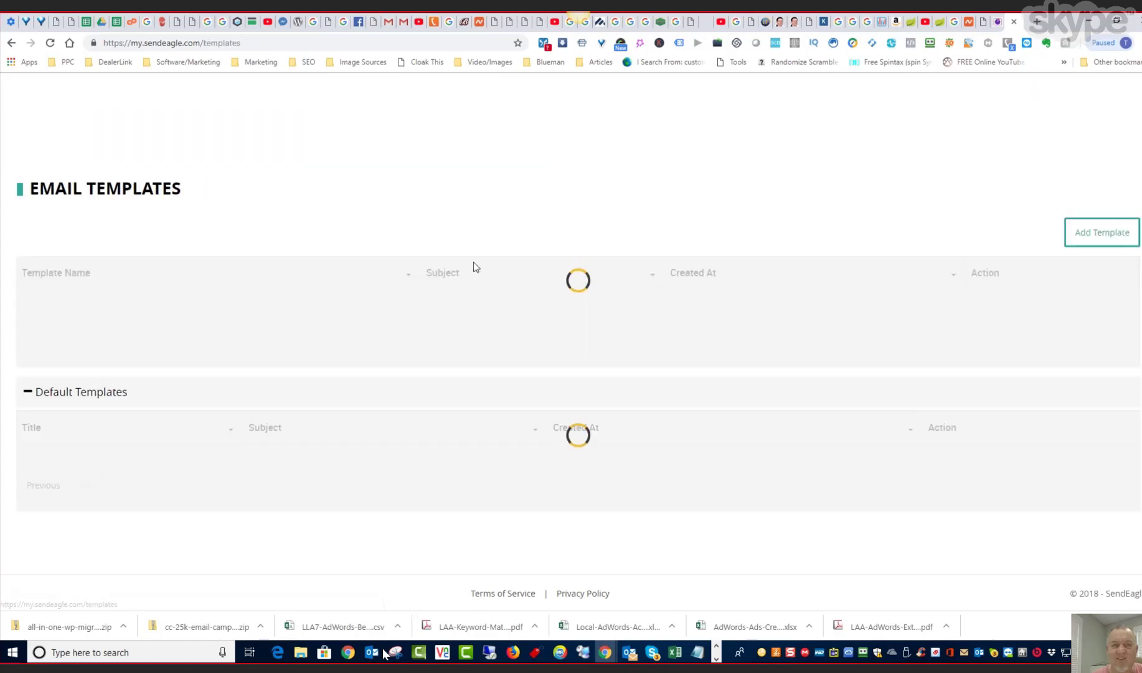
scroll(528, 256, "down", 2)
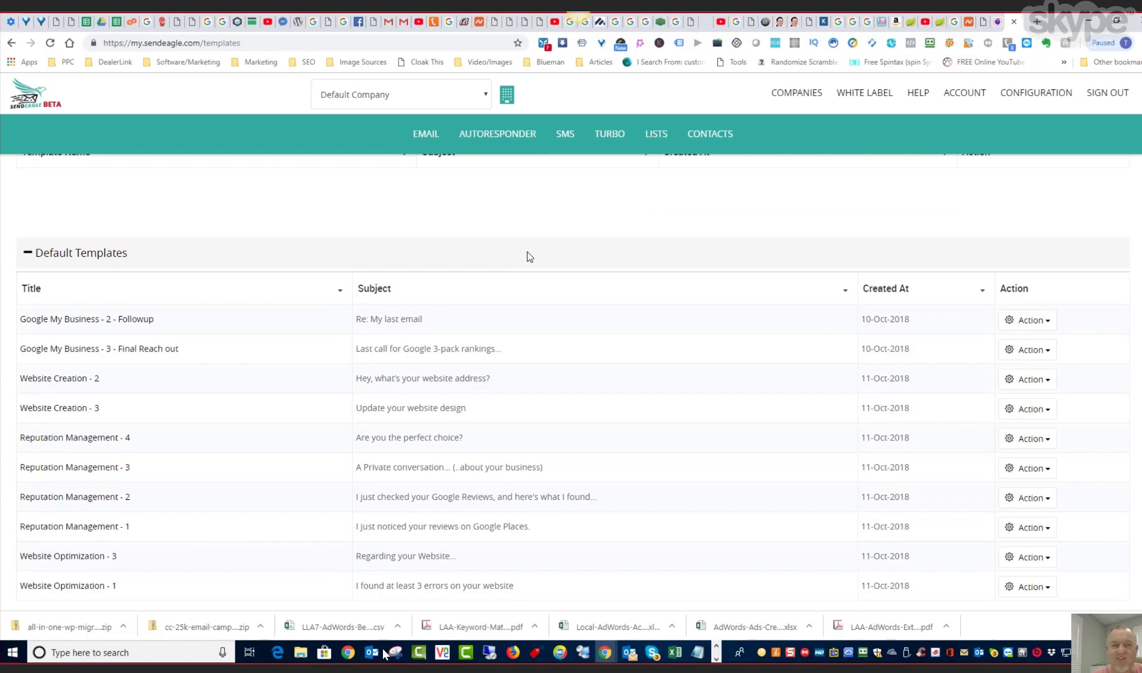
scroll(528, 256, "down", 2)
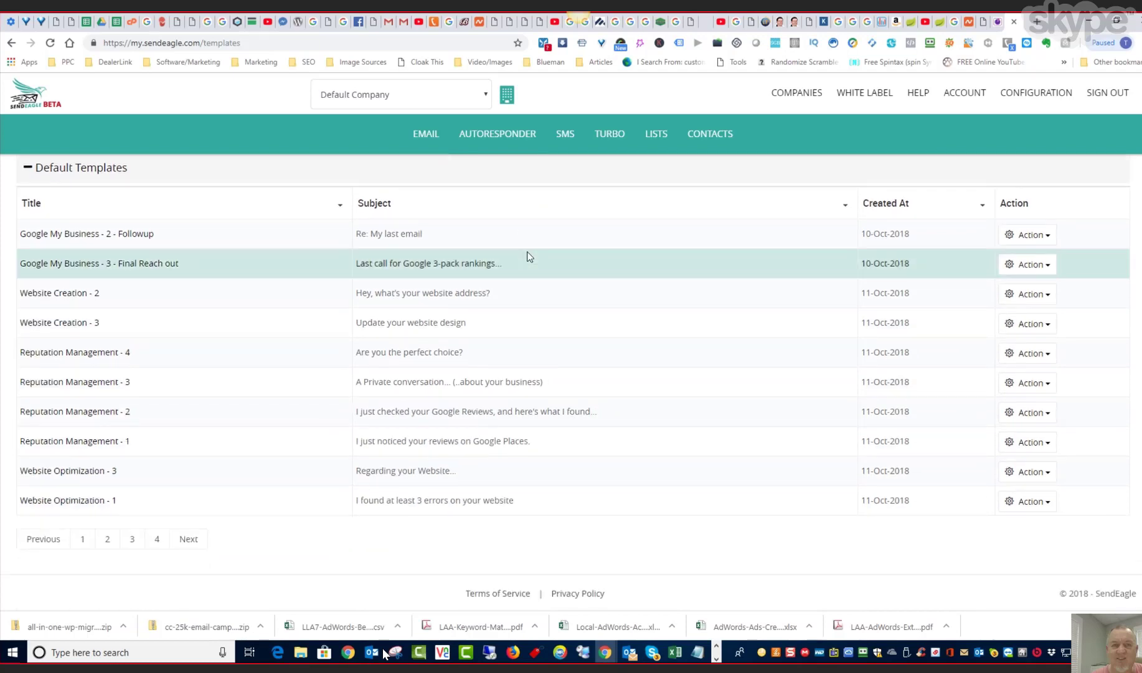
scroll(528, 256, "up", 3)
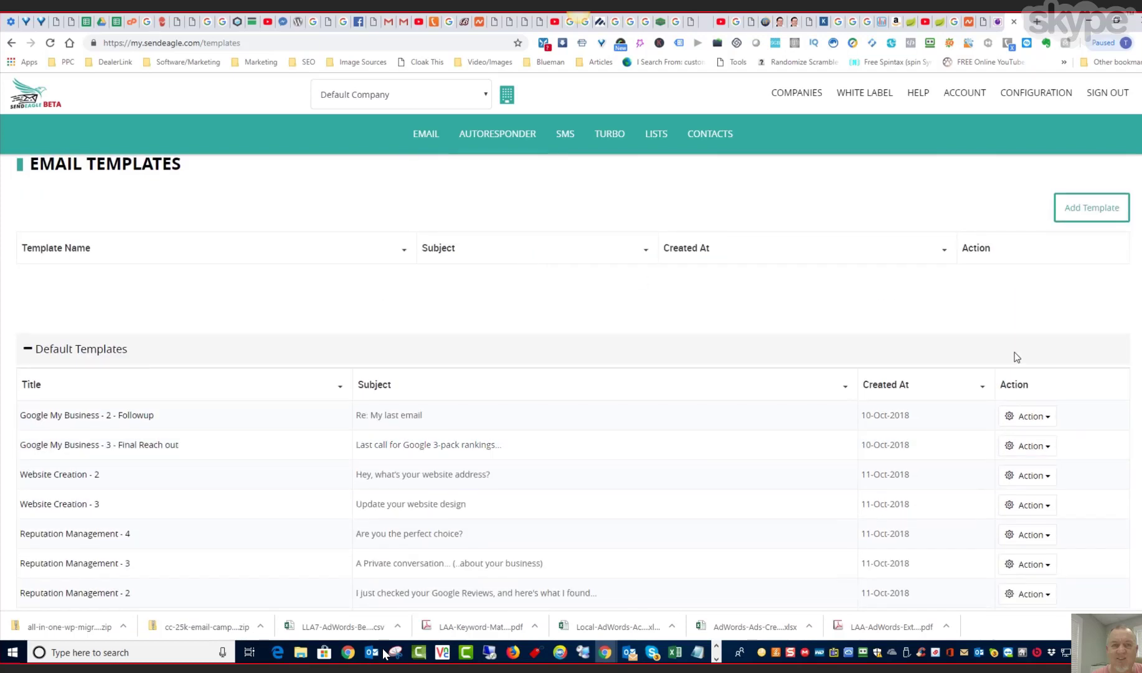
left_click(1051, 425)
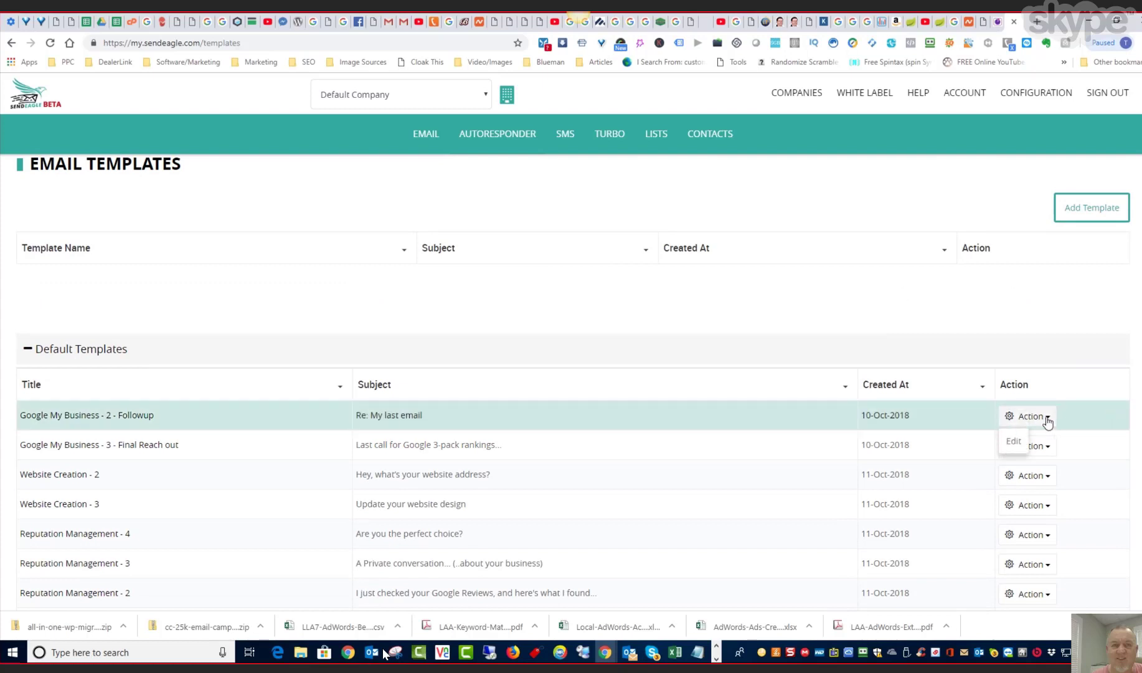
left_click(1014, 441)
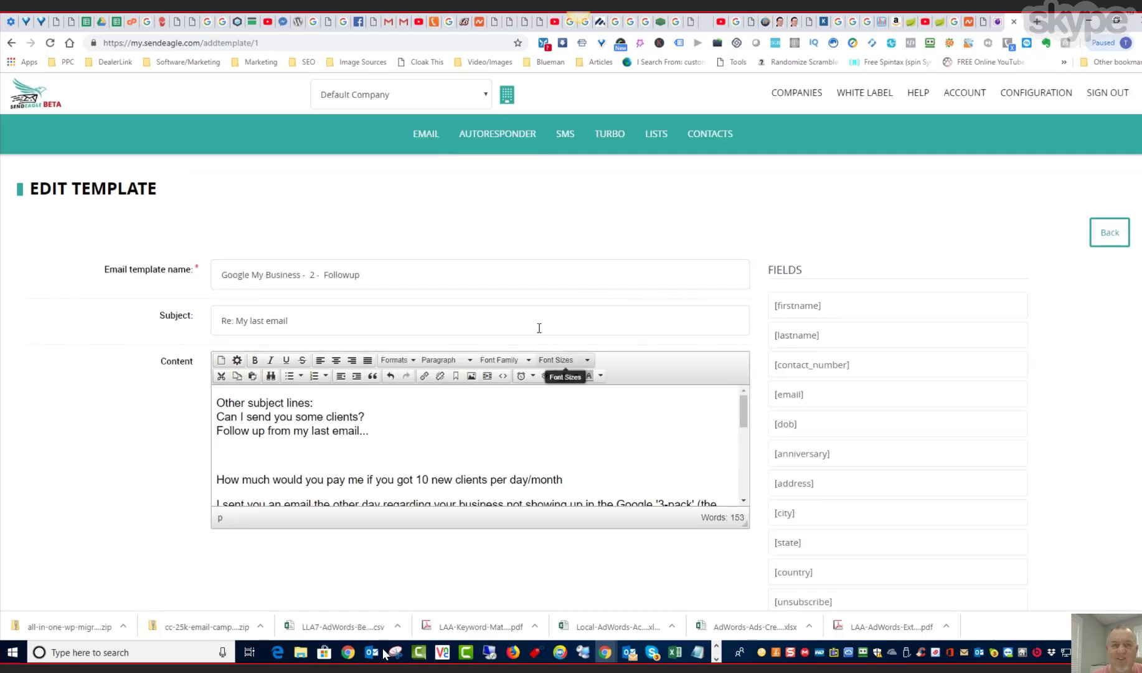
- Insert the [lastname] field after "10 new clients per day/month" in the template content and save the template
scroll(546, 313, "down", 5)
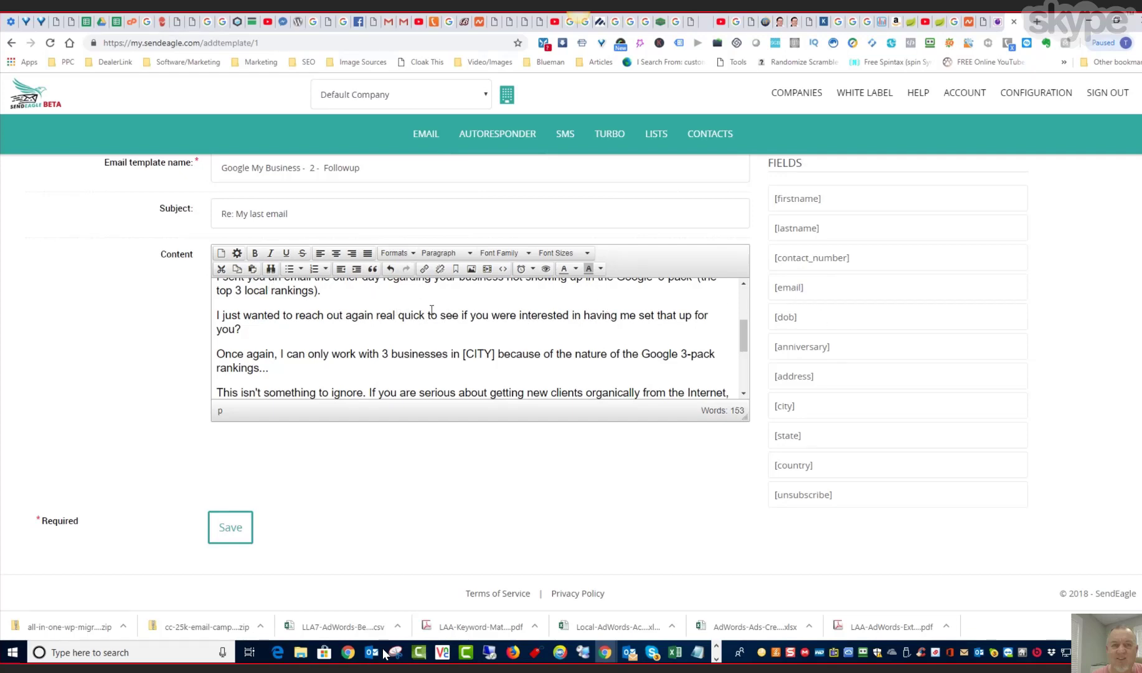
scroll(432, 306, "up", 2)
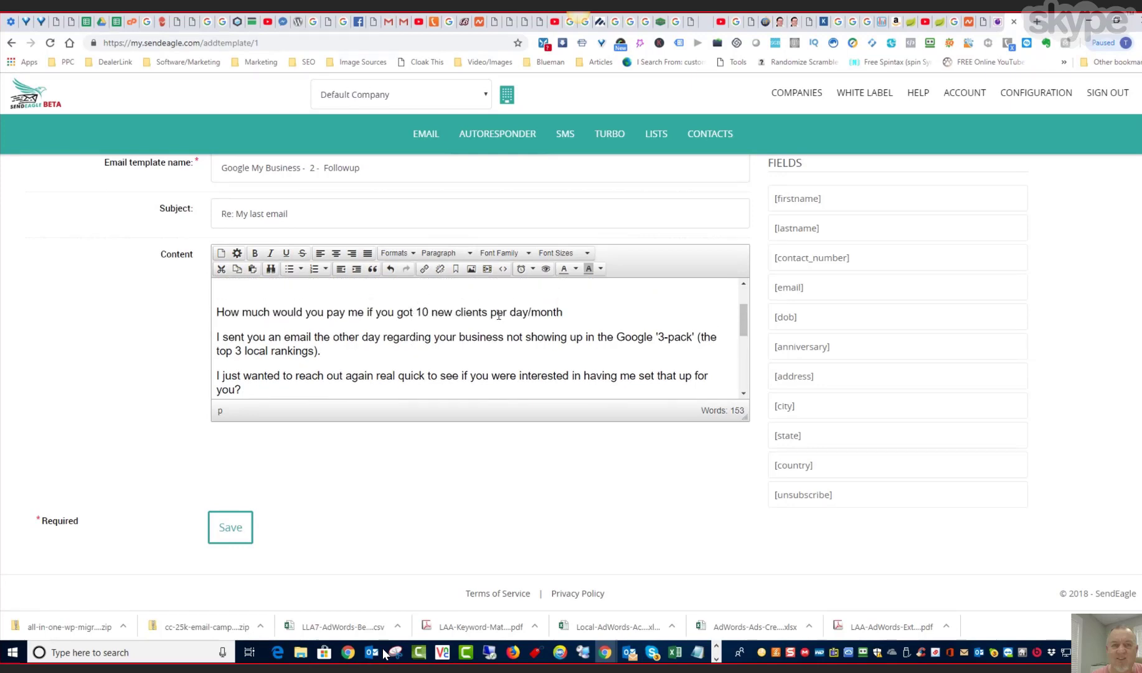
left_click(590, 311)
left_click(799, 230)
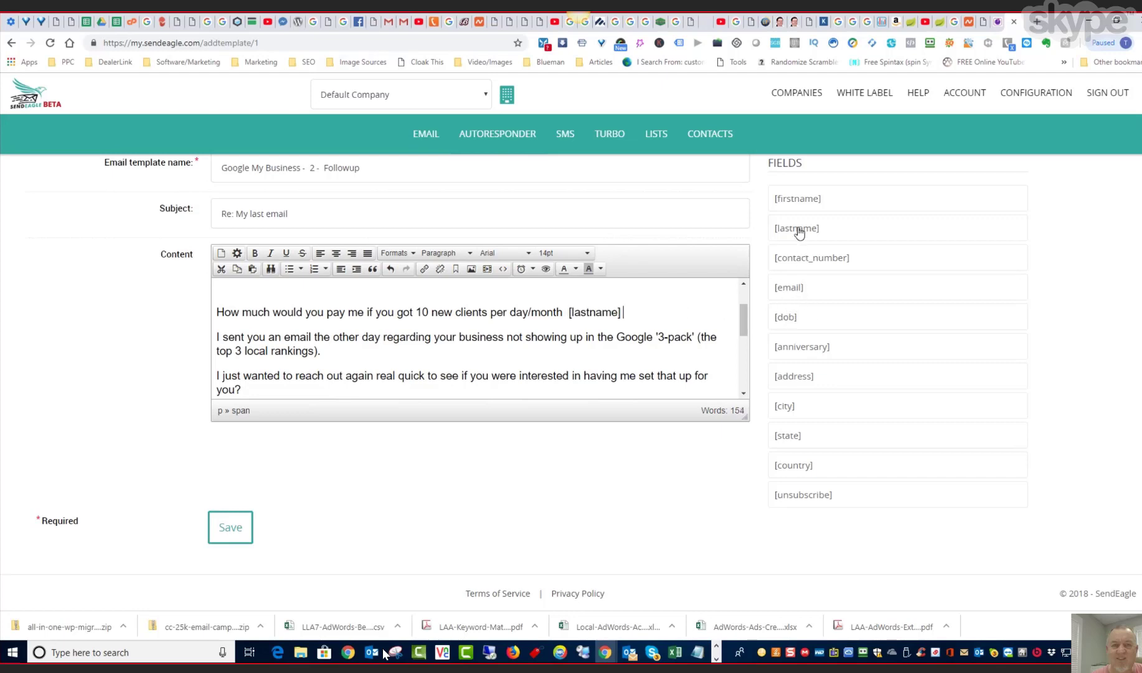
left_click(231, 529)
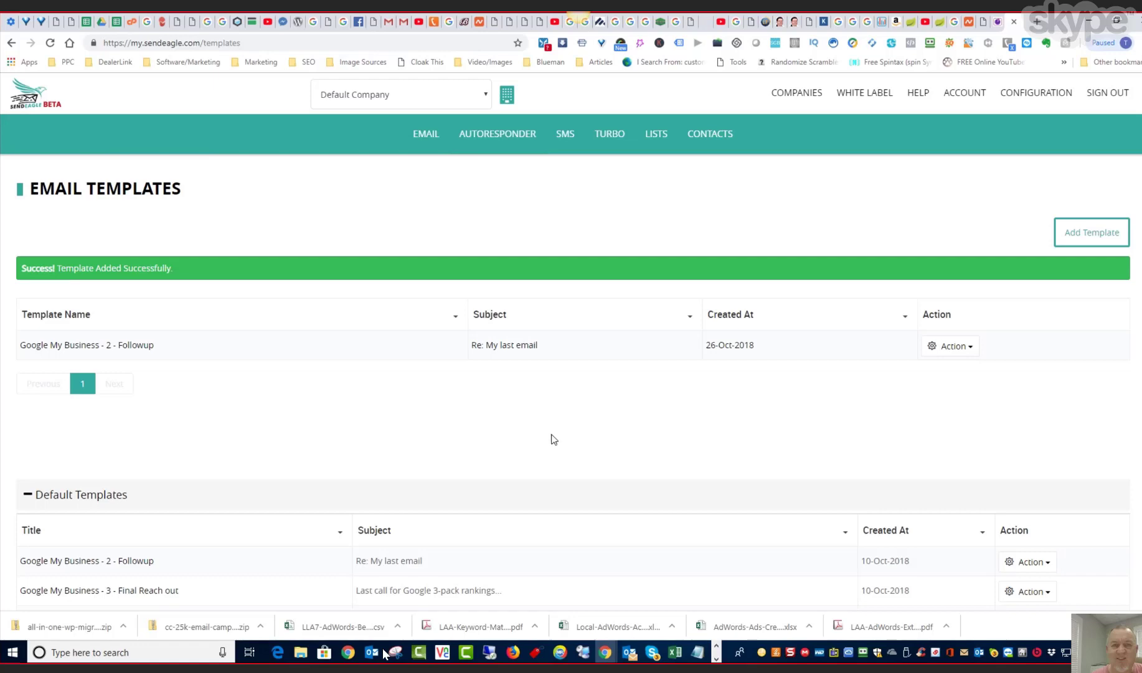
- Create a new email from the email dashboard using the saved "Google My Business - 2 - Followup" template
left_click(432, 141)
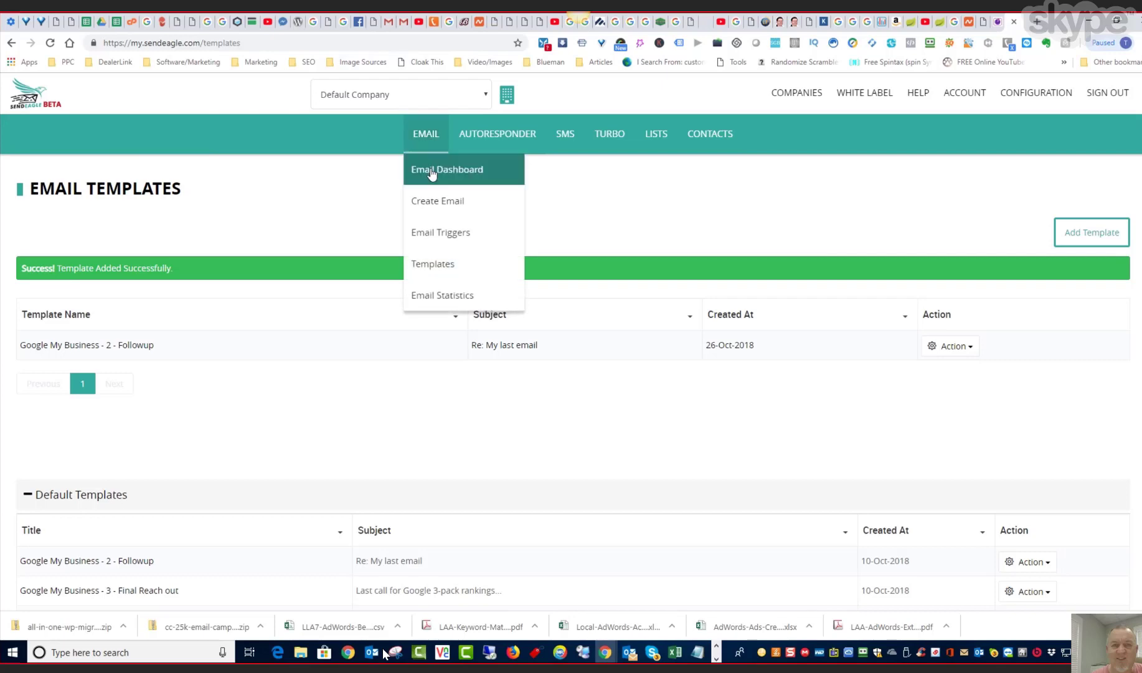
left_click(433, 170)
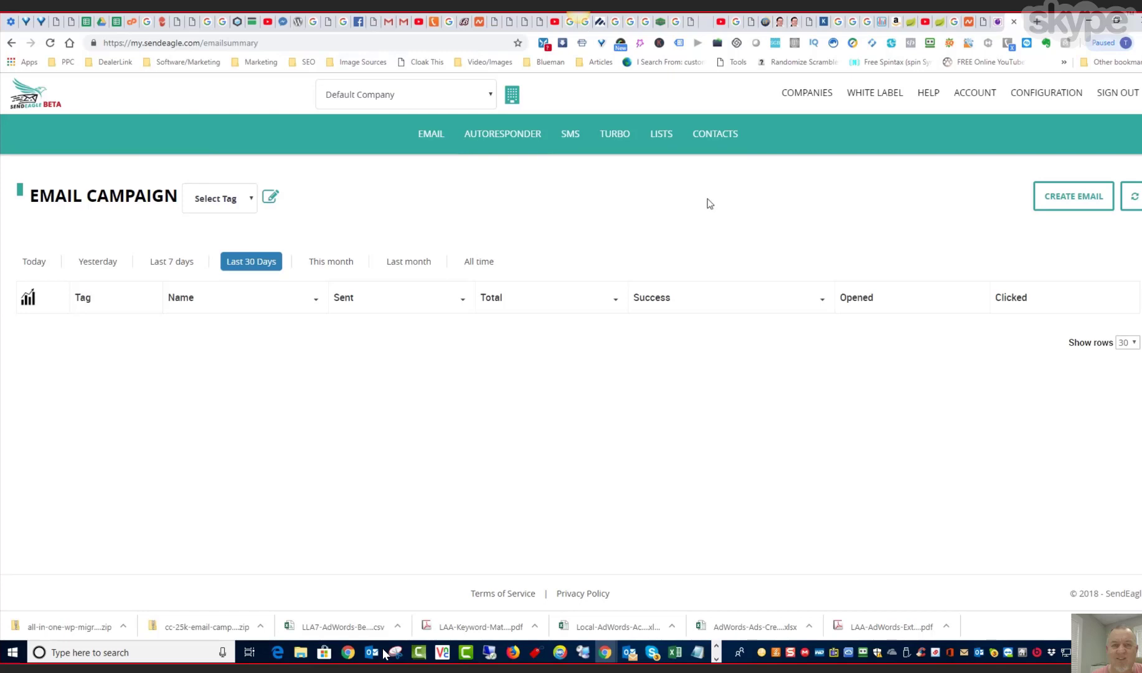
left_click(1086, 195)
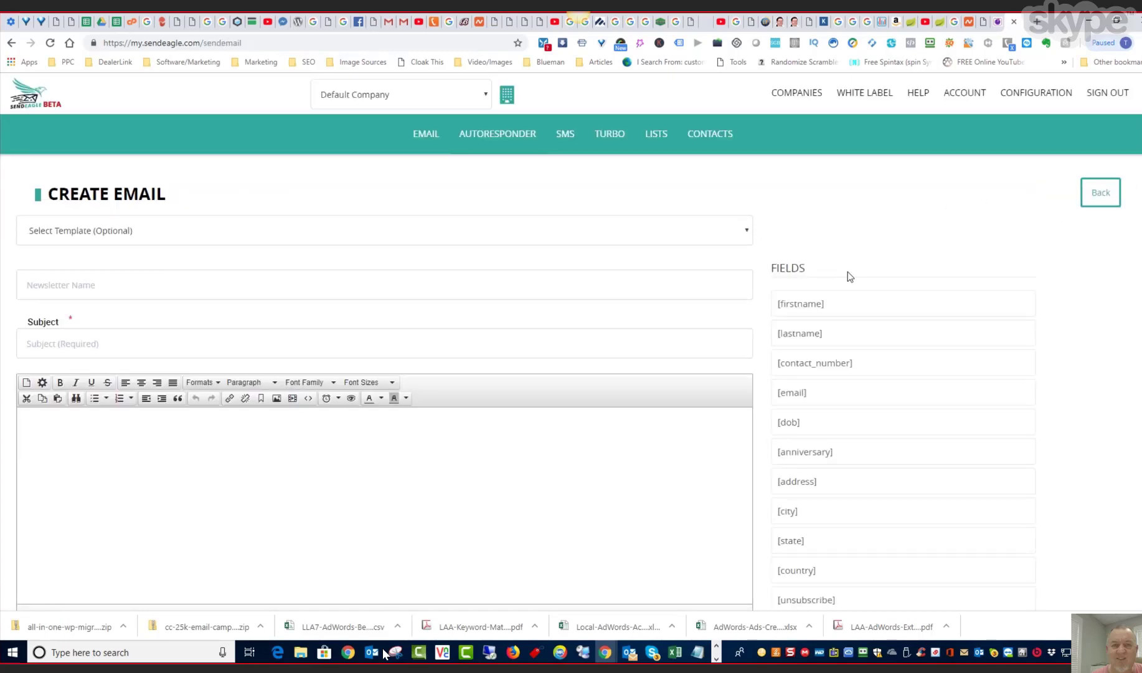
left_click(748, 233)
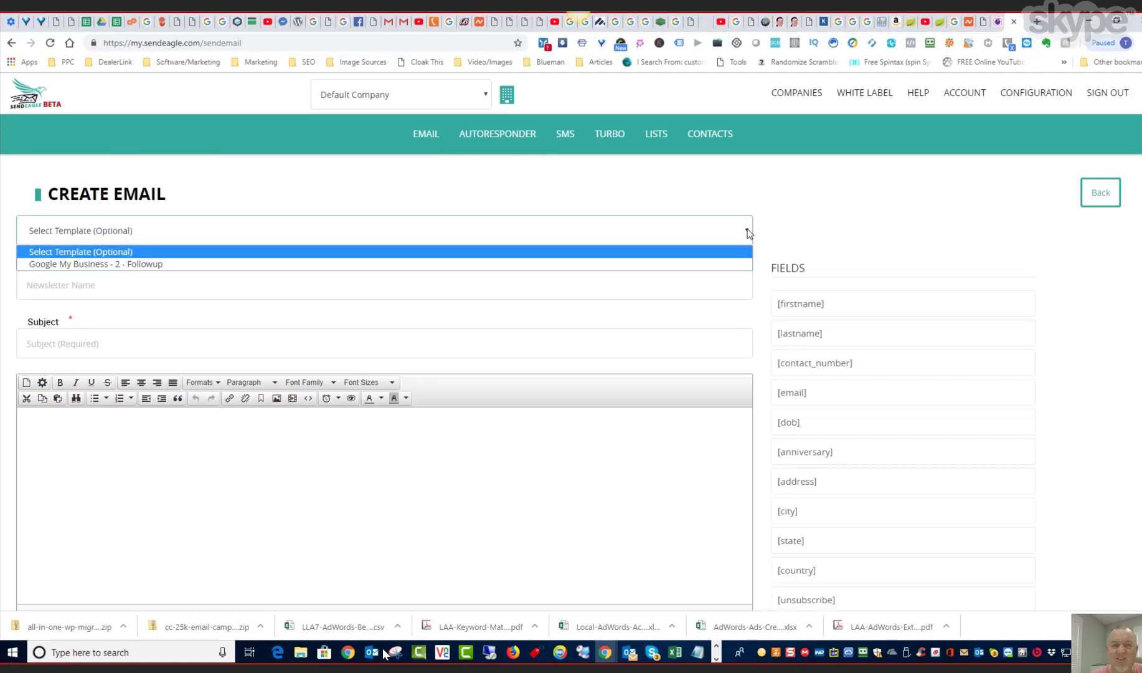
left_click(203, 264)
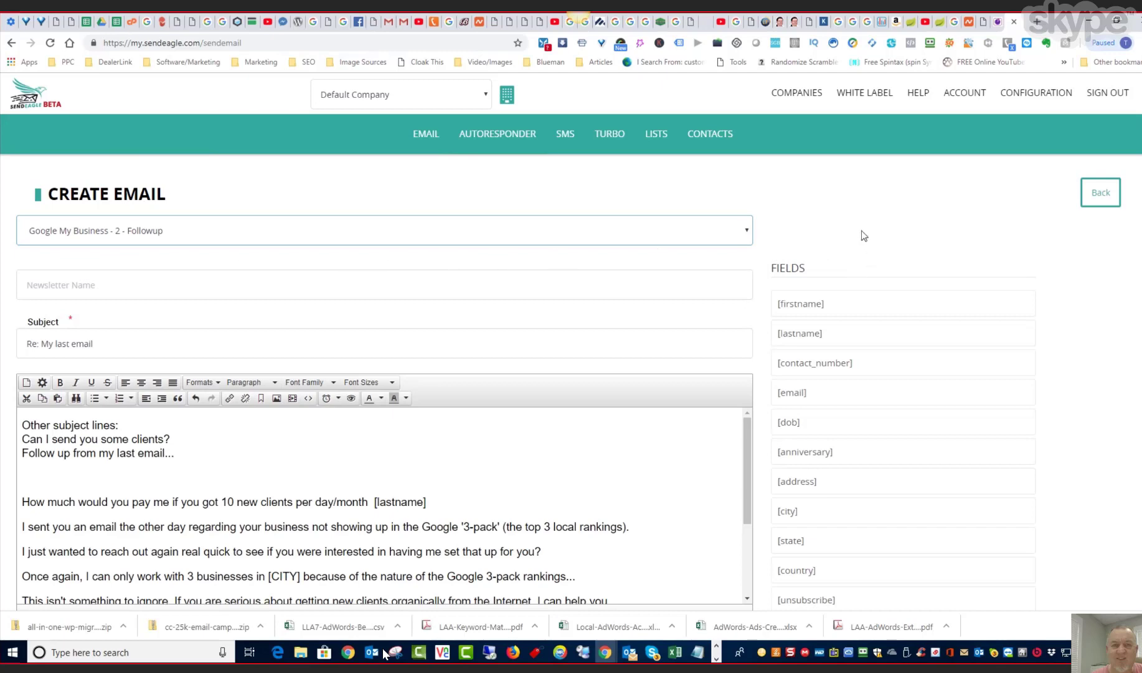
scroll(690, 268, "down", 1)
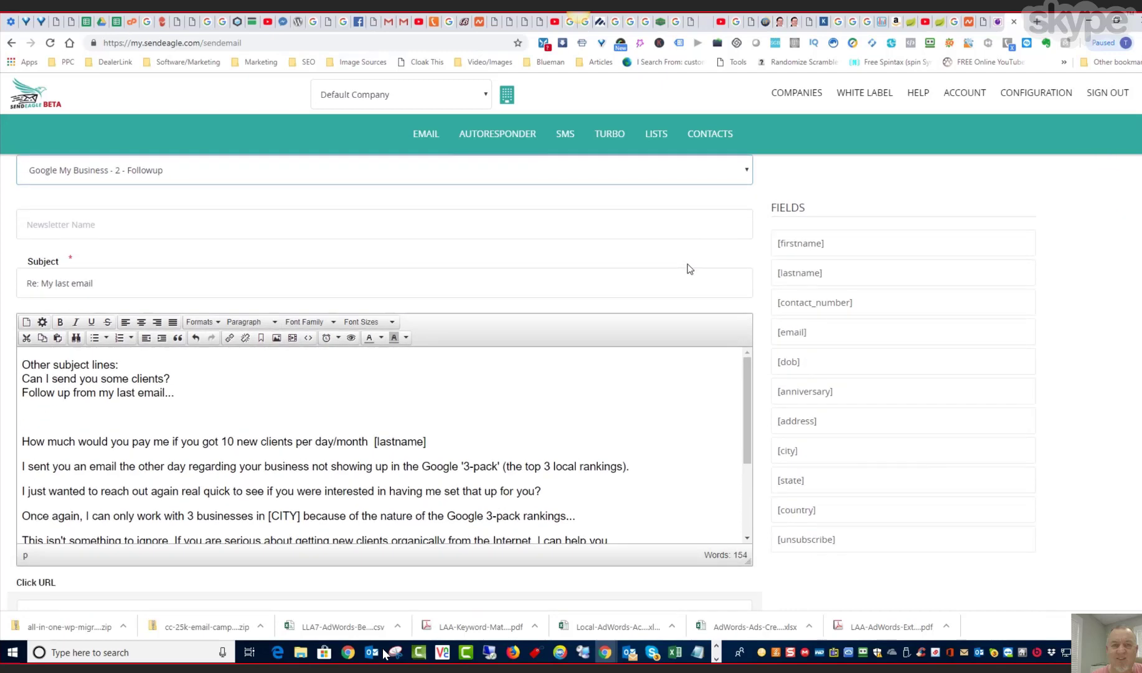
- Name the newsletter "test 1" and continue to the recipient list selection
scroll(588, 288, "up", 1)
left_click(68, 277)
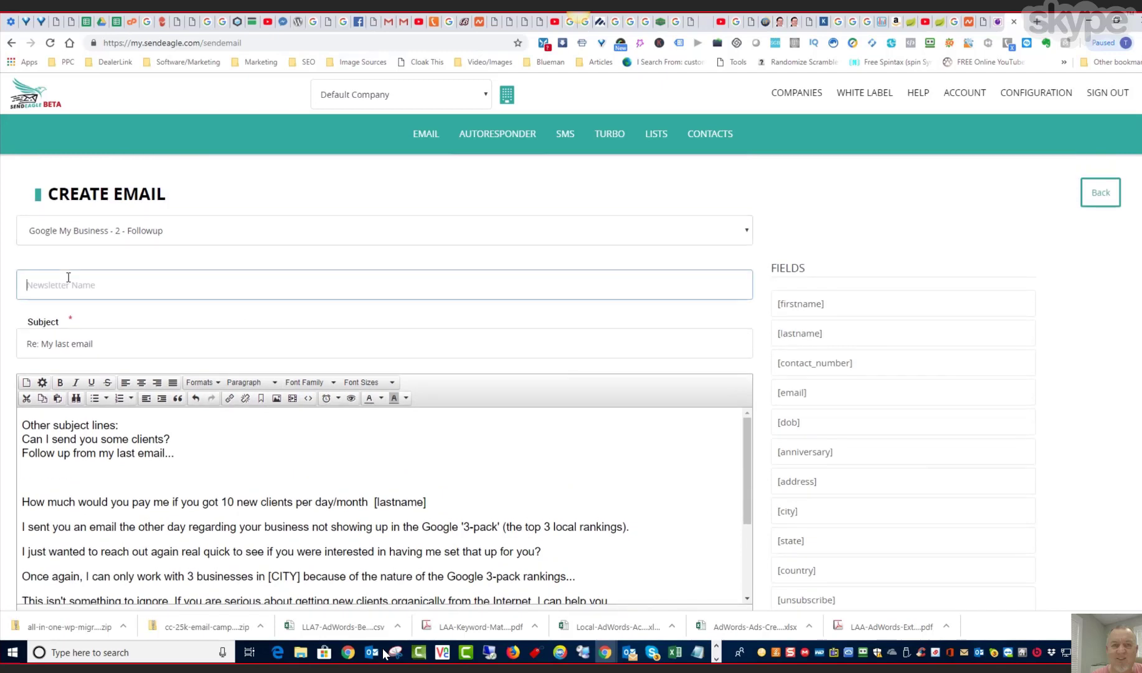
type("test 1")
scroll(228, 347, "down", 5)
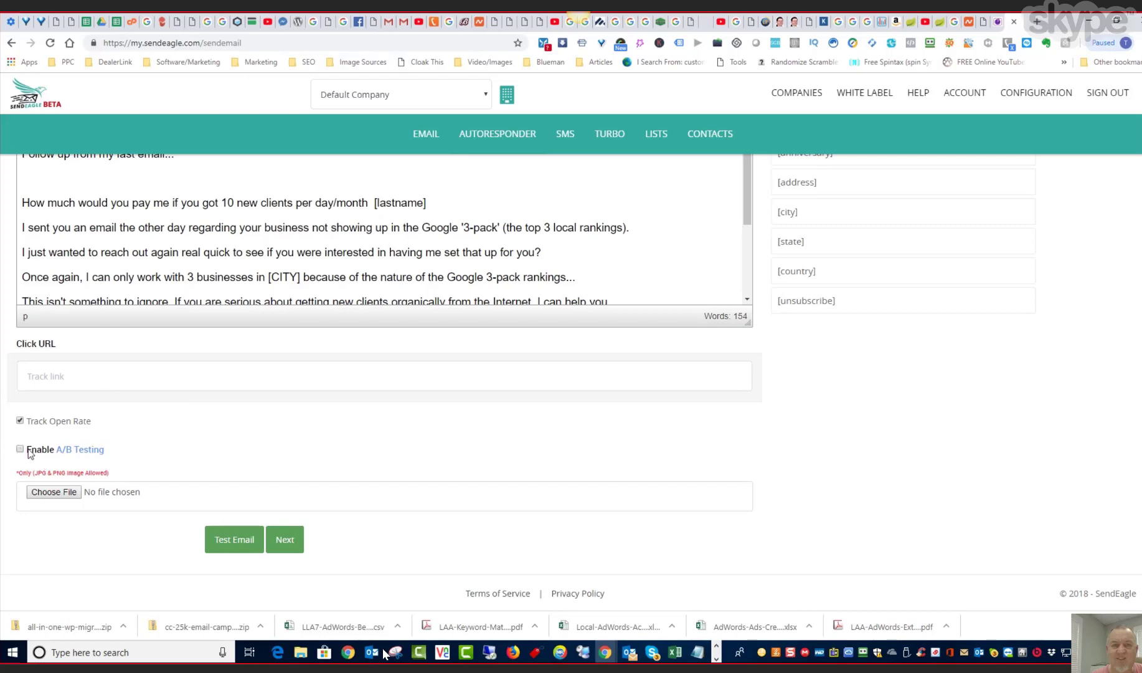
left_click(289, 539)
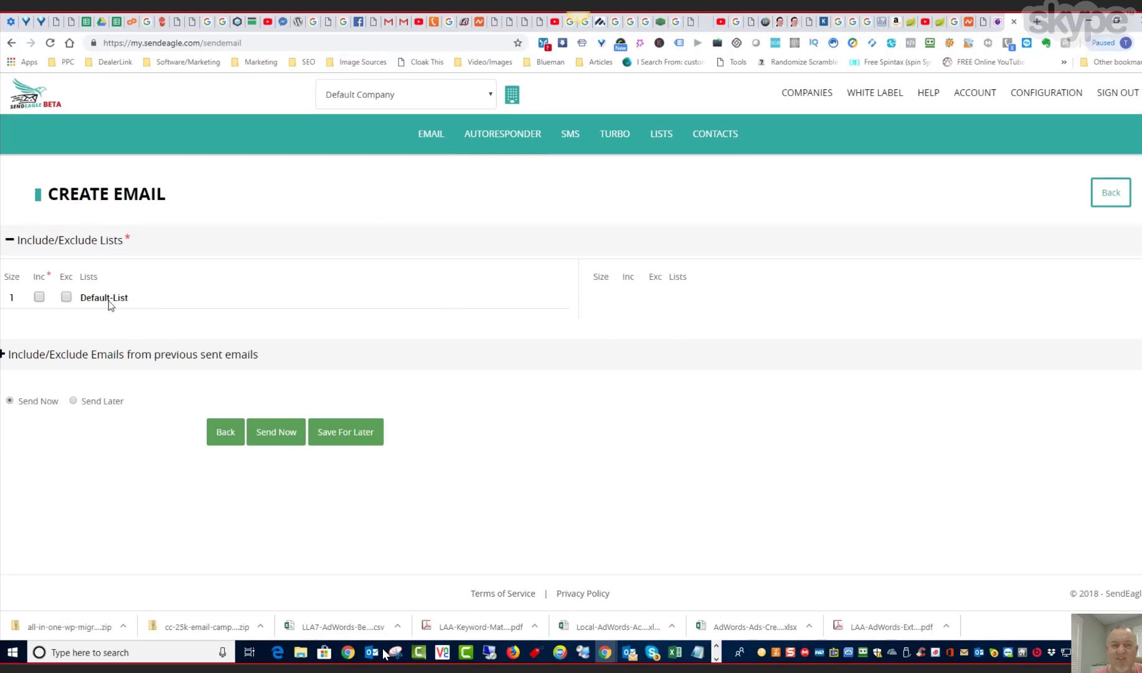
- Include Default-List as the recipients and send the campaign immediately, confirming the send
left_click(40, 297)
left_click(269, 434)
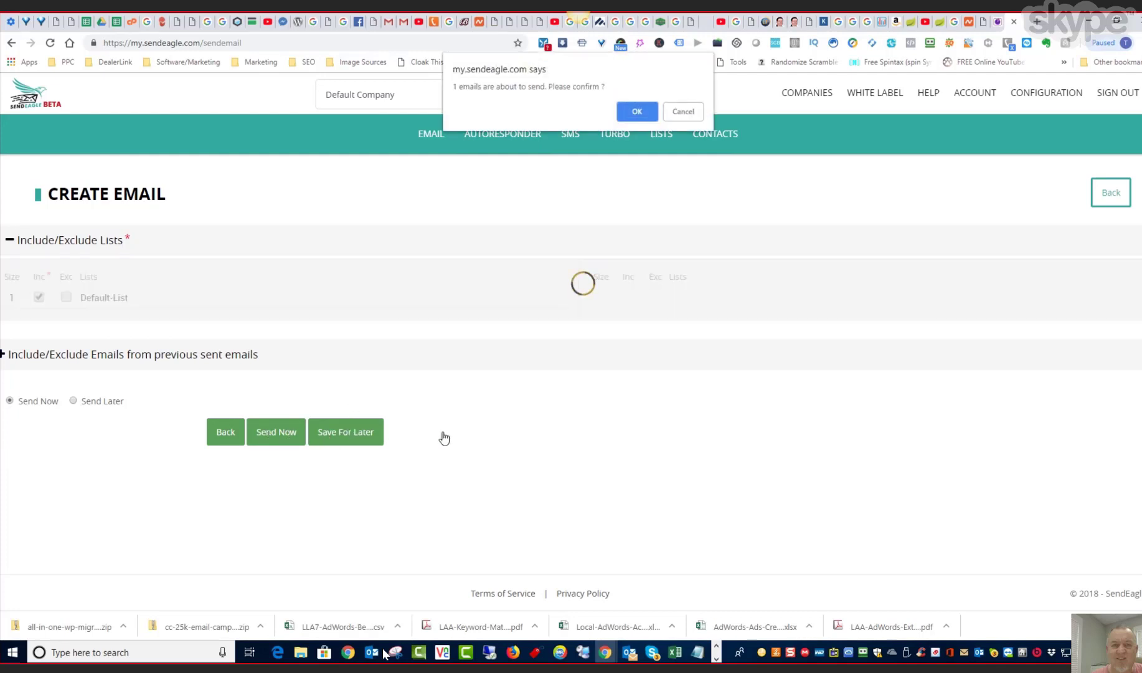
left_click(637, 111)
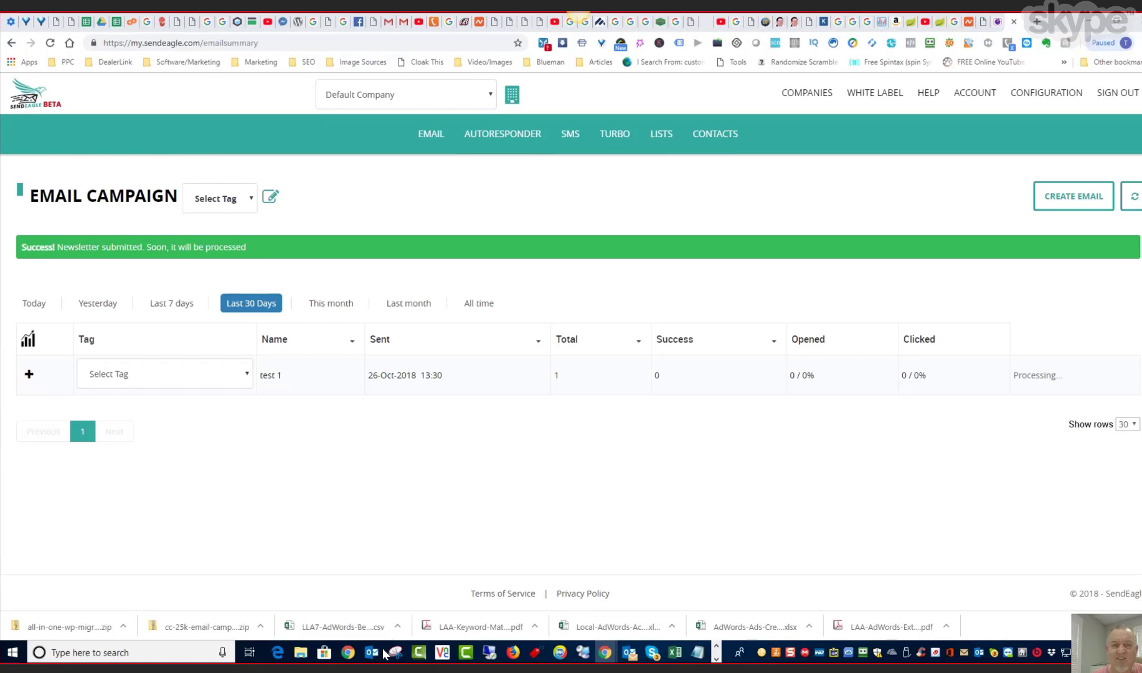
- Create another email without a template and name the newsletter "test 2"
left_click(1066, 200)
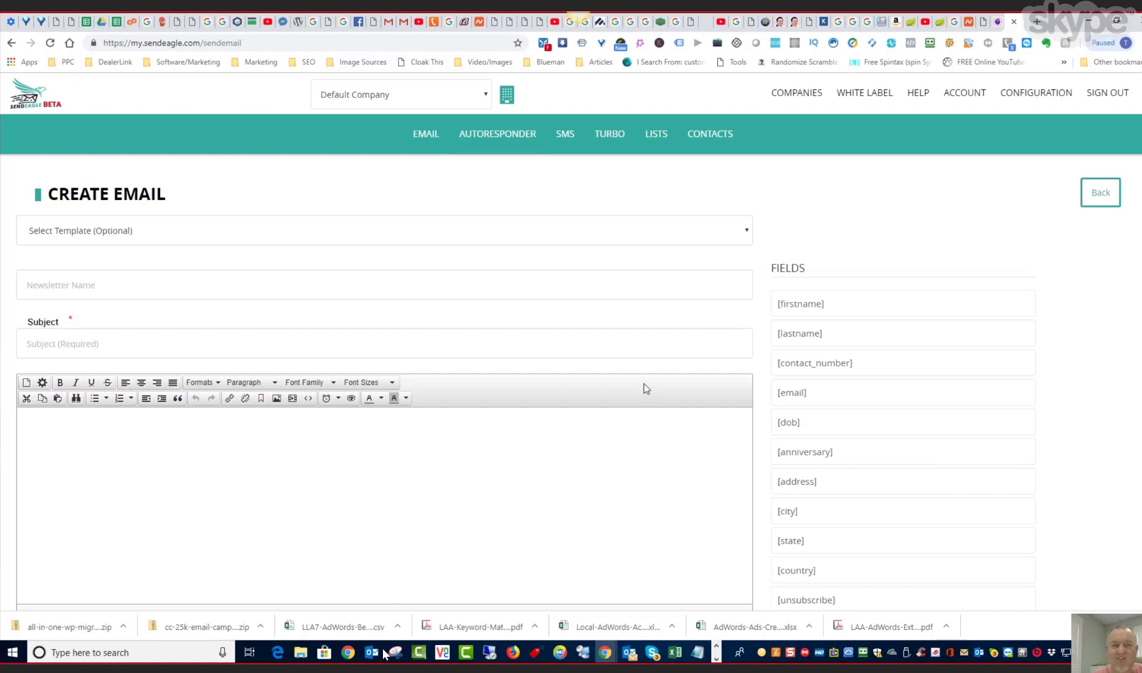
left_click(746, 232)
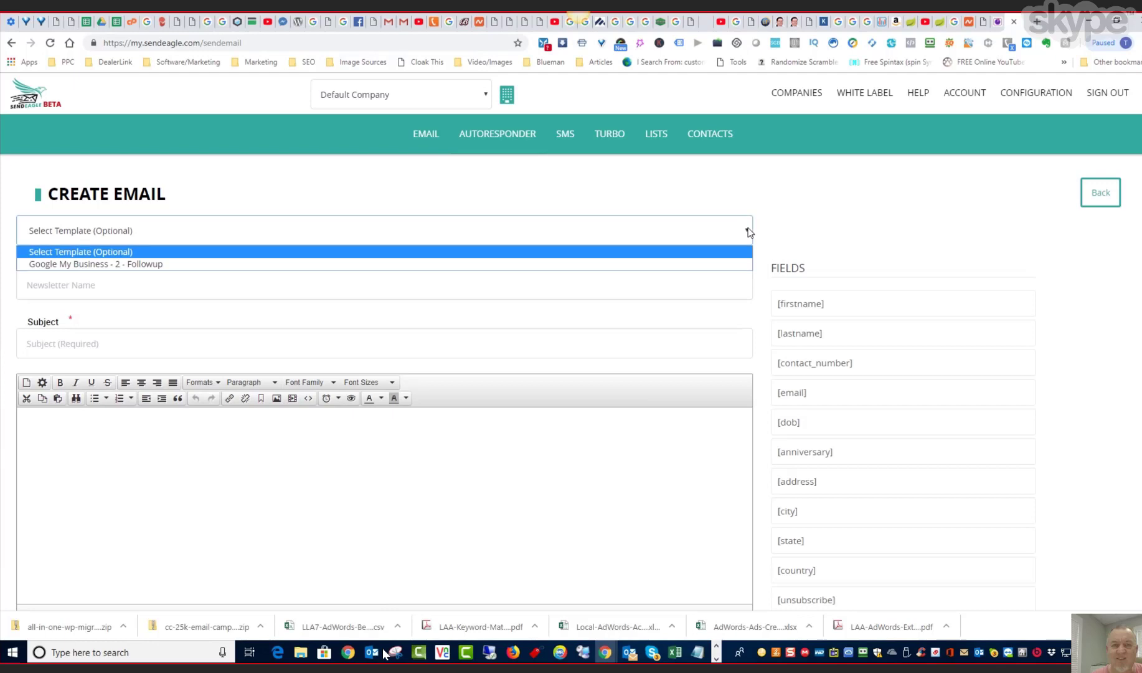
left_click(726, 232)
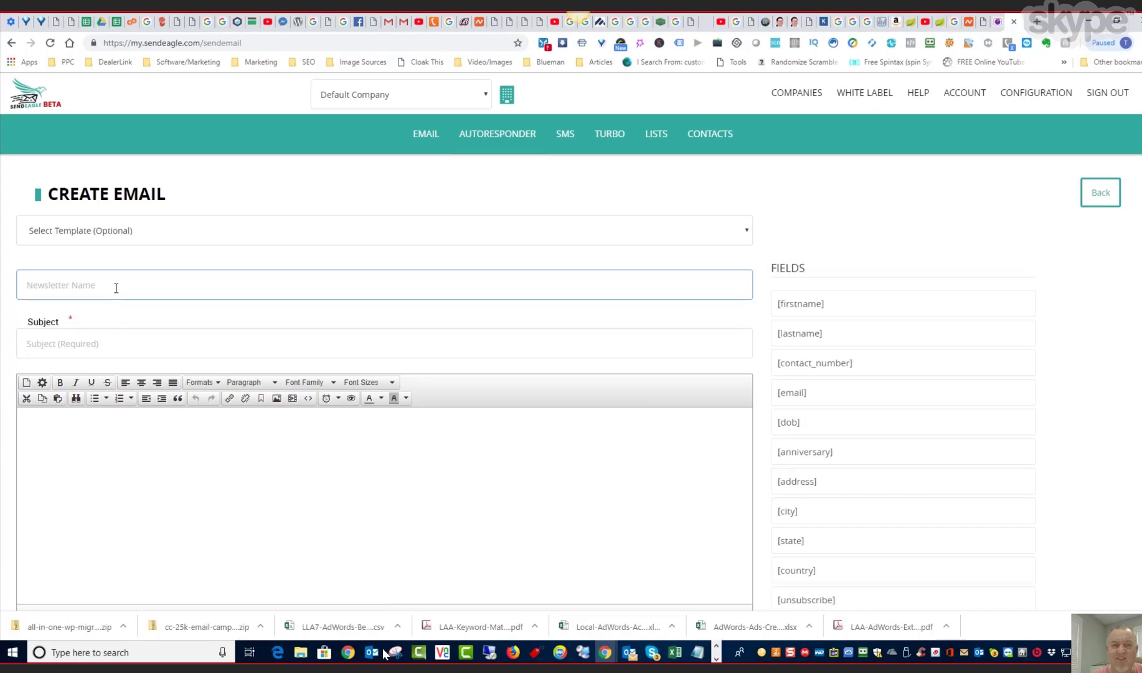
type("test 21")
key("BackSpace")
- Set the email subject to "best leads in your market"
left_click(113, 346)
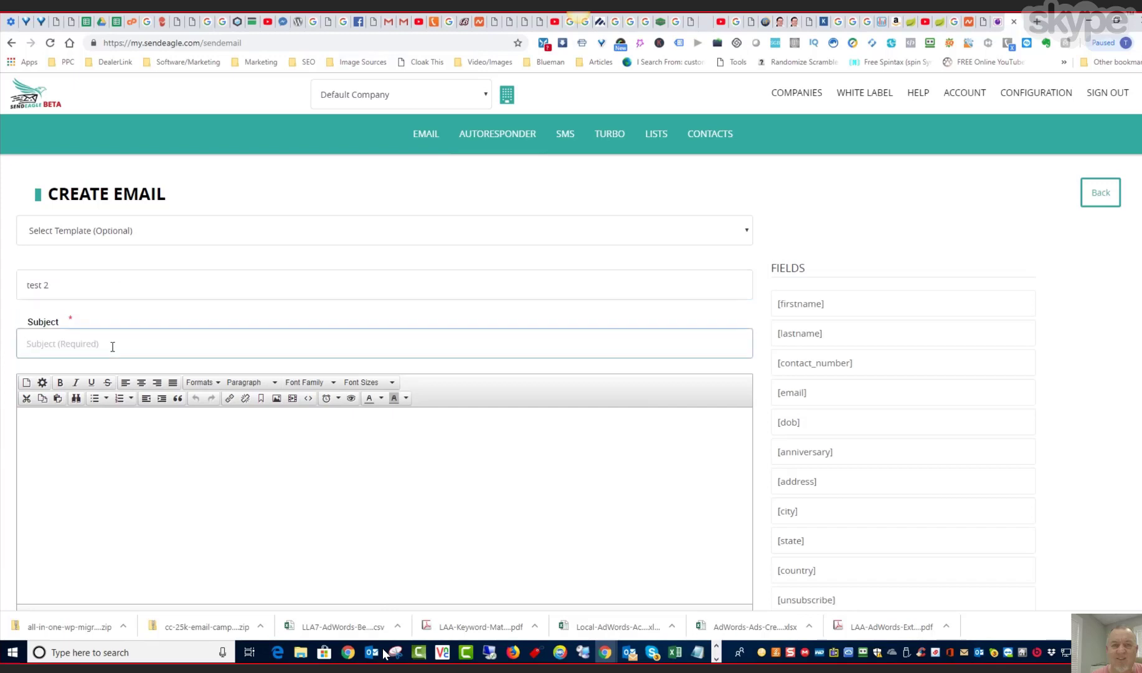
type("best nich")
type("e")
key("BackSpace")
key("BackSpace")
key("BackSpace")
type("leads in your market")
- Begin the email body with "Good afternoon, my name is" followed by the sender's full name
left_click(54, 437)
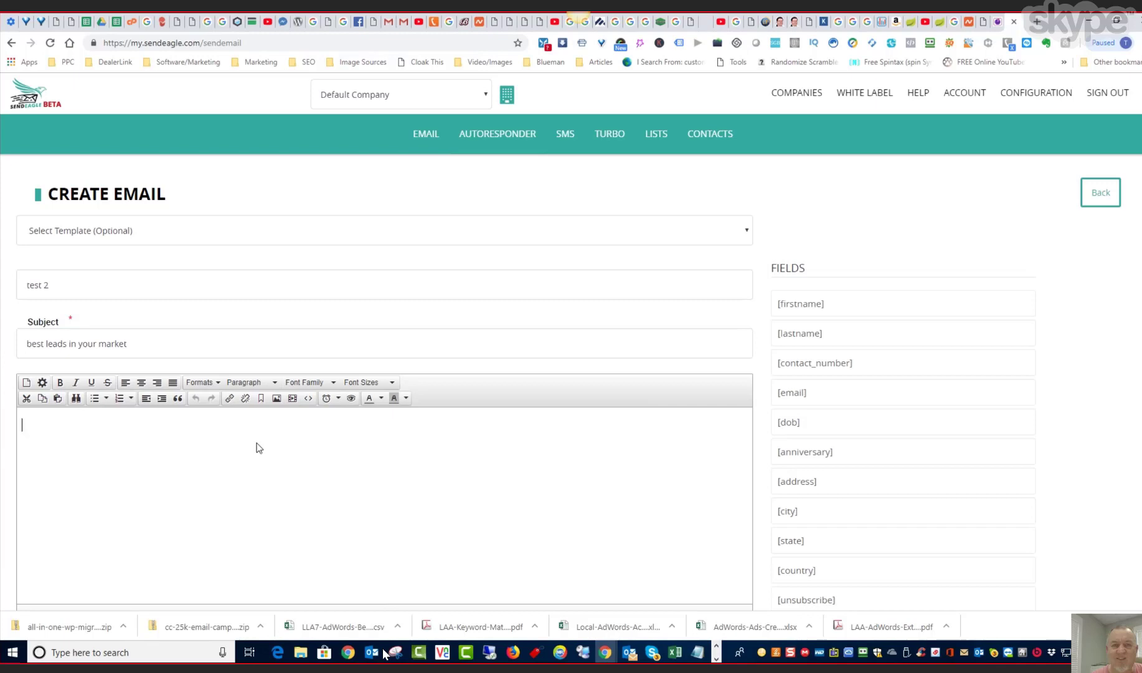
type("Good afgter")
key("BackSpace")
key("BackSpace")
key("BackSpace")
type("ternoon, my name it T")
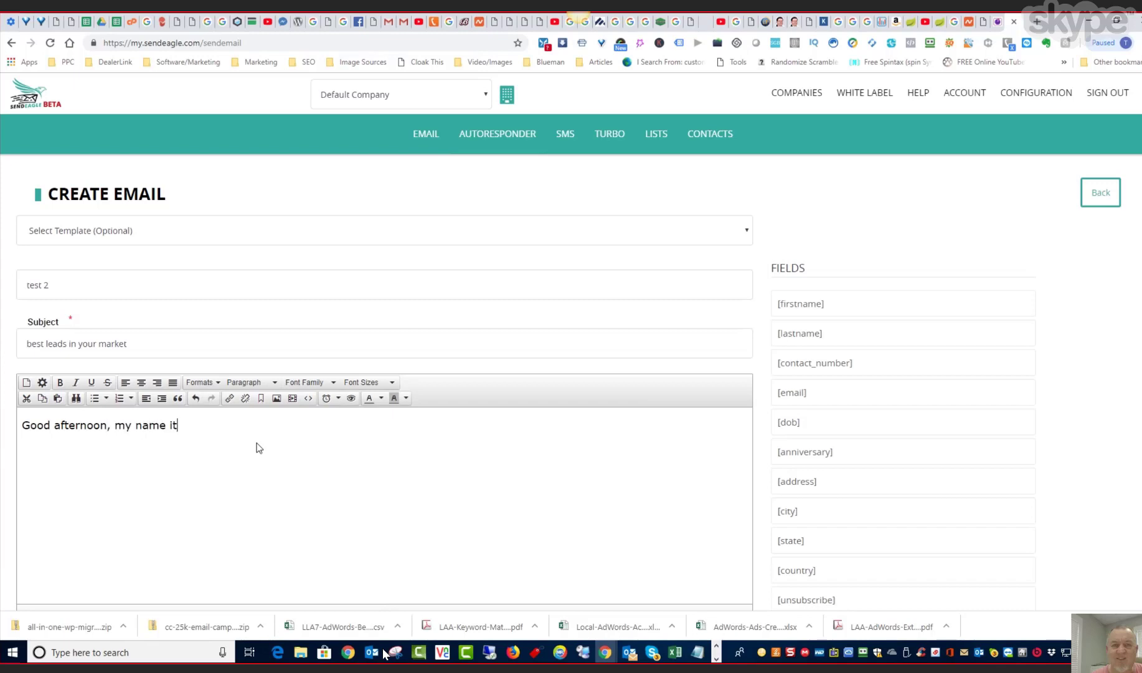
key("BackSpace")
key("BackSpace")
key("BackSpace")
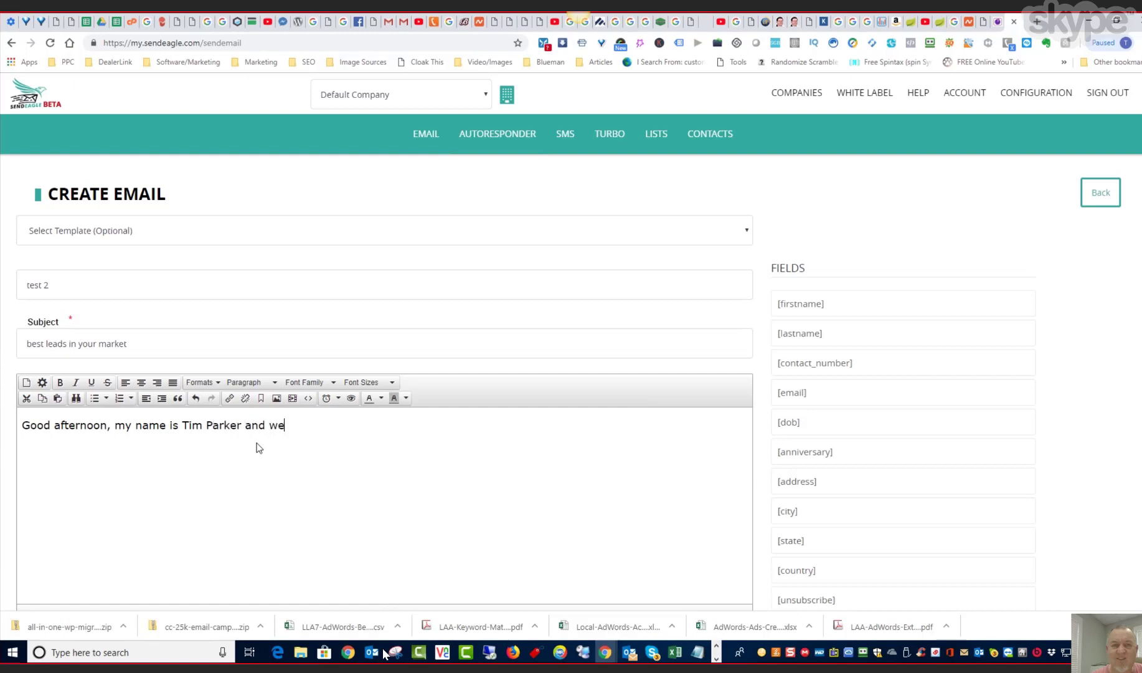
type(" can provide you with the ")
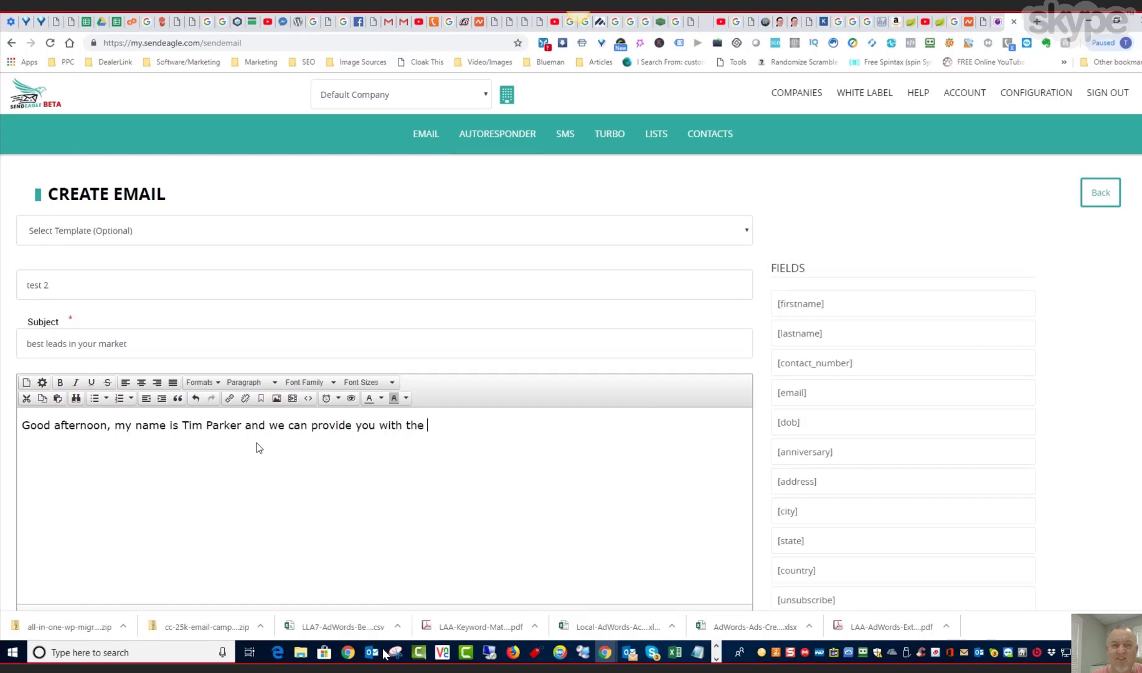
type("best leads in your market area.")
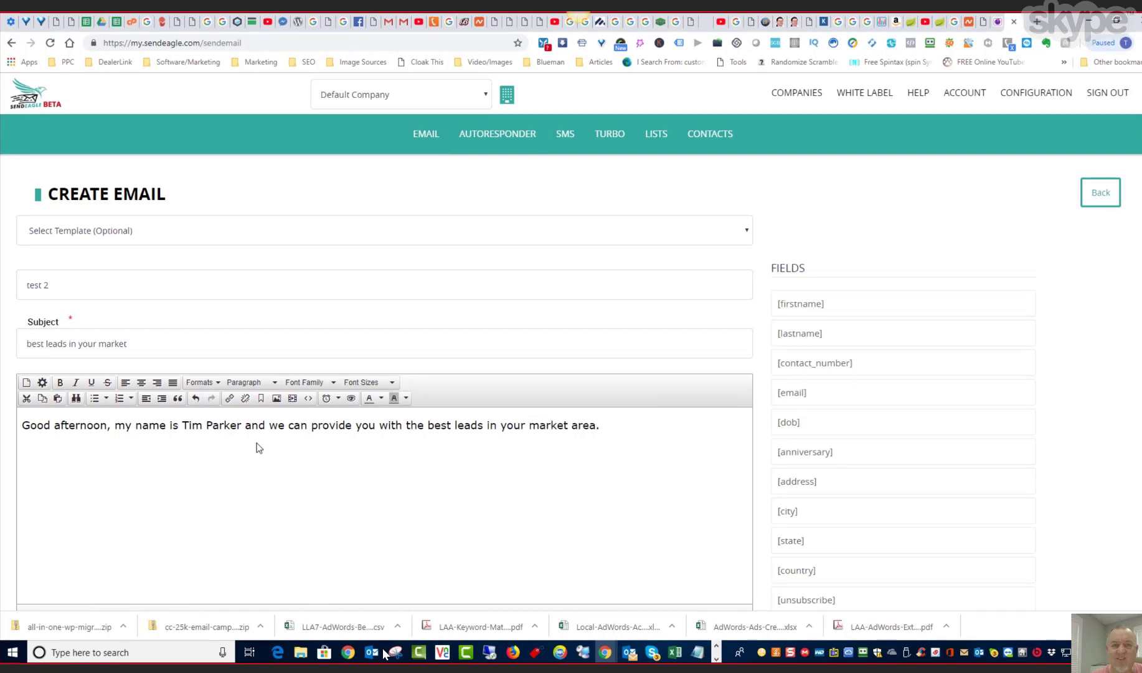
scroll(286, 504, "down", 3)
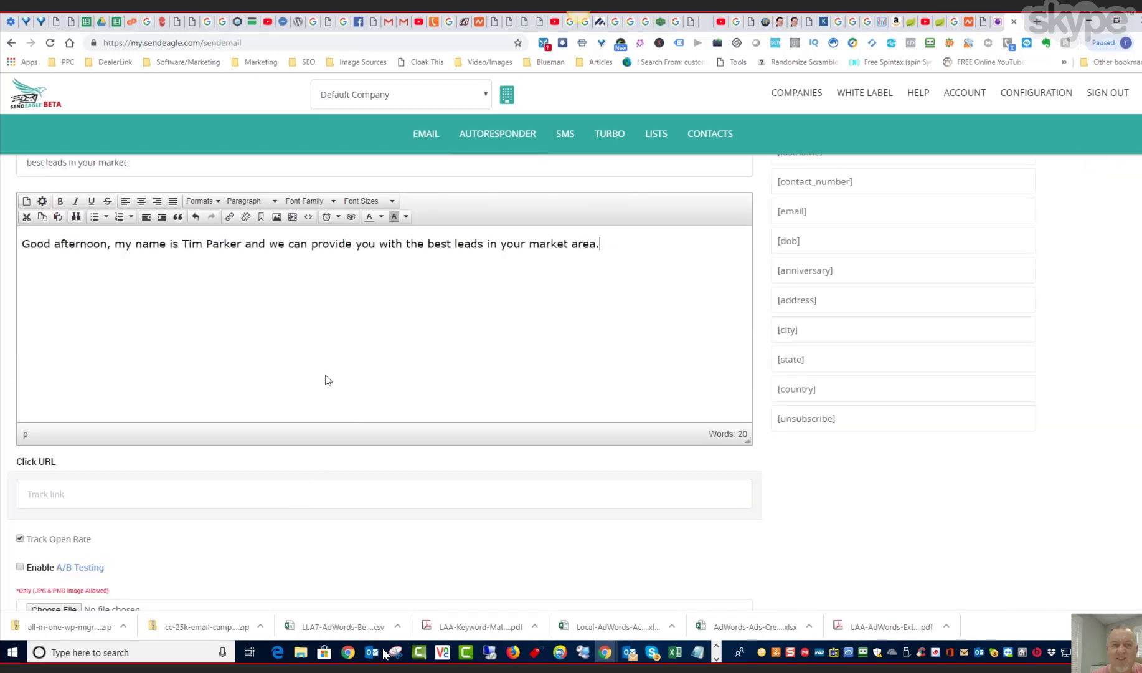
scroll(328, 380, "down", 2)
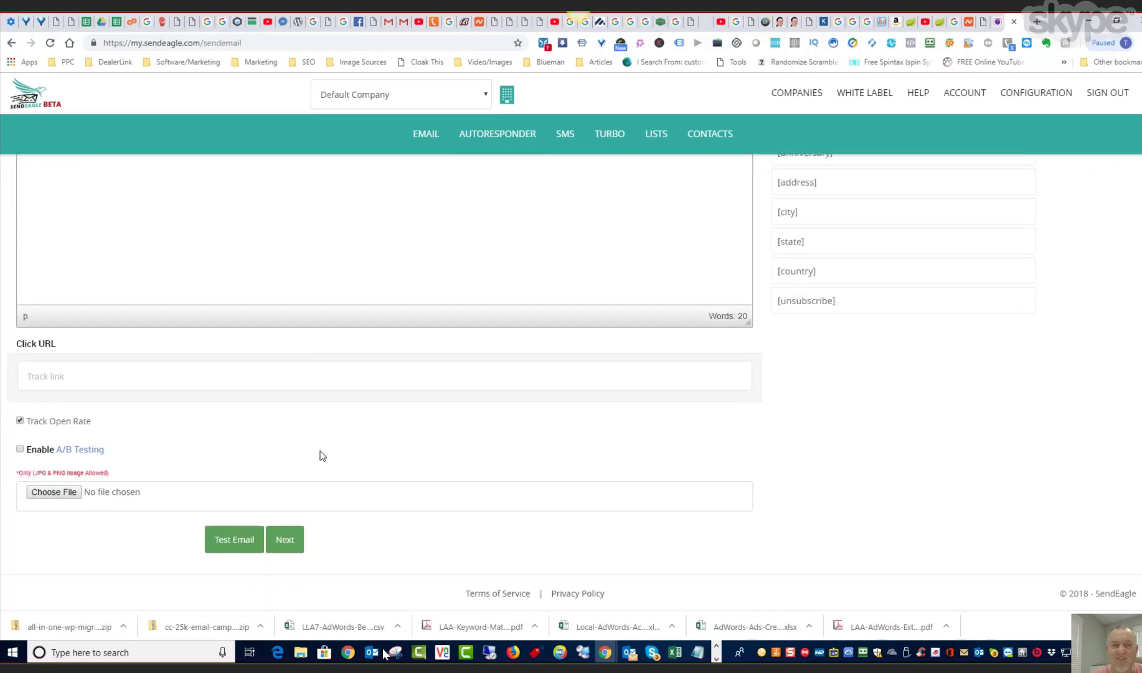
scroll(333, 352, "up", 5)
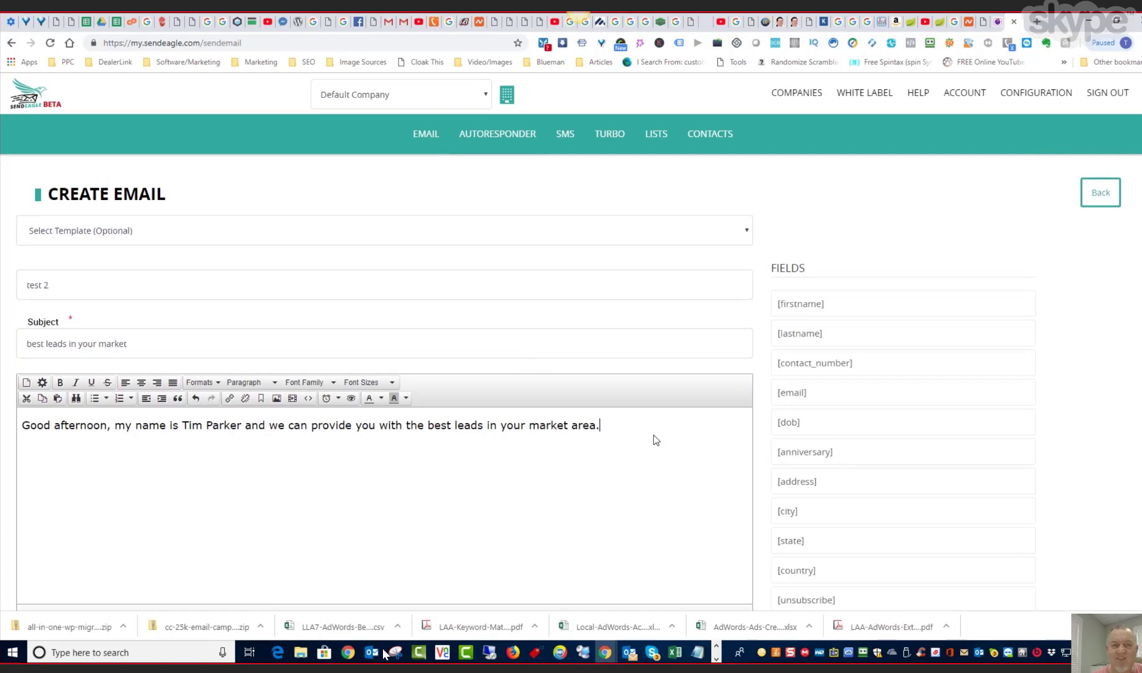
key("Return")
scroll(655, 434, "down", 1)
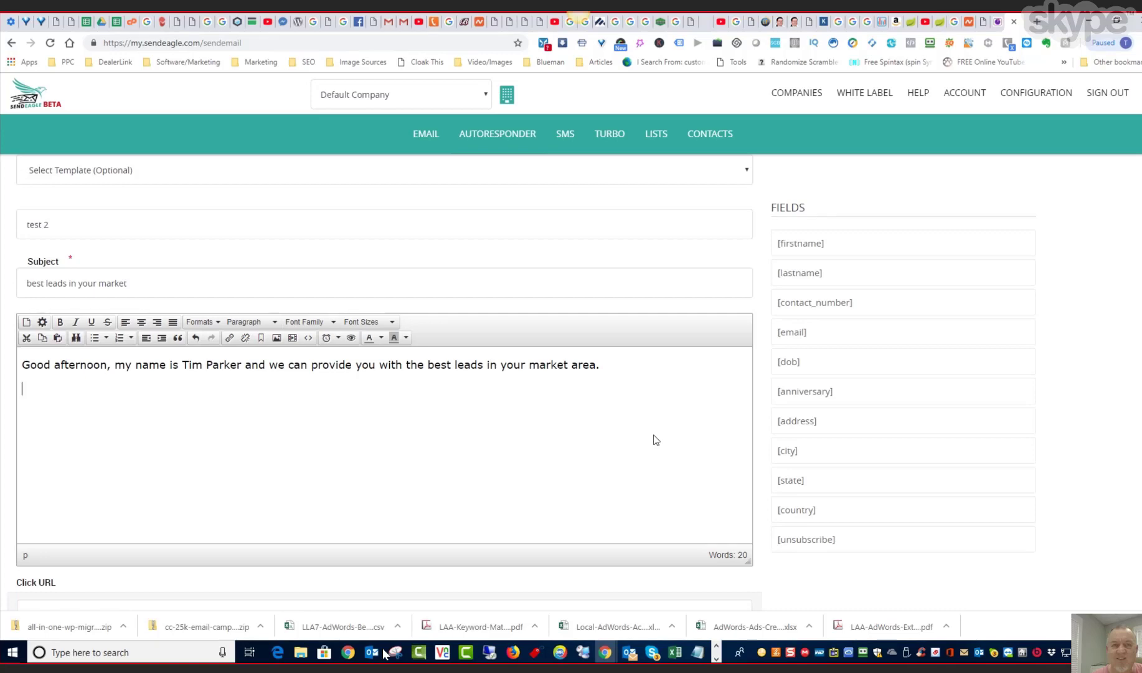
type("Check oput")
key("BackSpace")
key("BackSpace")
key("BackSpace")
type("ut")
type("https://bl")
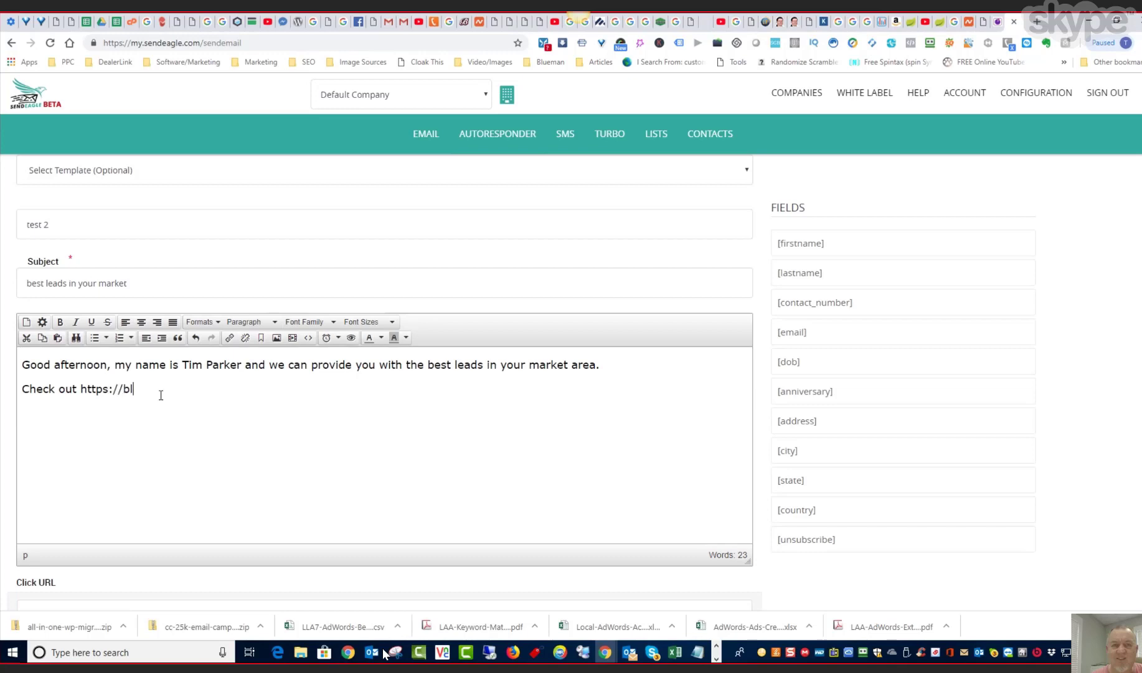
type("uemandigital.com")
left_click_drag(230, 388, 81, 389)
key("ctrl+c")
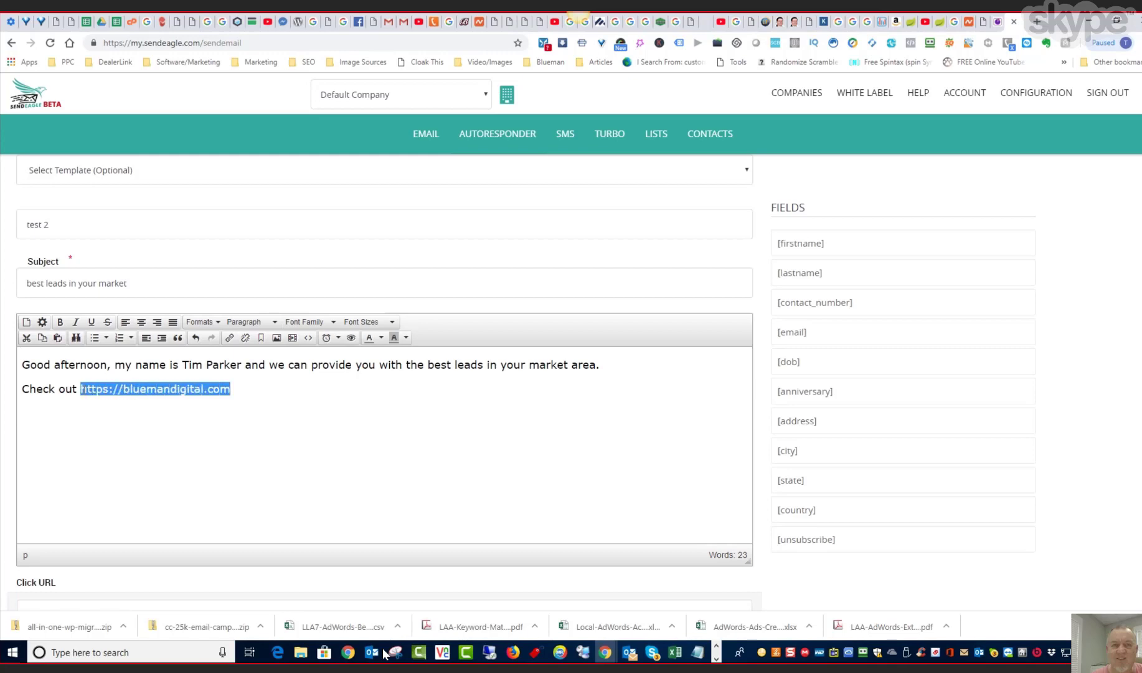
left_click(229, 339)
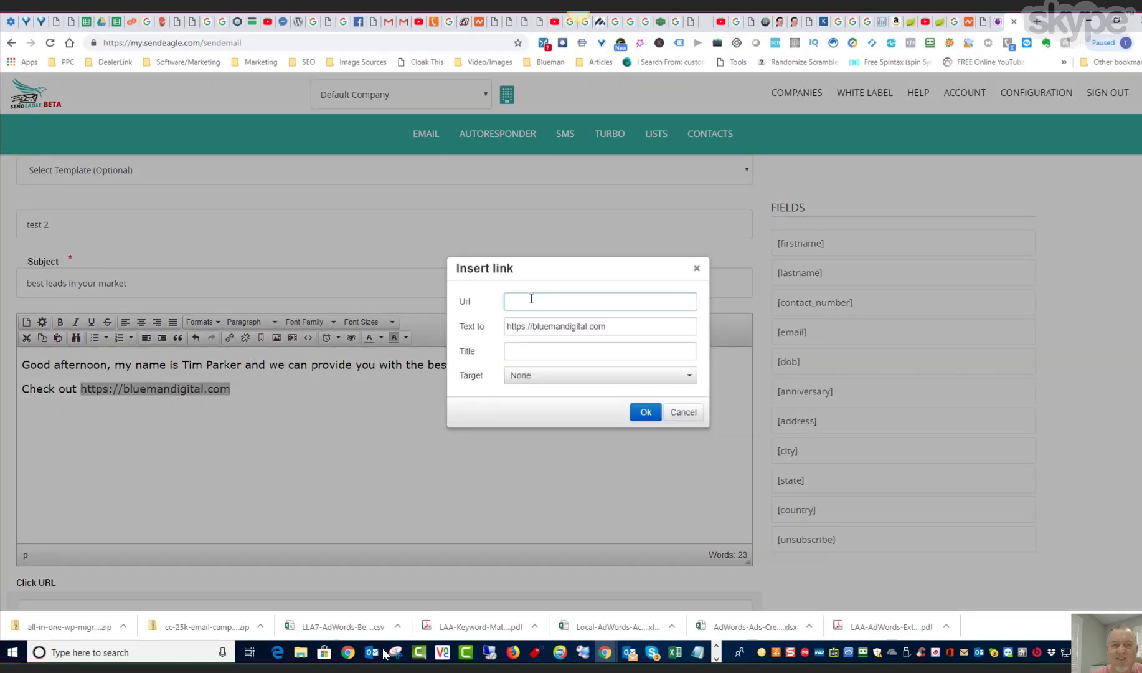
key("ctrl+v")
left_click(687, 377)
left_click(688, 379)
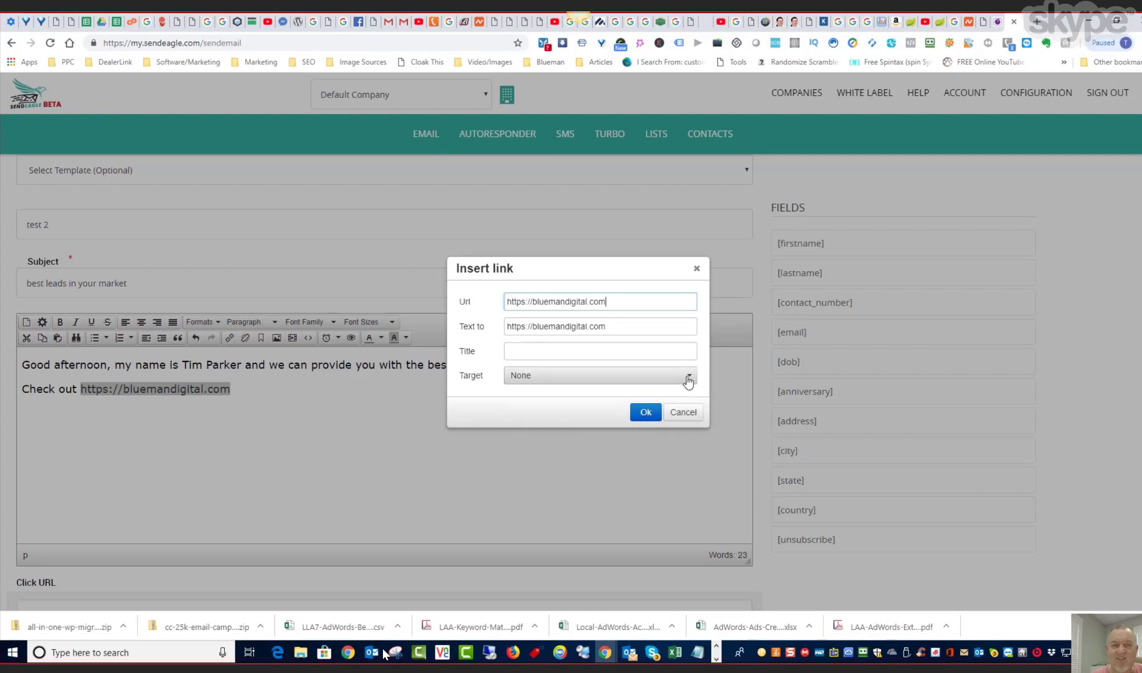
left_click(641, 411)
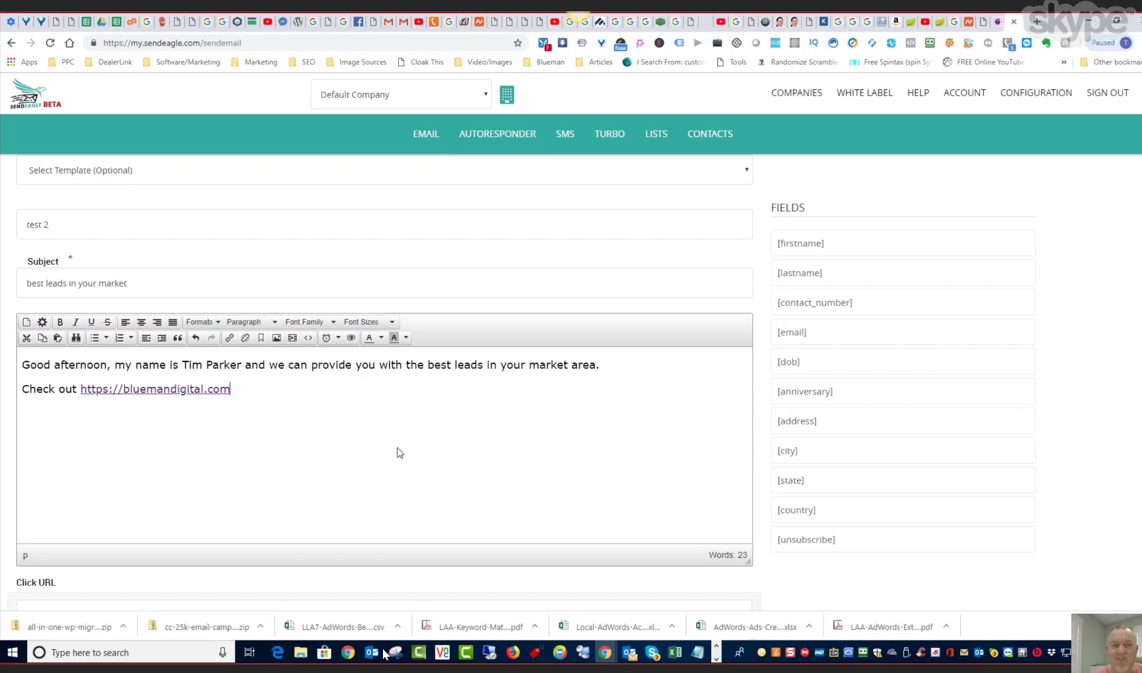
scroll(467, 461, "down", 1)
scroll(469, 466, "down", 3)
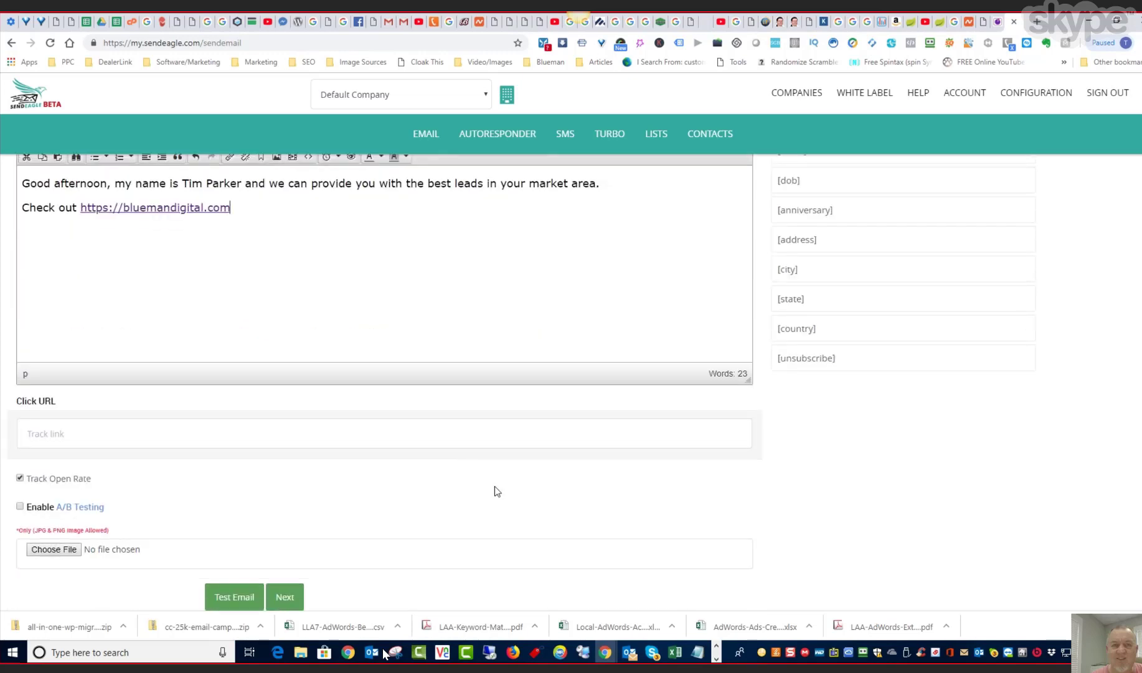
scroll(494, 485, "down", 1)
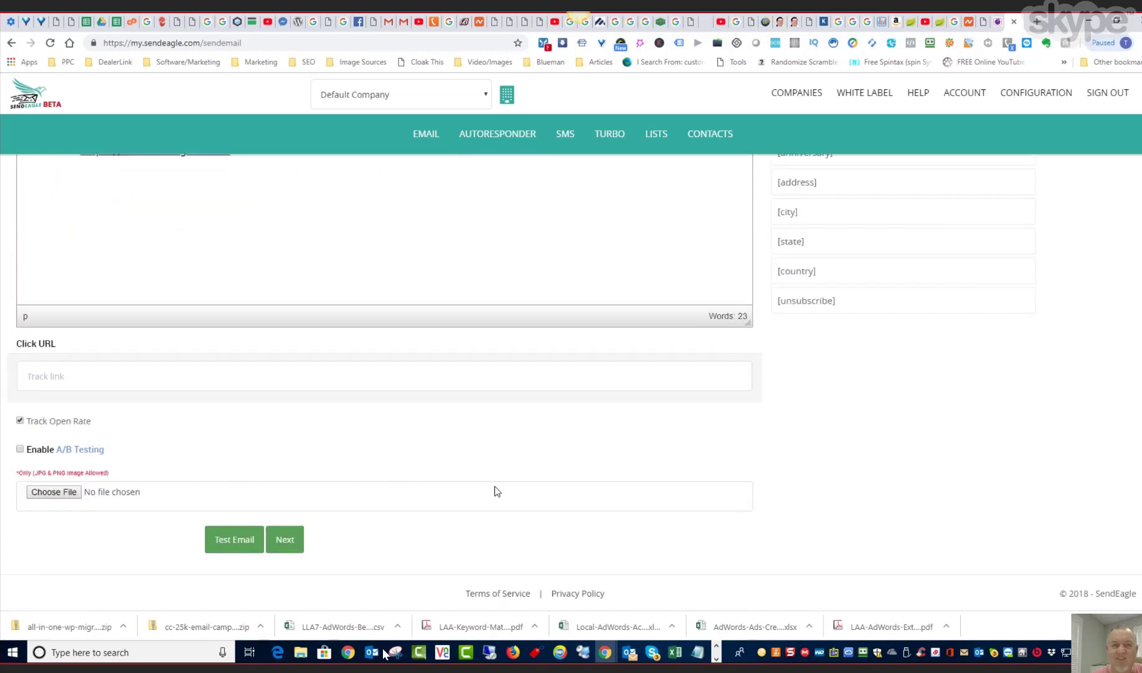
left_click(89, 380)
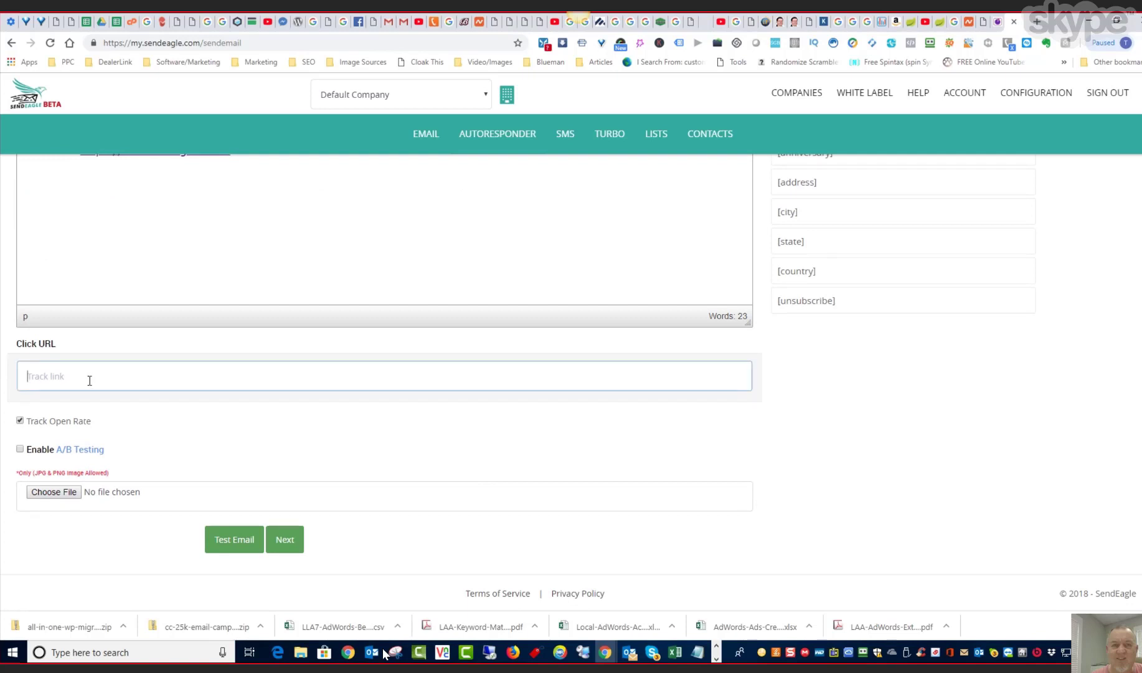
key("ctrl+v")
left_click(248, 419)
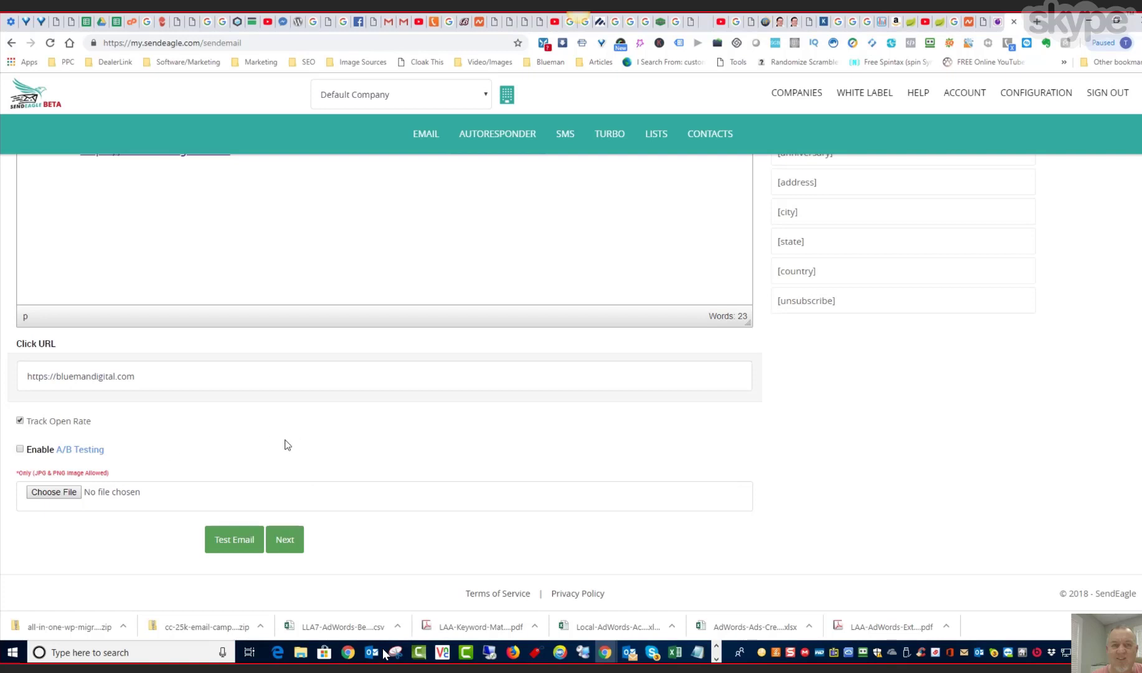
- Enable A/B testing on the subject and enter "Hot Leads" as A/B Subject 2
left_click(20, 449)
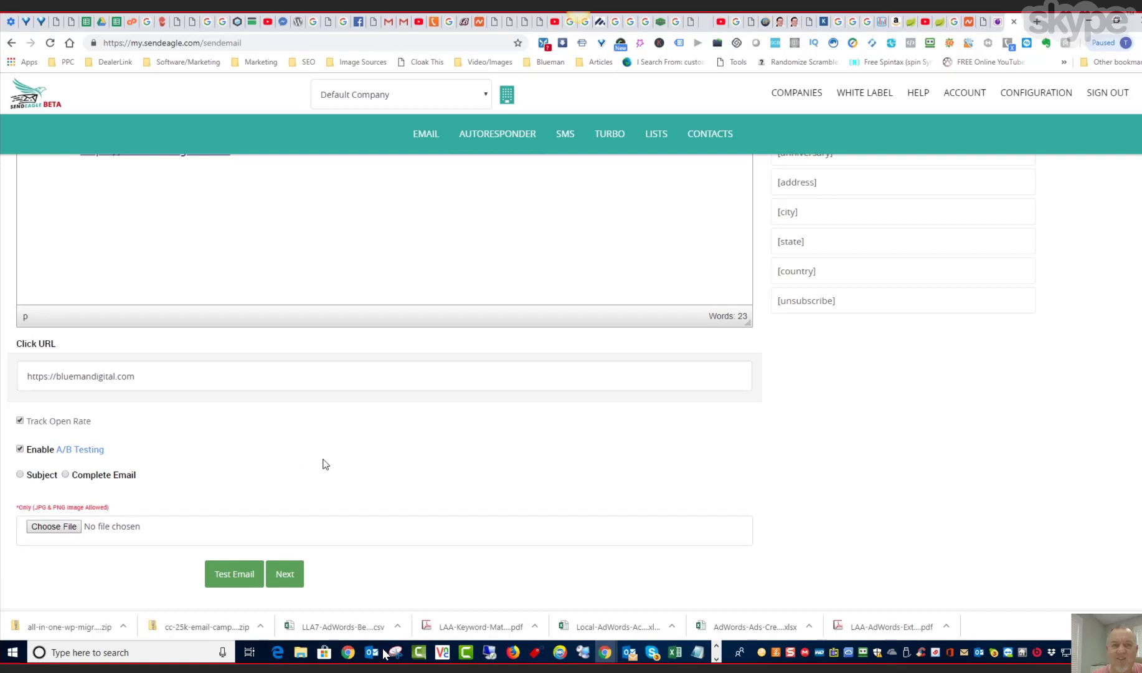
left_click(20, 474)
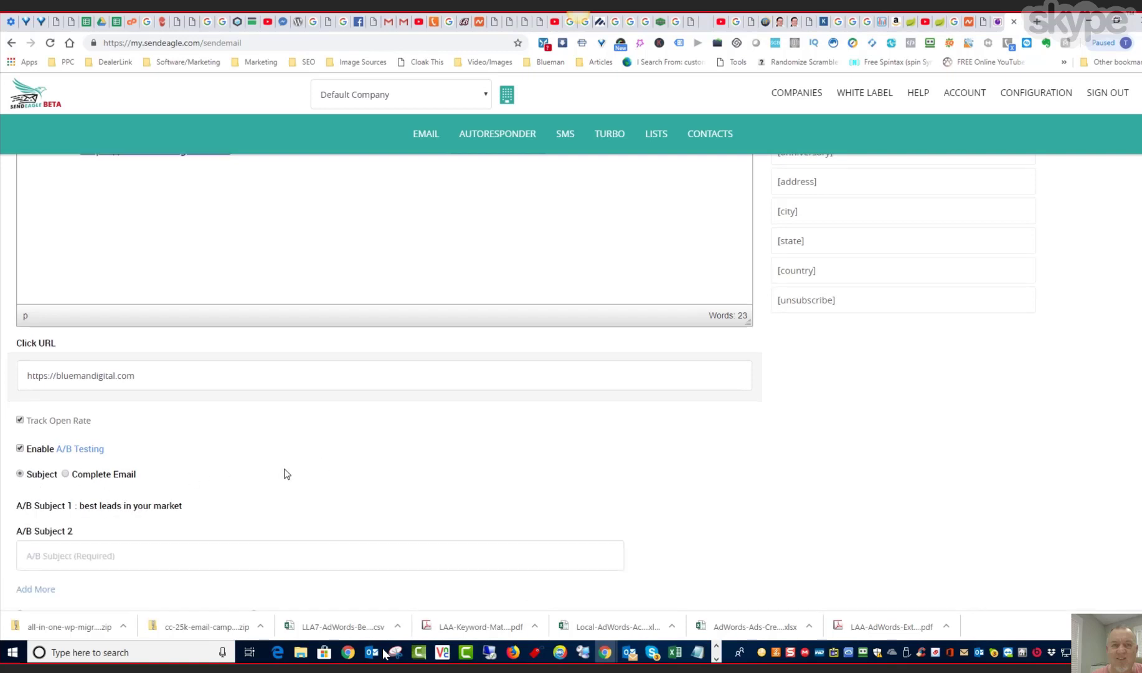
scroll(284, 473, "down", 2)
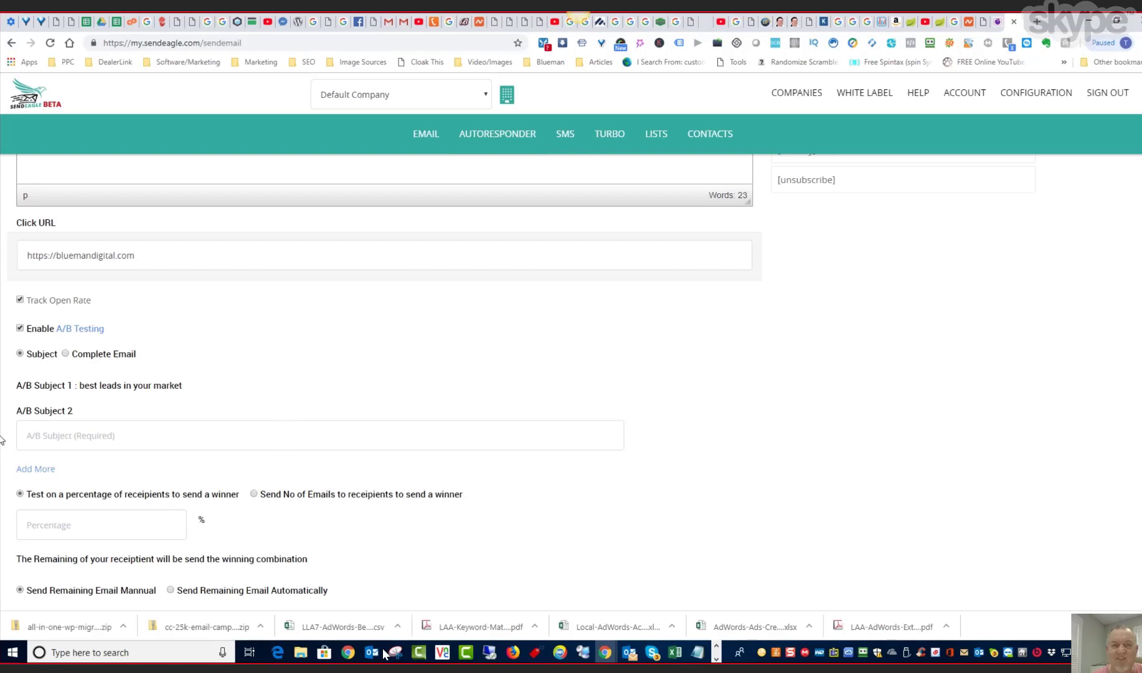
left_click(53, 436)
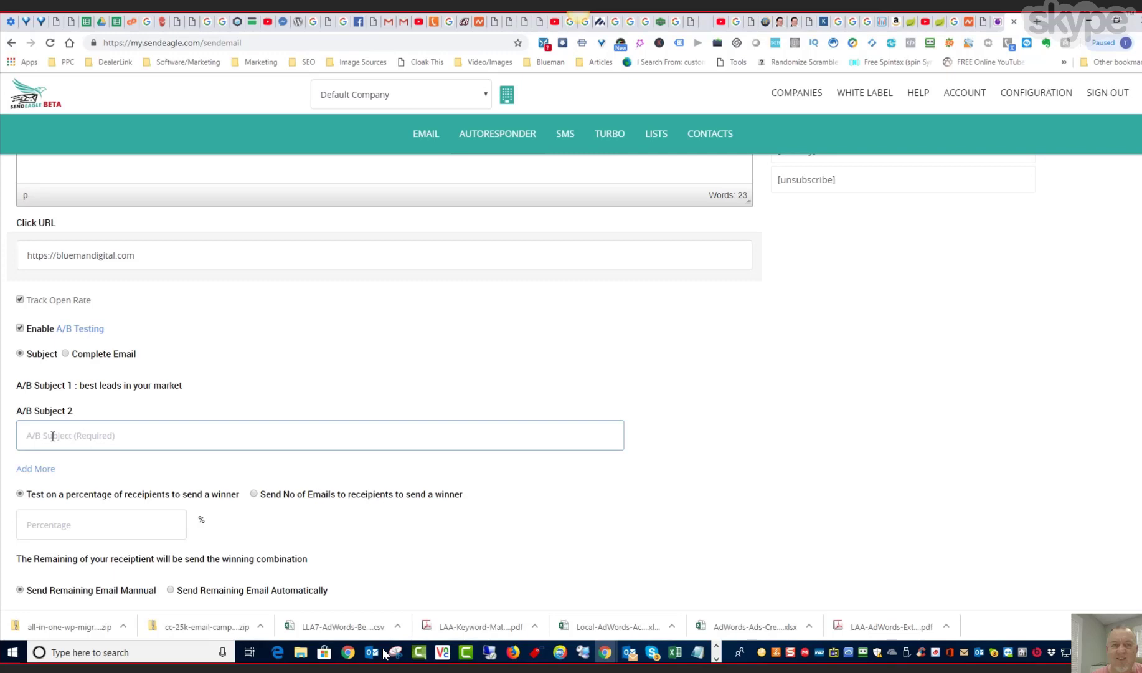
type("Hot Leads")
- Set the A/B test to run on 100 percent of the recipients
scroll(224, 460, "down", 2)
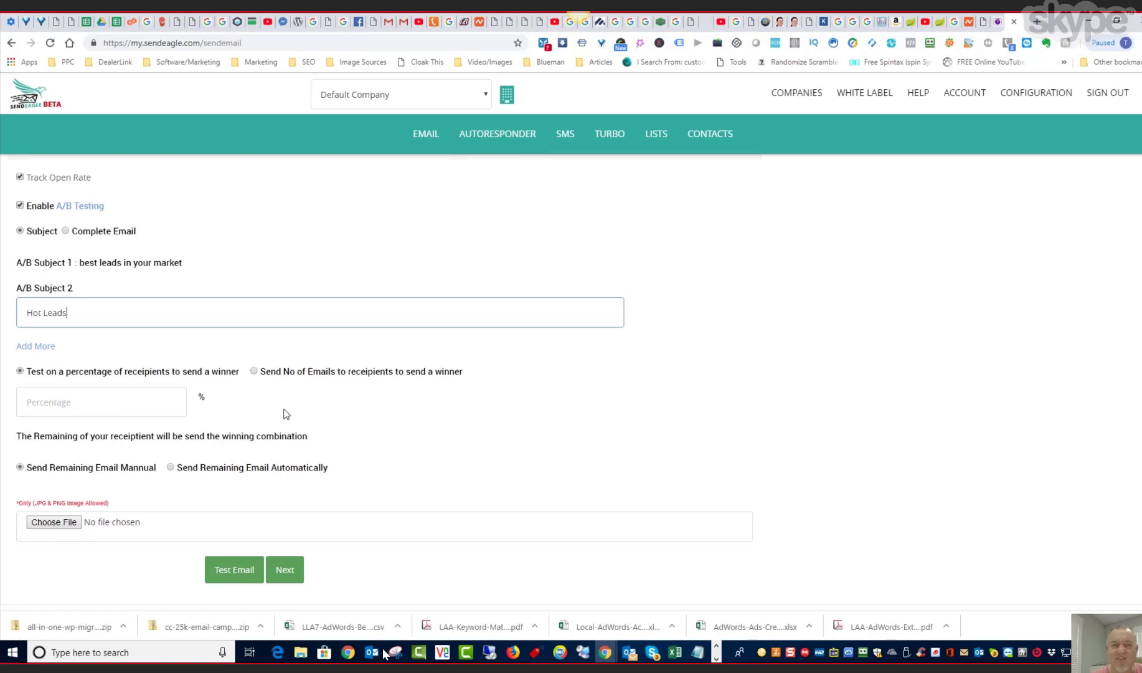
scroll(285, 415, "down", 1)
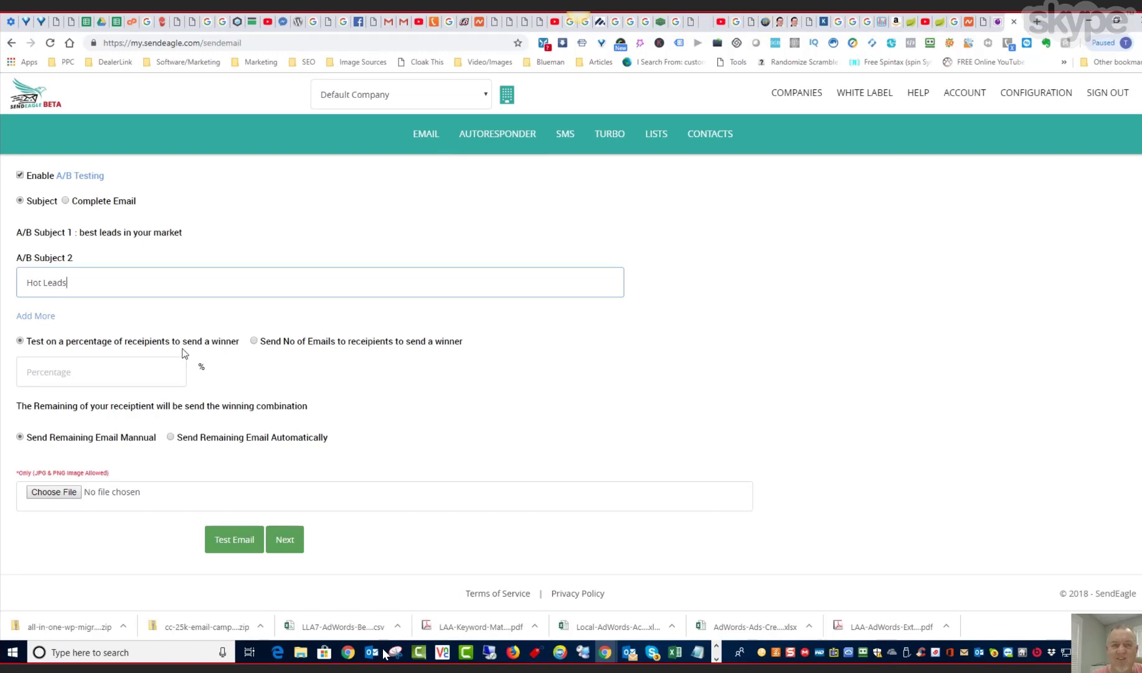
left_click(90, 366)
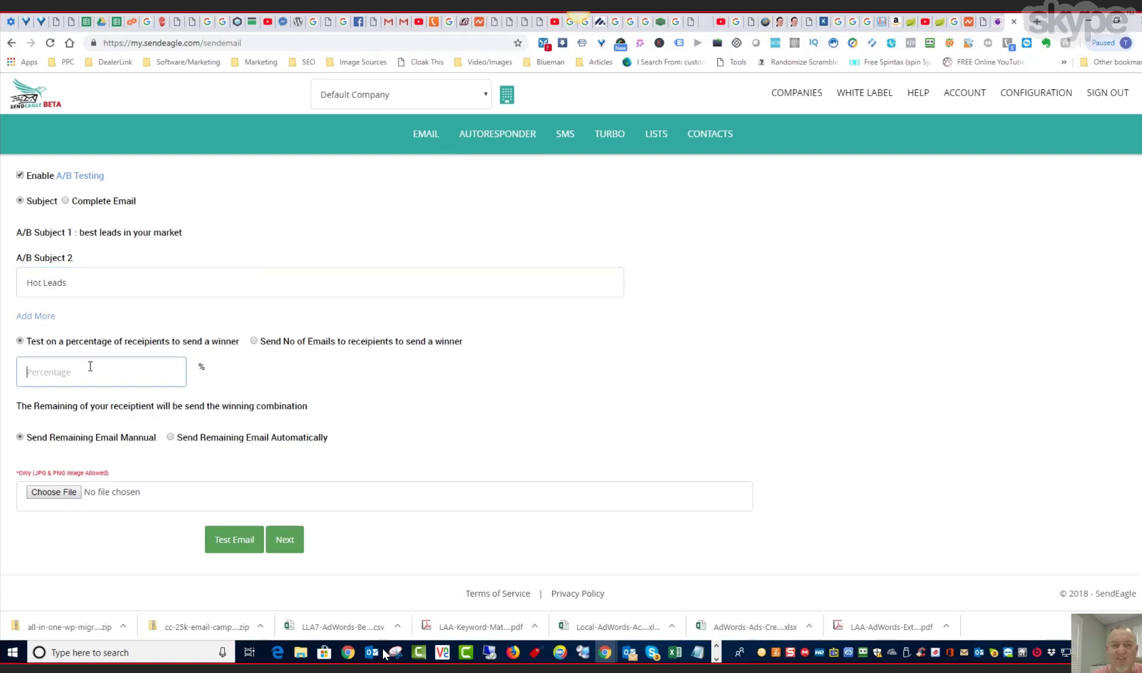
type("100")
left_click(169, 436)
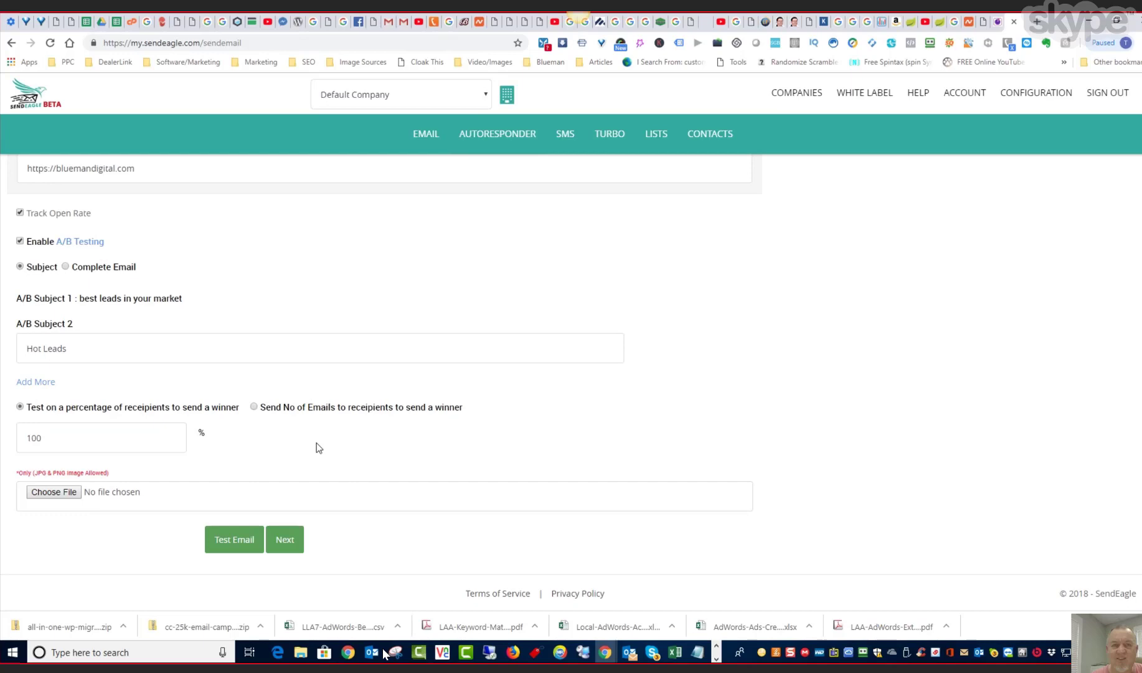
- Include Default-List as the email's recipients and choose to send it later in the Eastern Time (US & Canada) zone
left_click(286, 540)
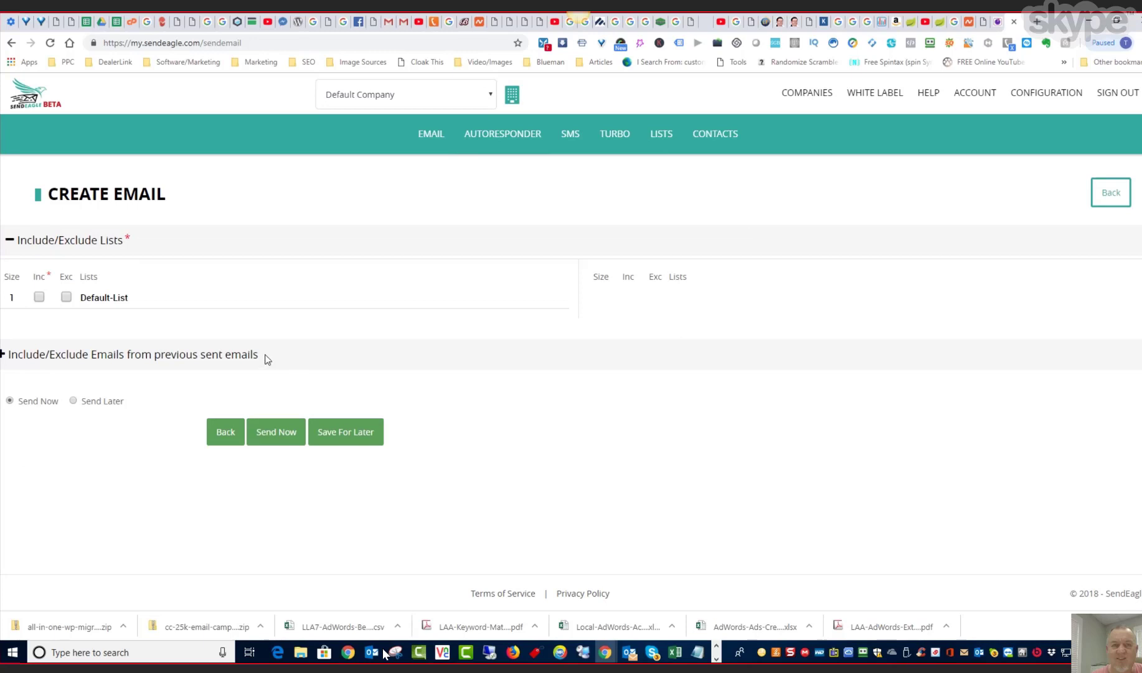
left_click(39, 297)
left_click(74, 401)
scroll(257, 398, "down", 1)
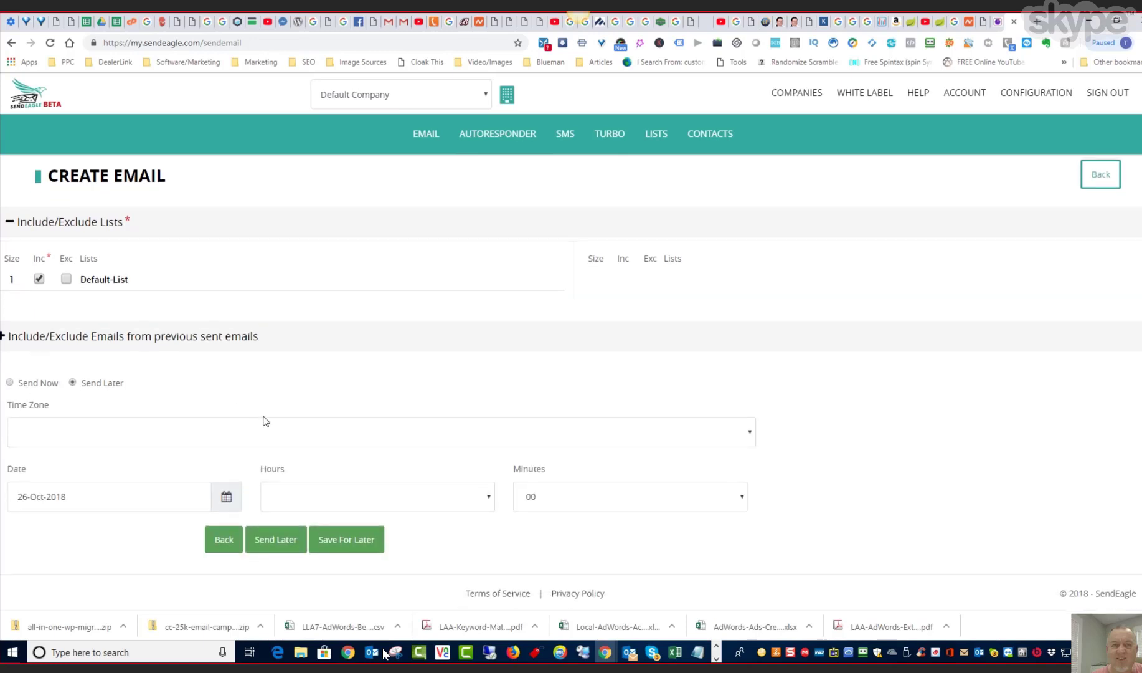
left_click(268, 427)
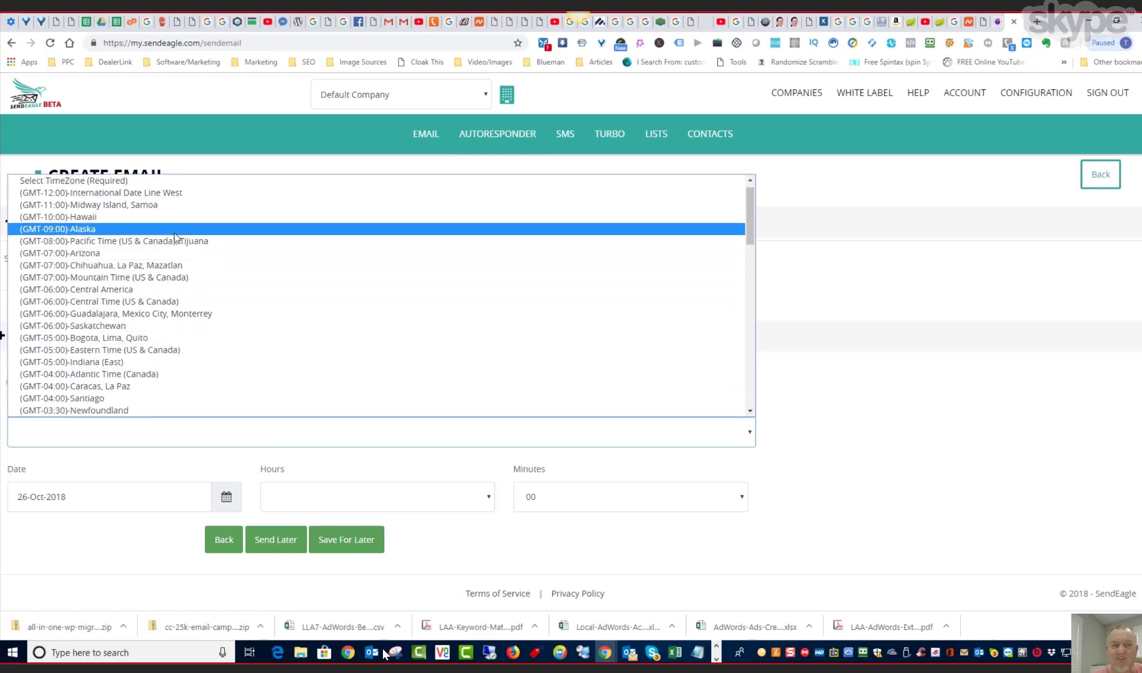
left_click(179, 351)
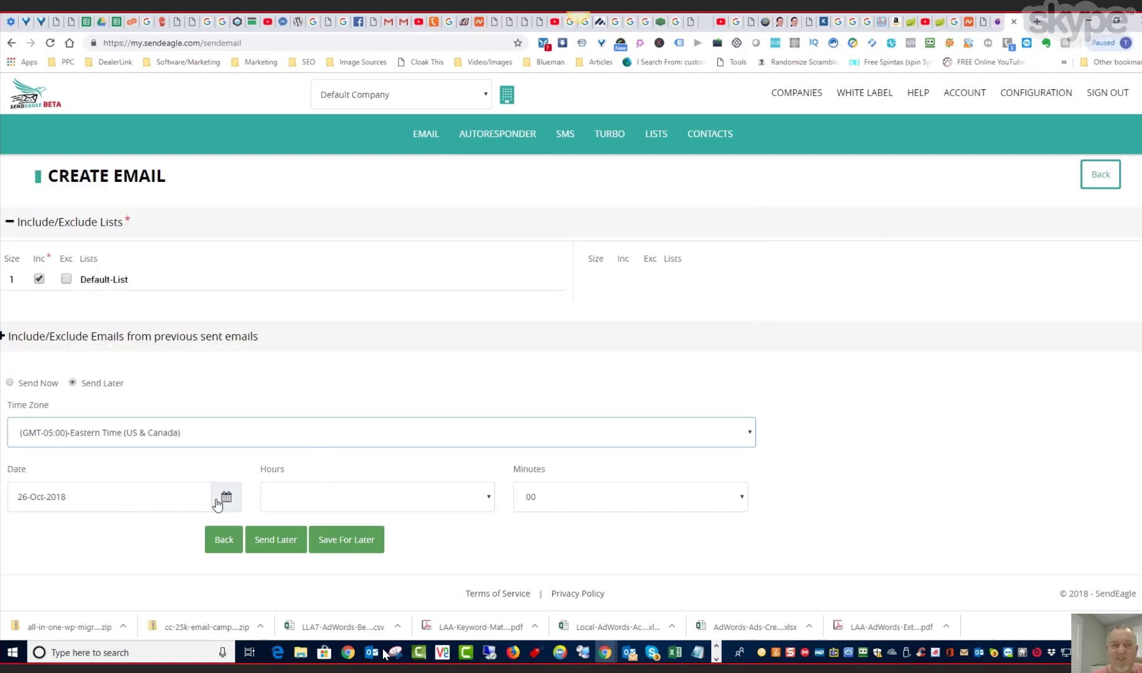
- Set the scheduled send hour to 2 PM
left_click(439, 502)
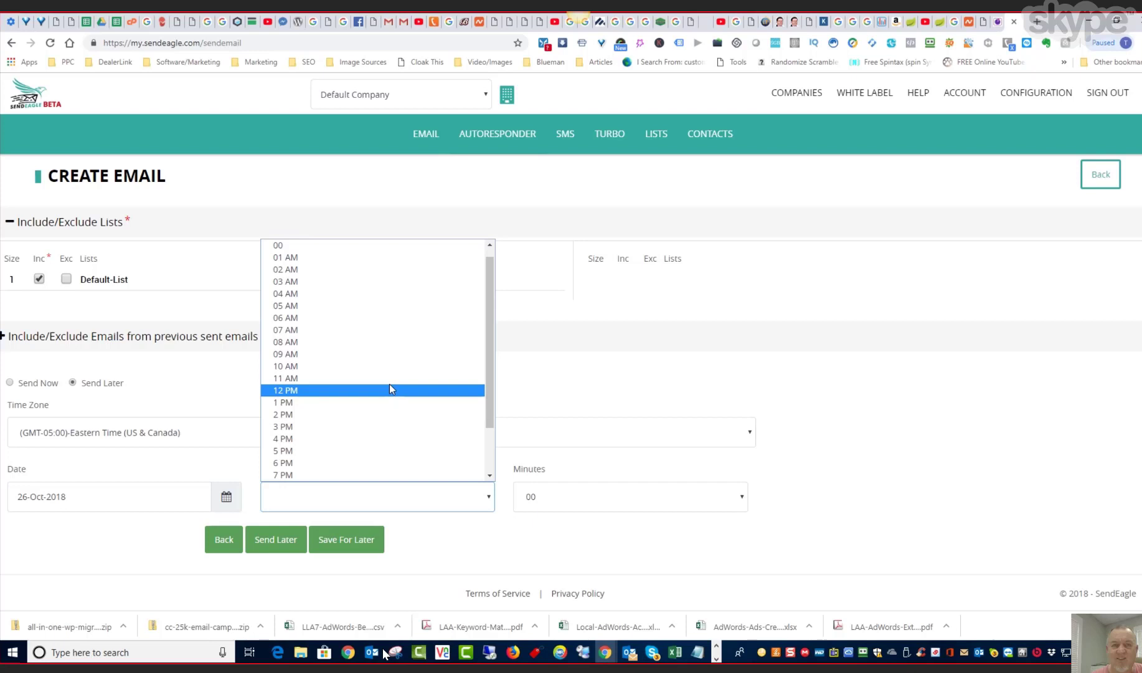
scroll(390, 387, "down", 2)
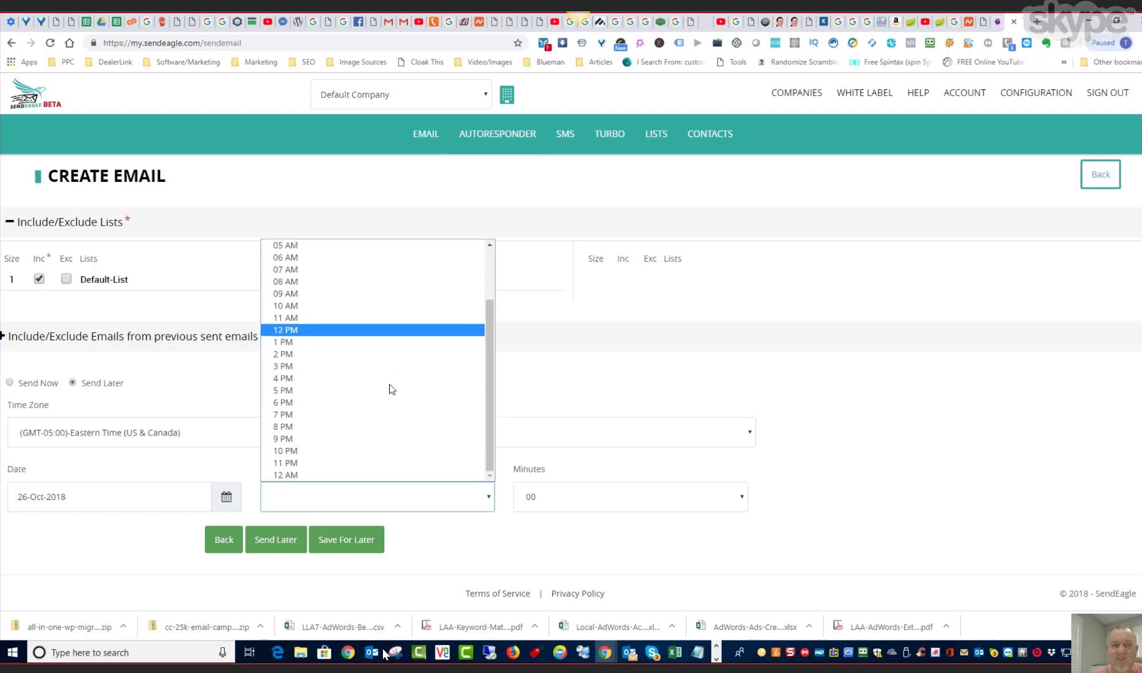
left_click(305, 355)
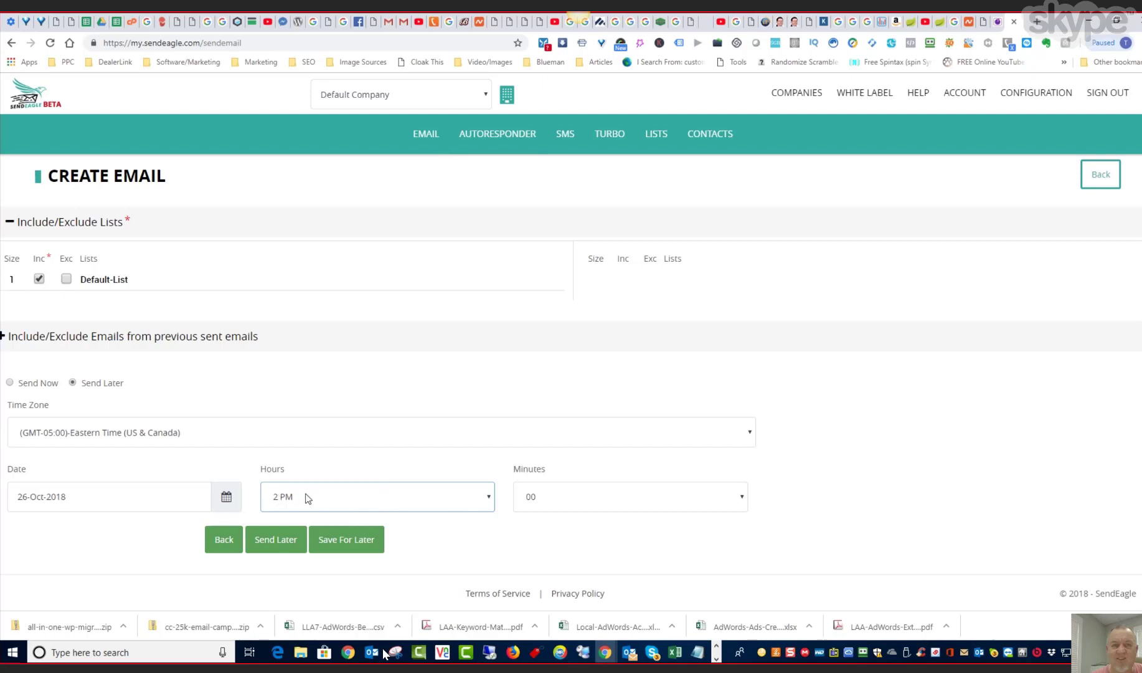
- Set the send time to 1 PM and 40 minutes, and submit the email for scheduled sending
left_click(490, 500)
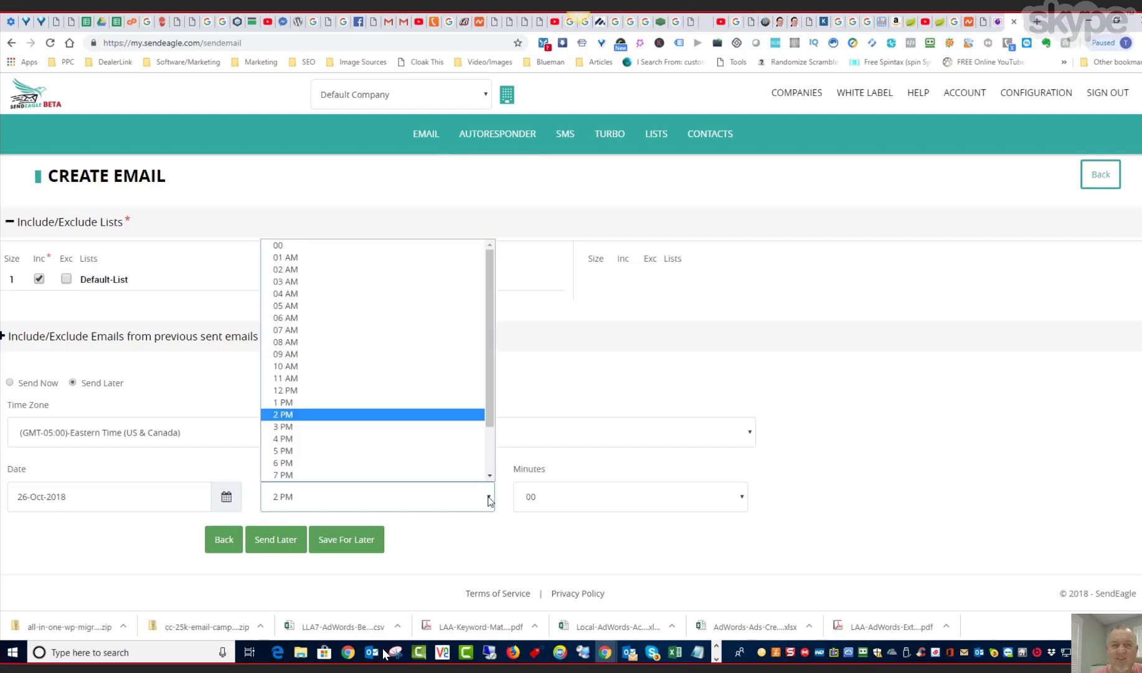
left_click(320, 407)
left_click(562, 493)
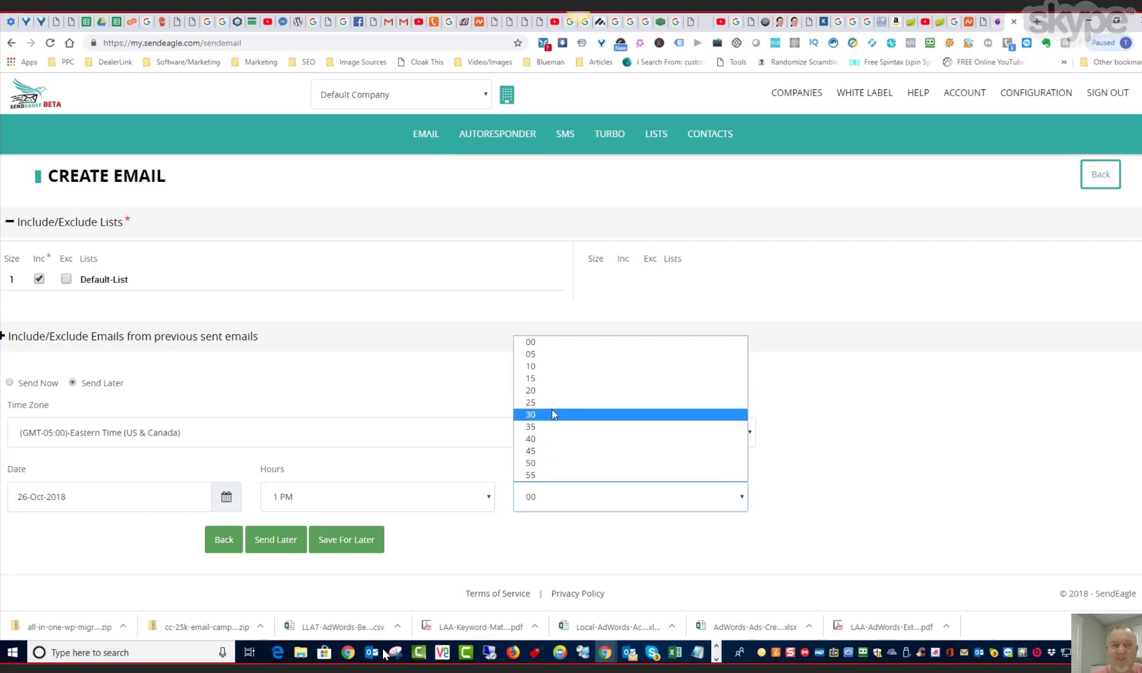
left_click(534, 438)
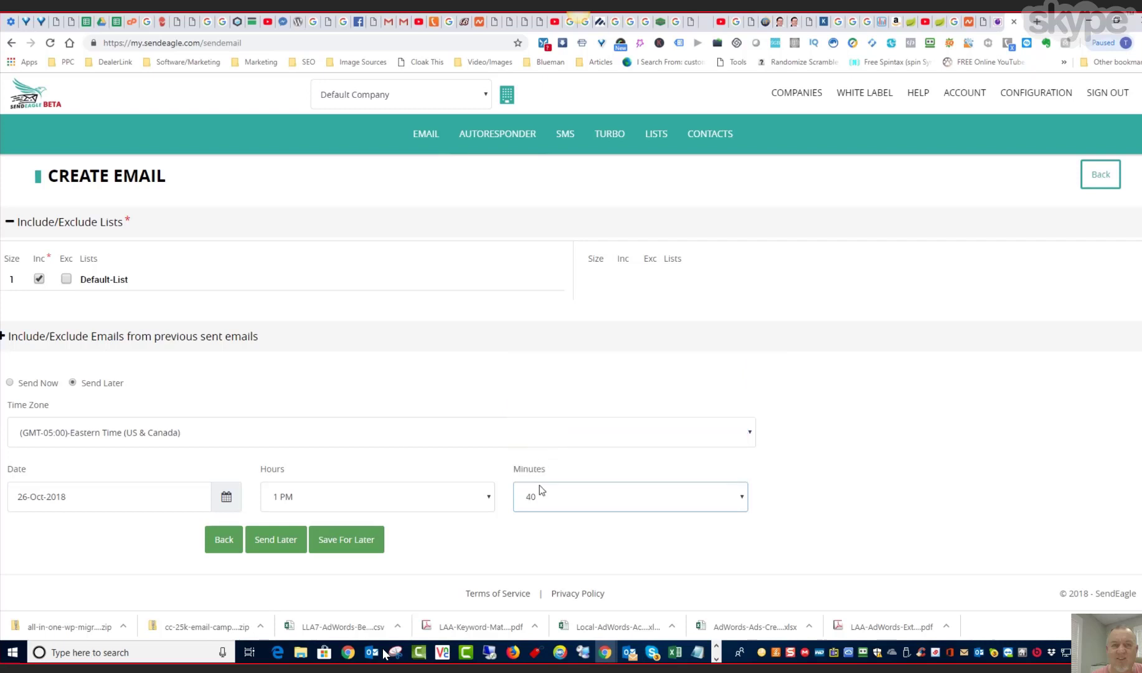
left_click(541, 534)
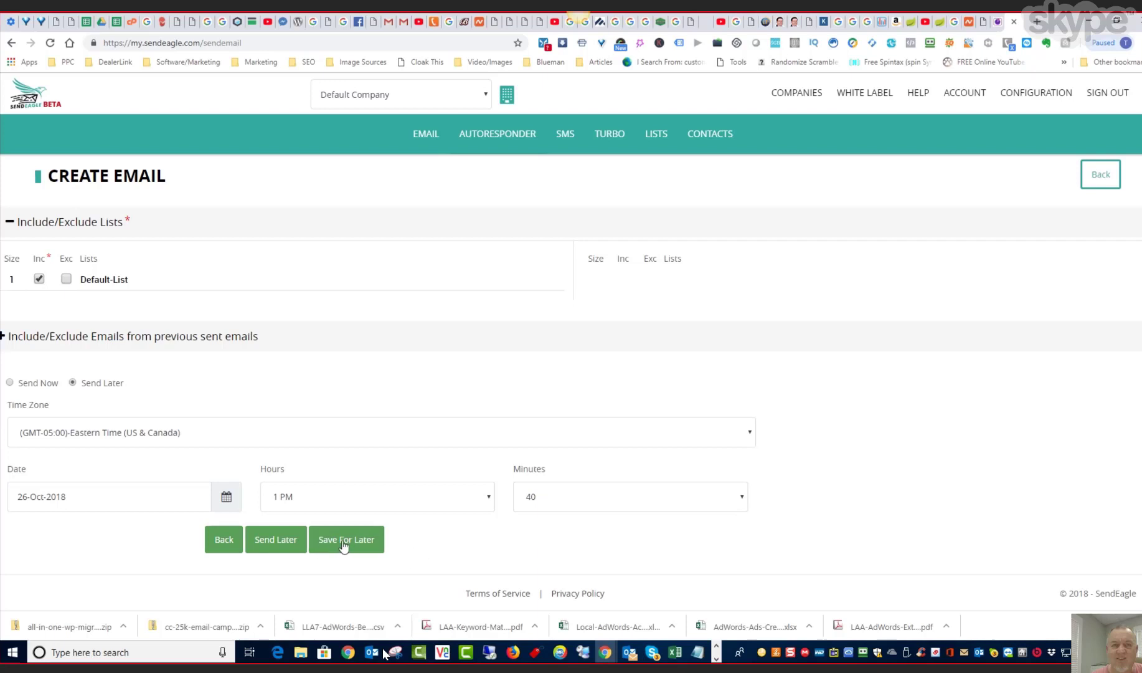
left_click(272, 540)
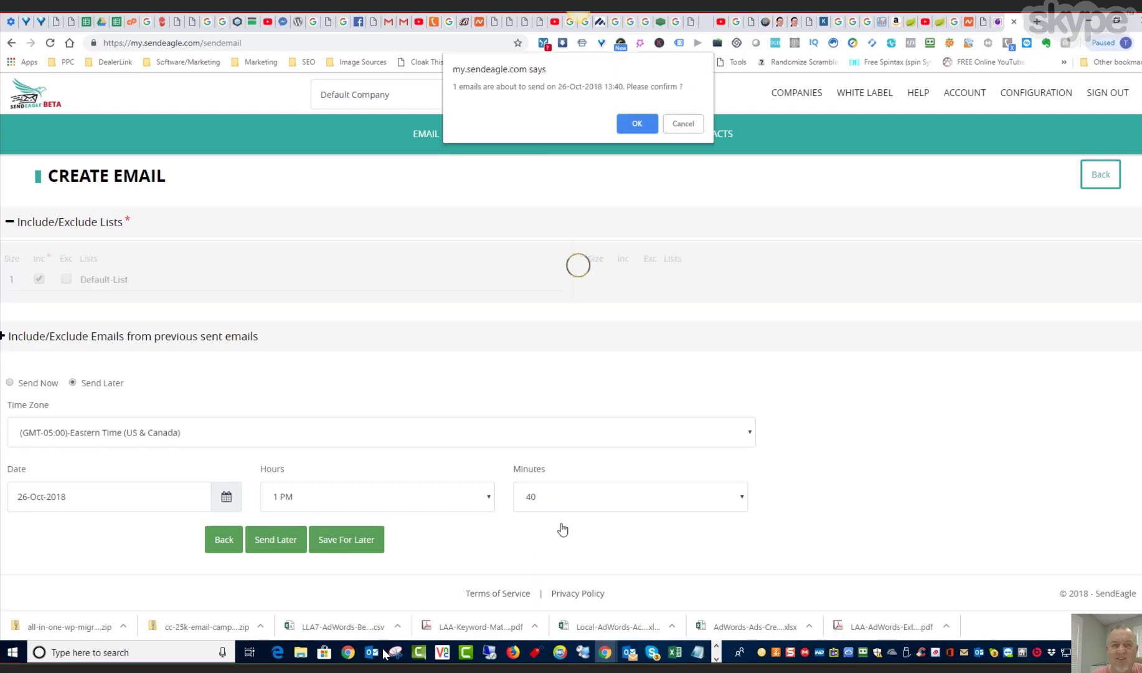
left_click(639, 123)
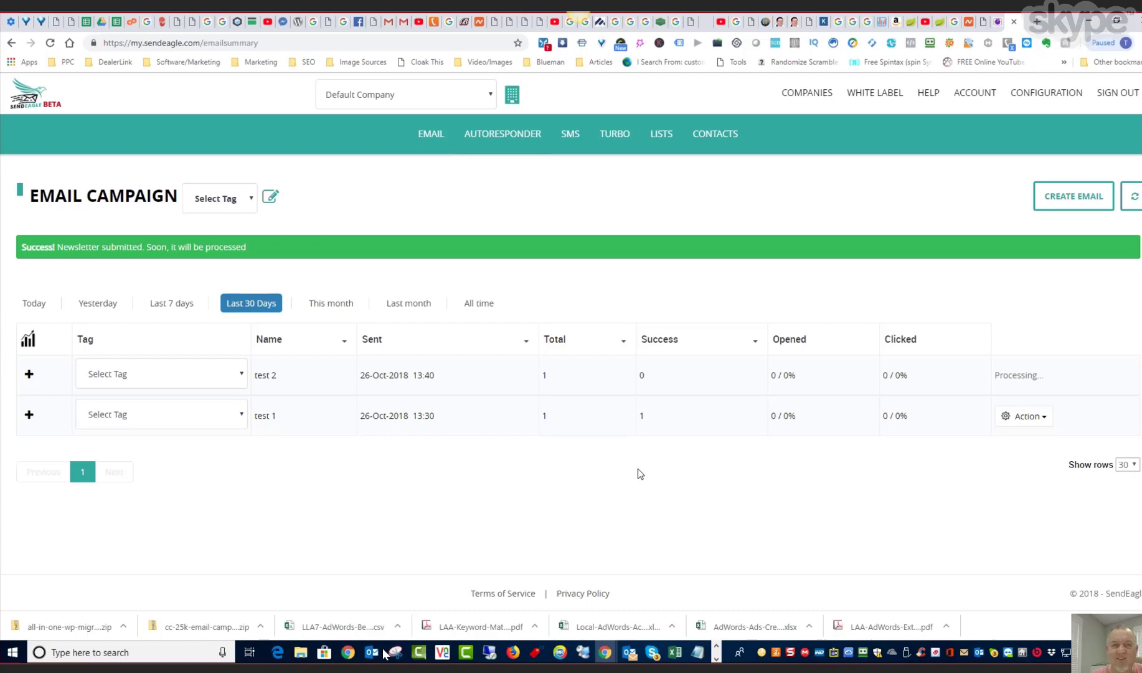
- Create a campaign tag named "roofer" in the tag management of the email campaigns
left_click(250, 200)
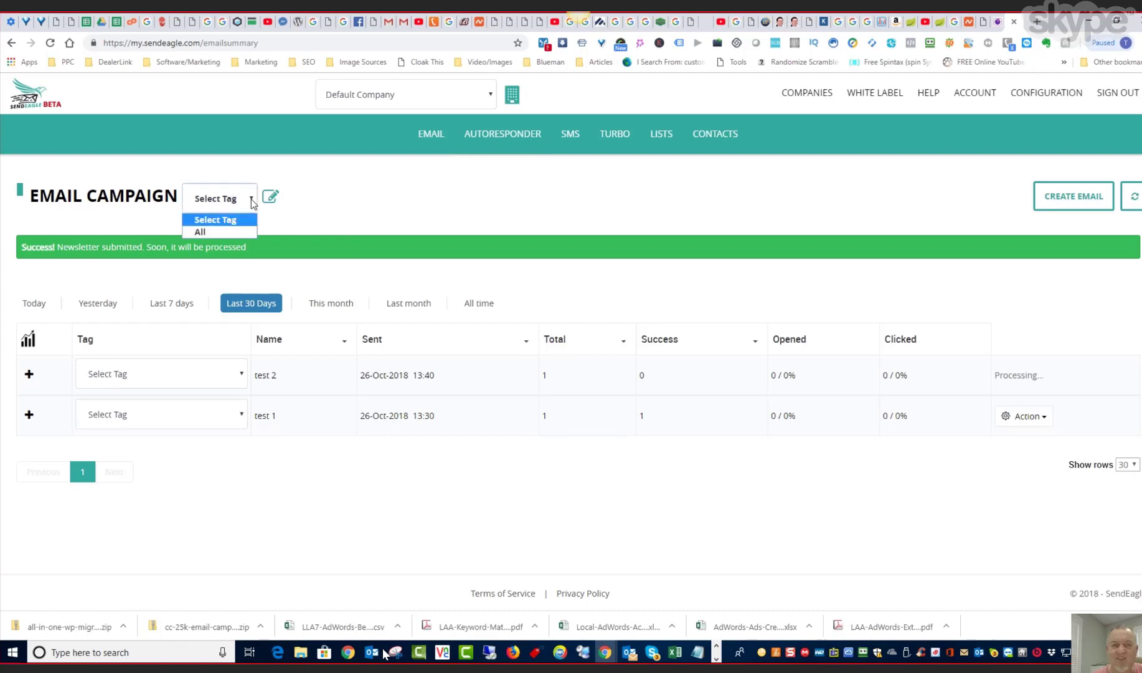
left_click(250, 200)
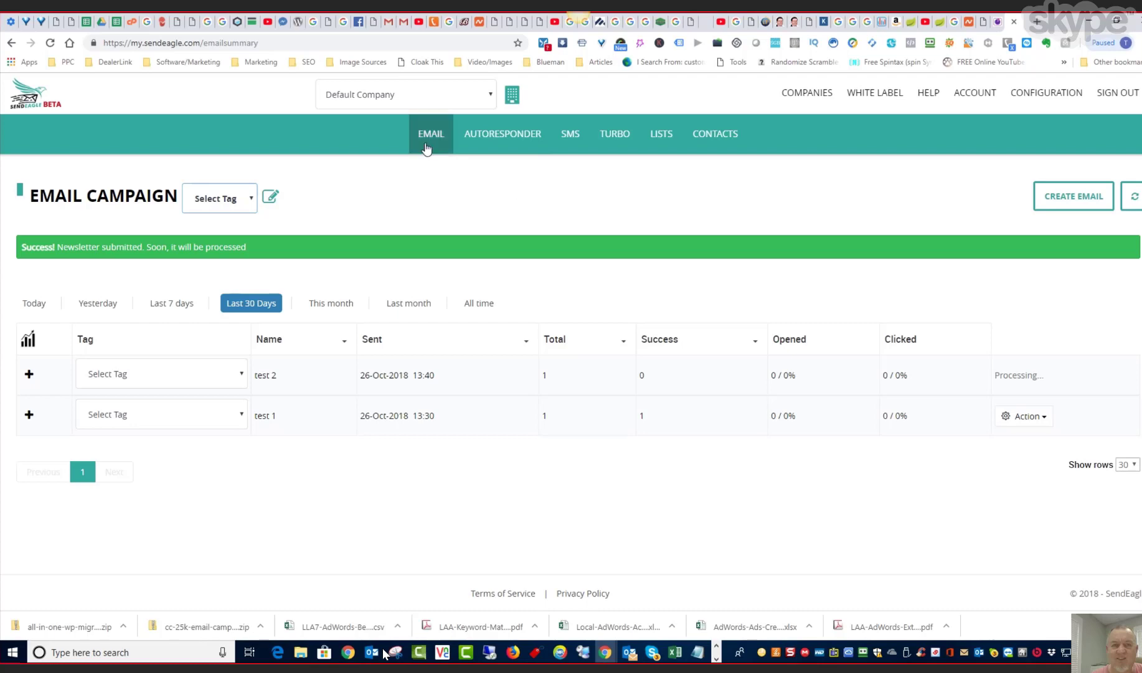
left_click(271, 198)
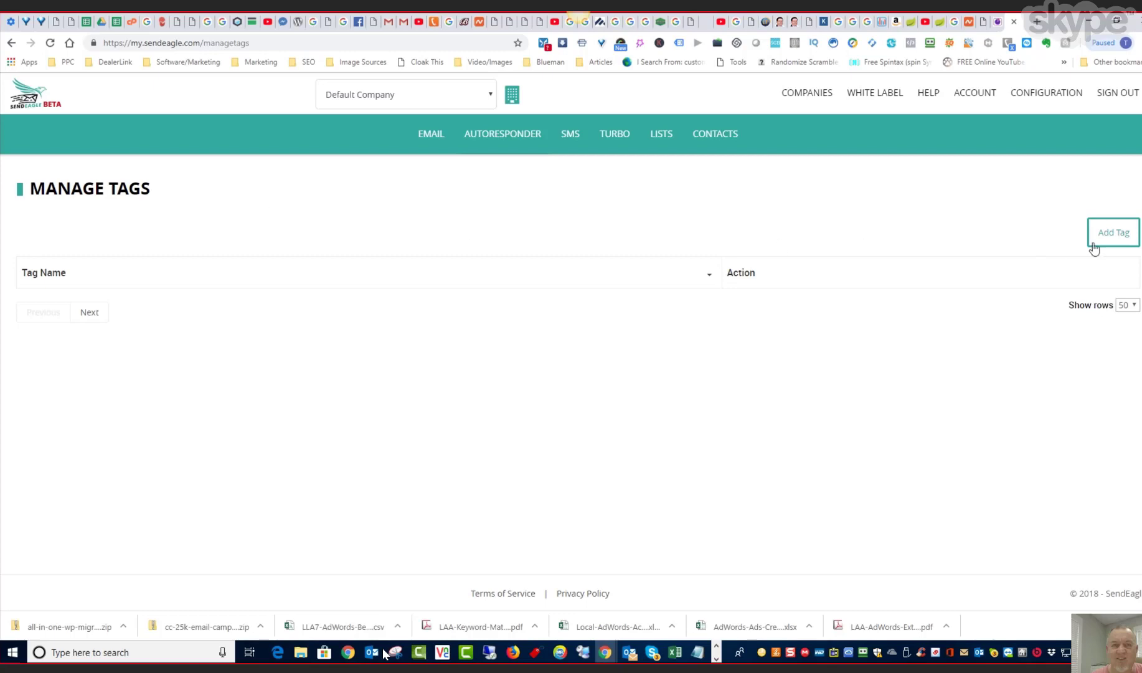
left_click(1113, 237)
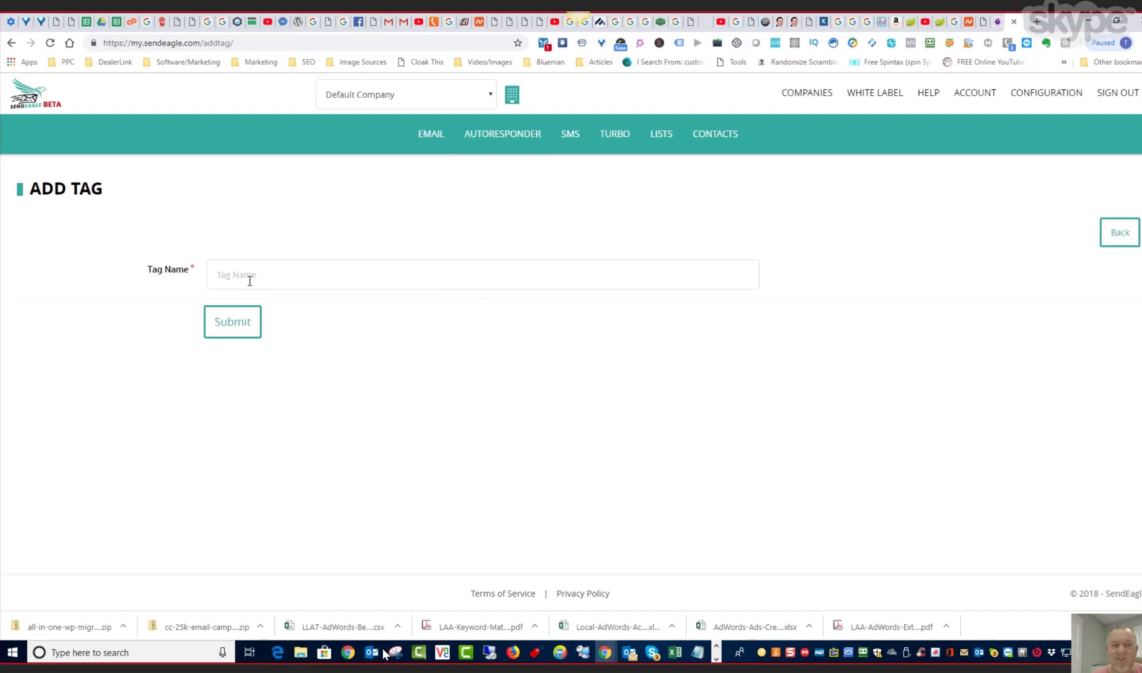
left_click(250, 281)
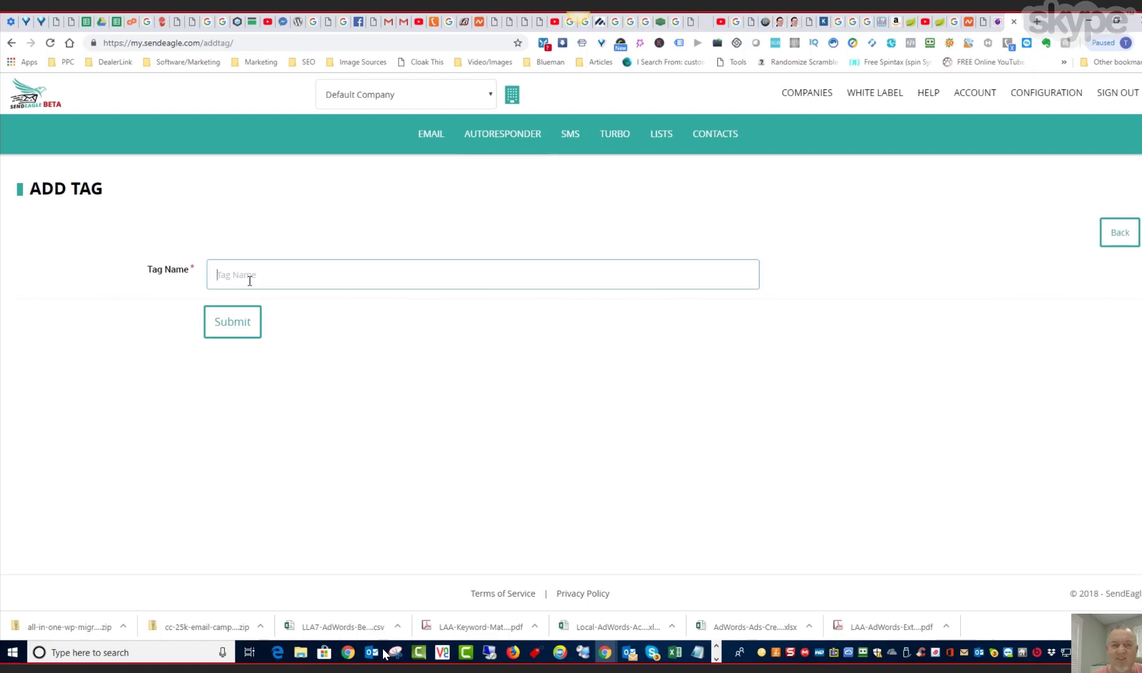
type("roofer")
left_click(247, 329)
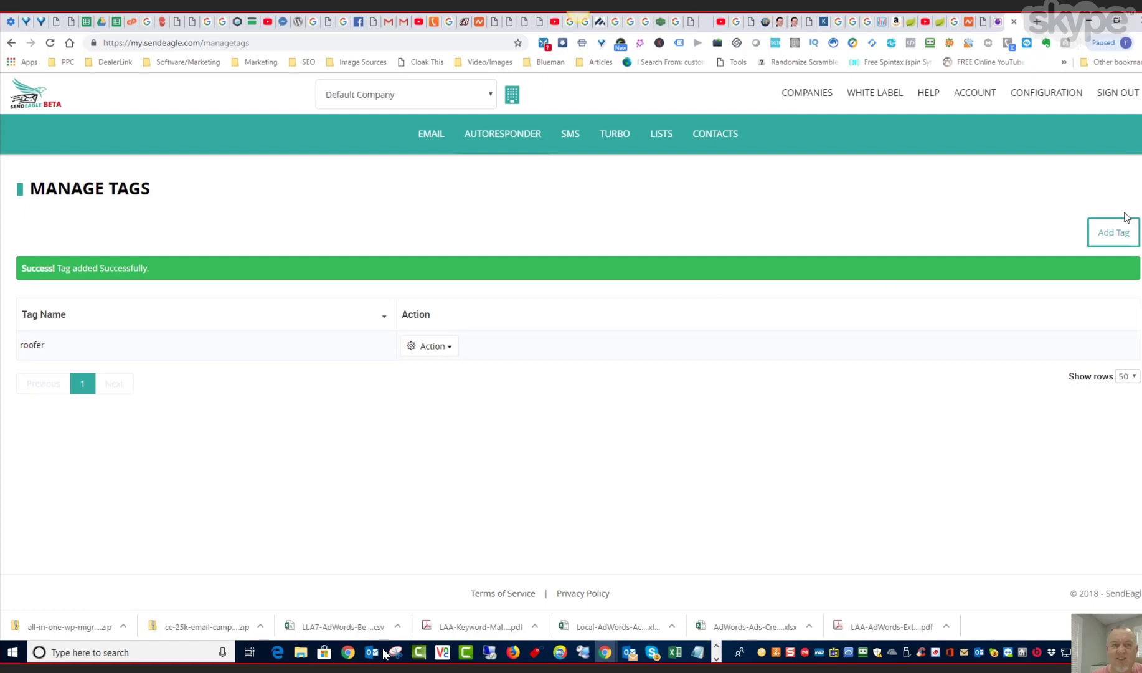
- Add another campaign tag named "water damage"
left_click(1105, 239)
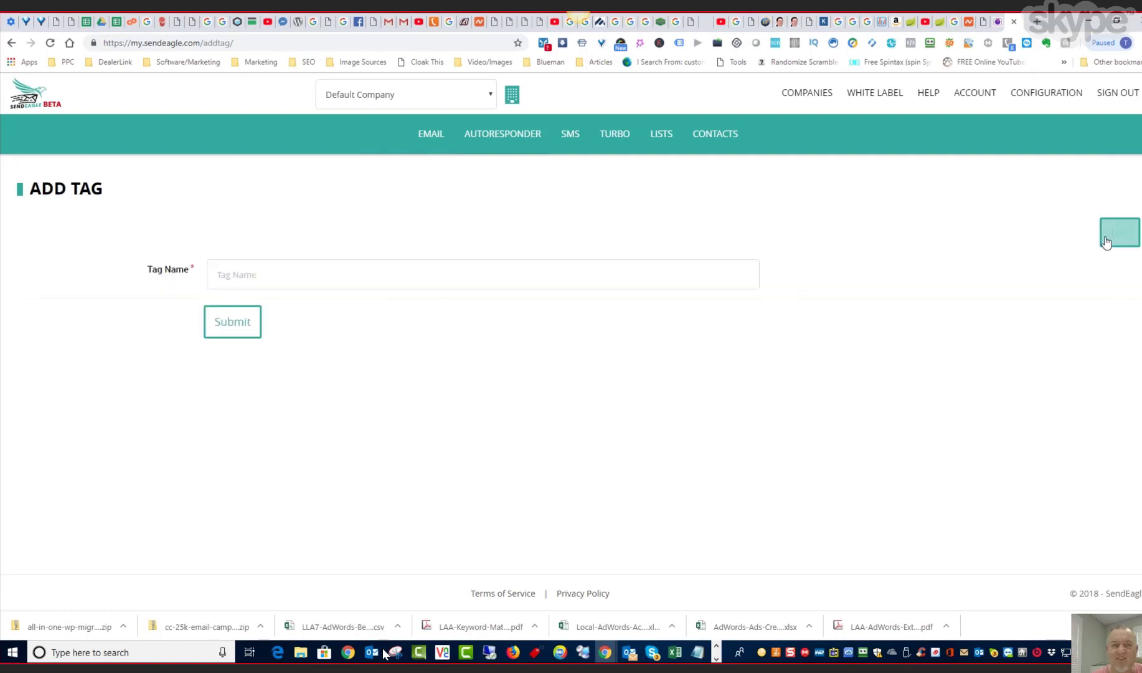
left_click(219, 279)
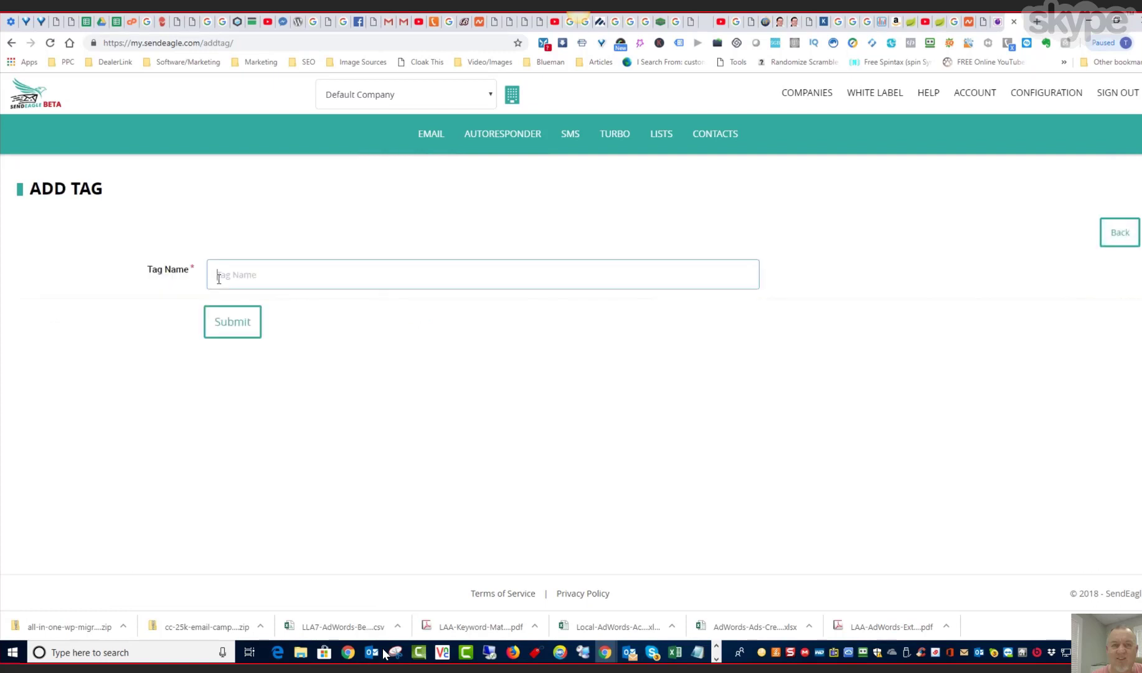
type("water damage")
left_click(234, 329)
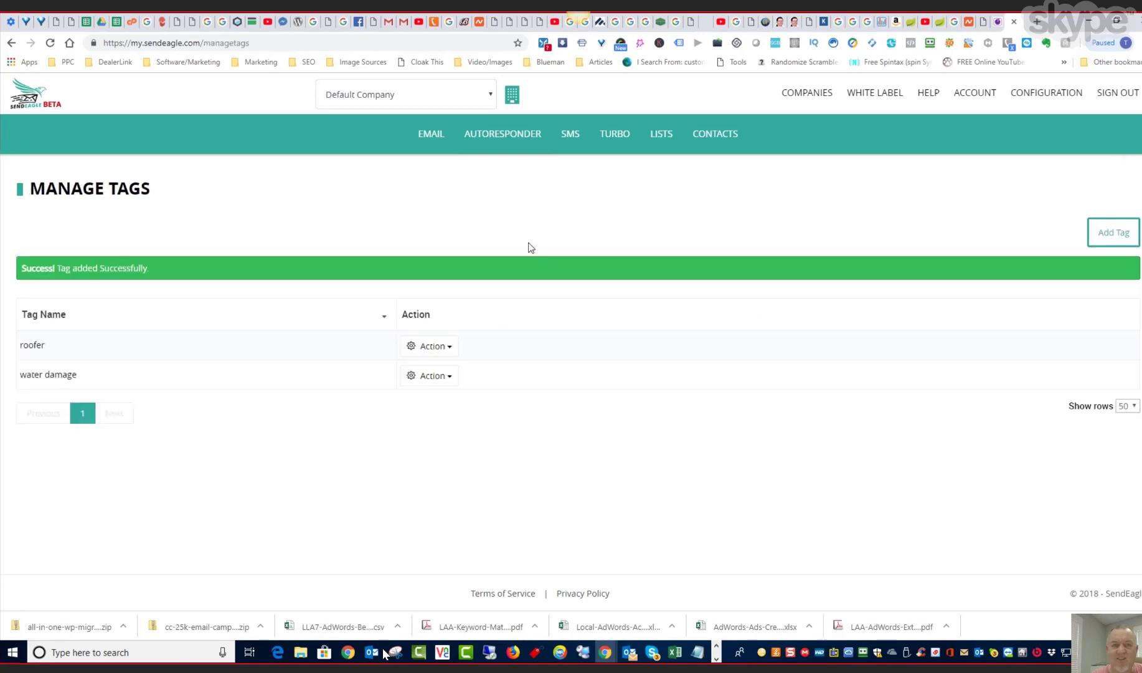
- Assign the roofer tag to the test 2 campaign in the email dashboard
left_click(438, 141)
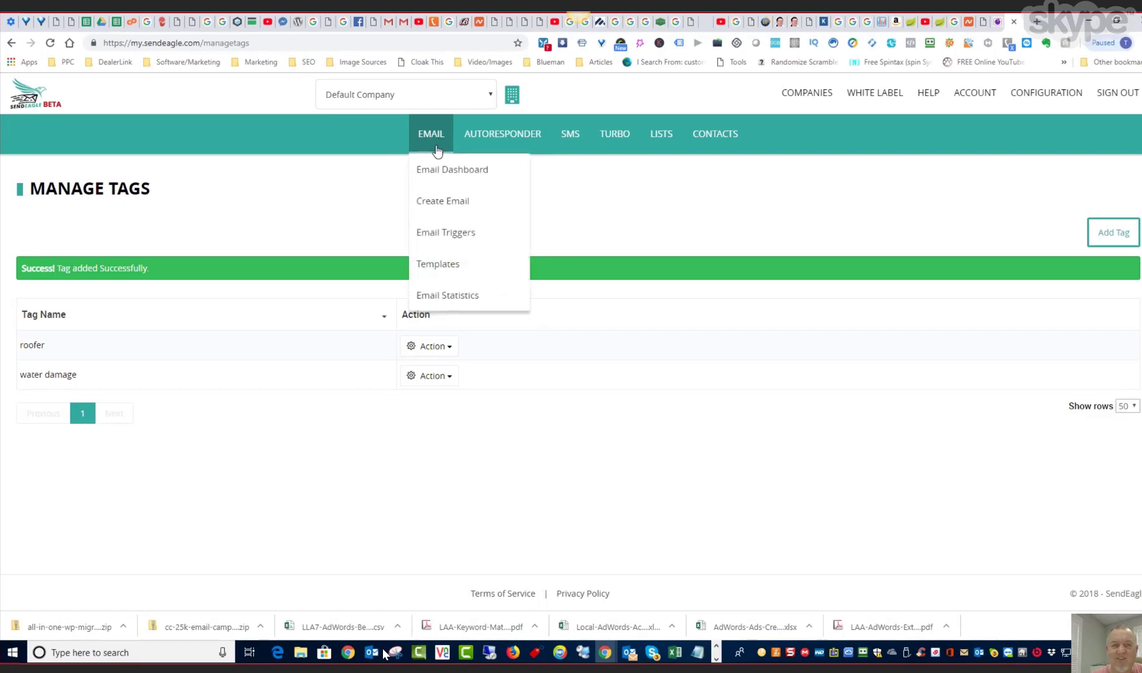
left_click(434, 169)
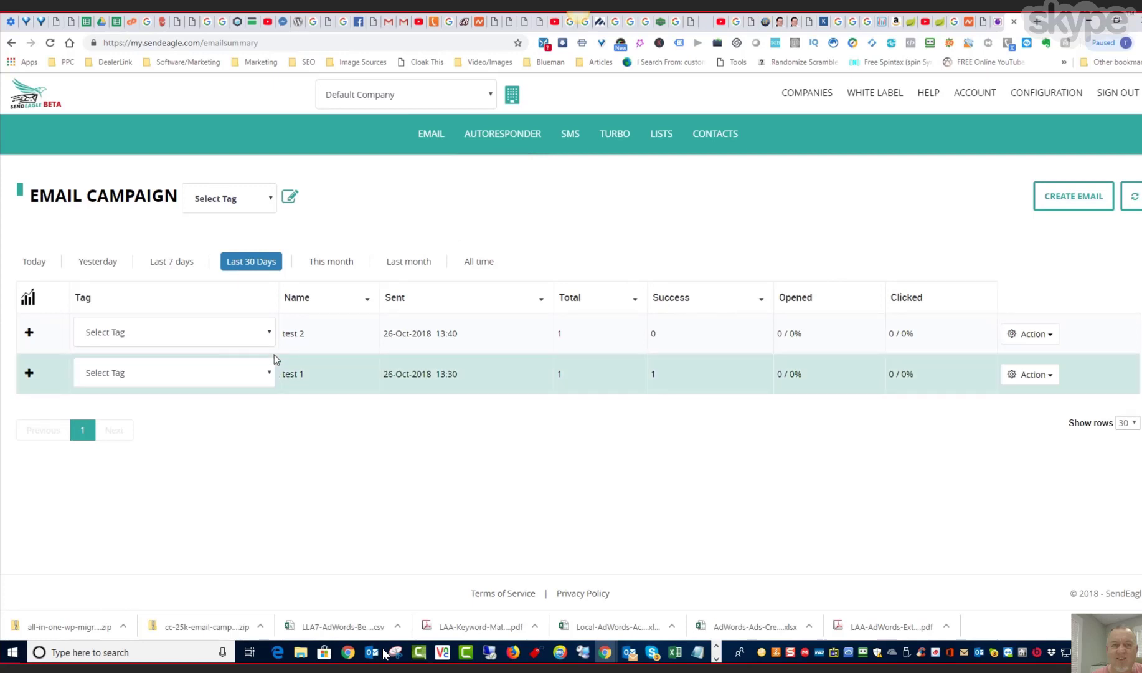
left_click(272, 332)
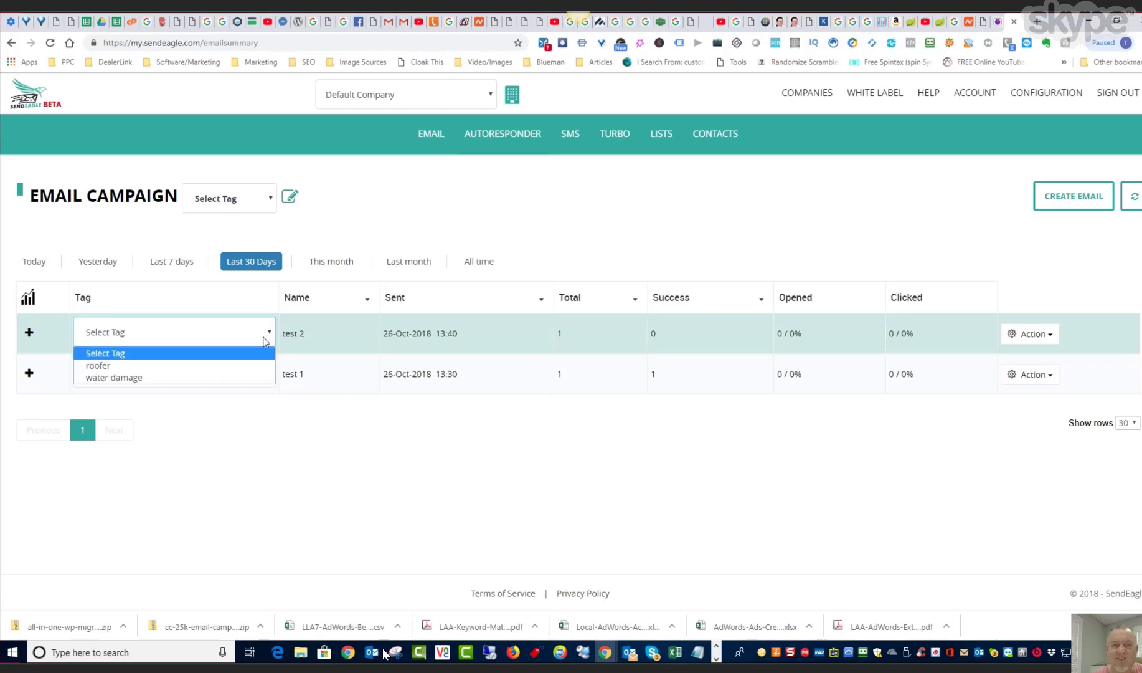
left_click(251, 367)
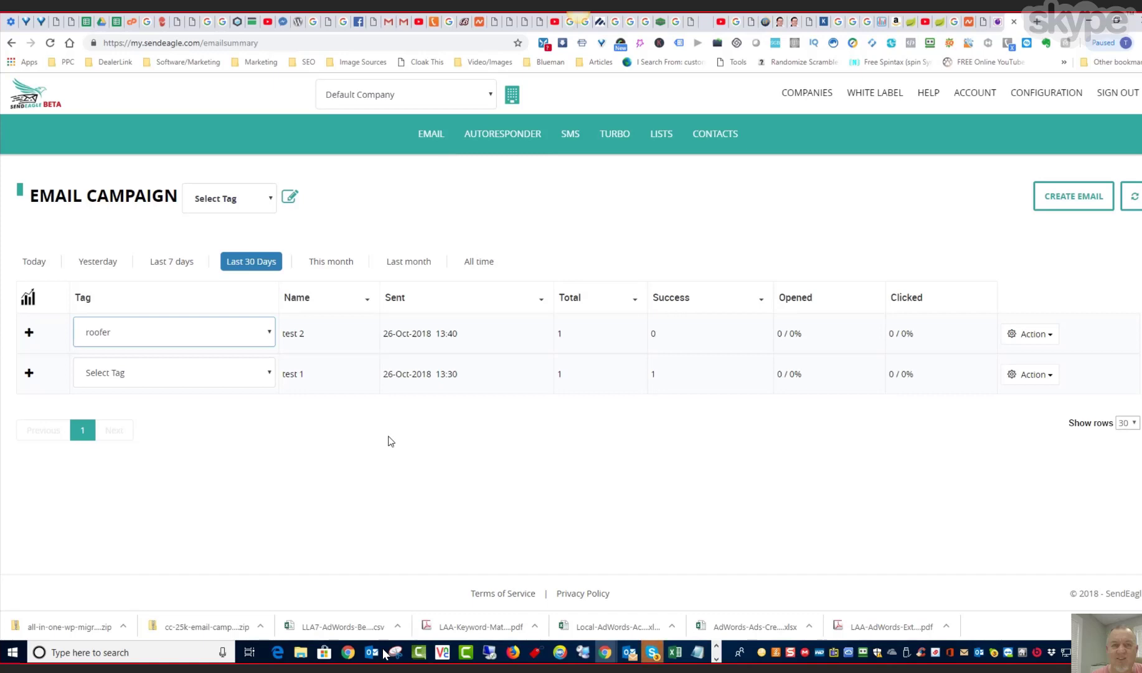
- Filter the email campaigns by the roofer tag, and switch the filter to All
left_click(273, 201)
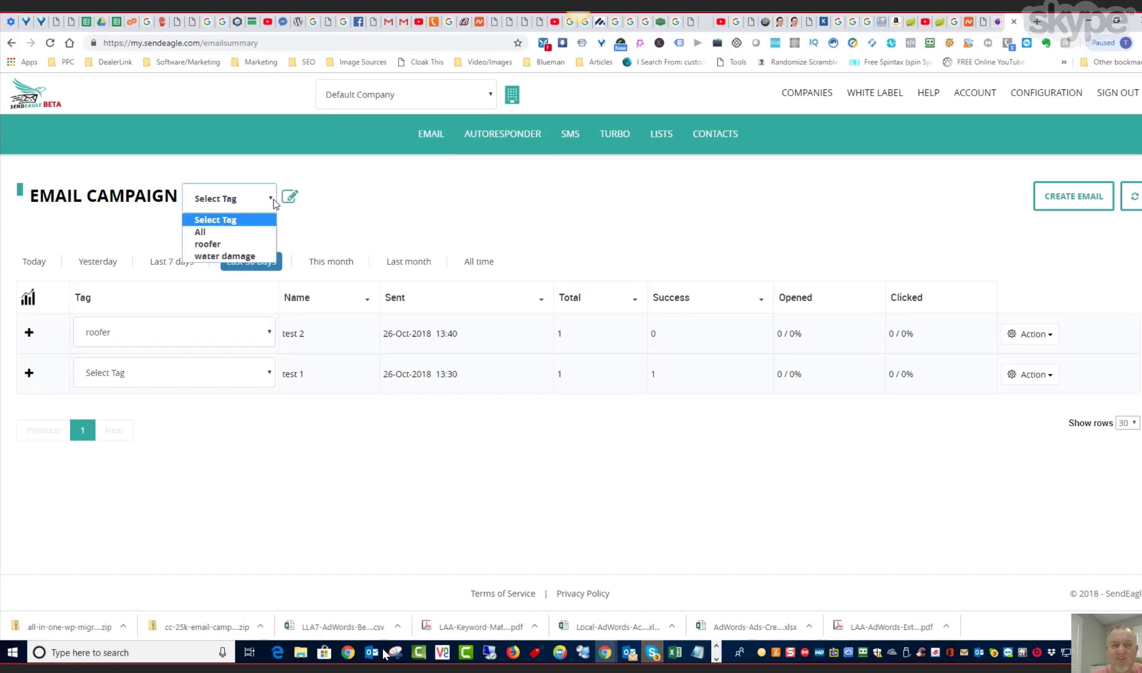
left_click(245, 245)
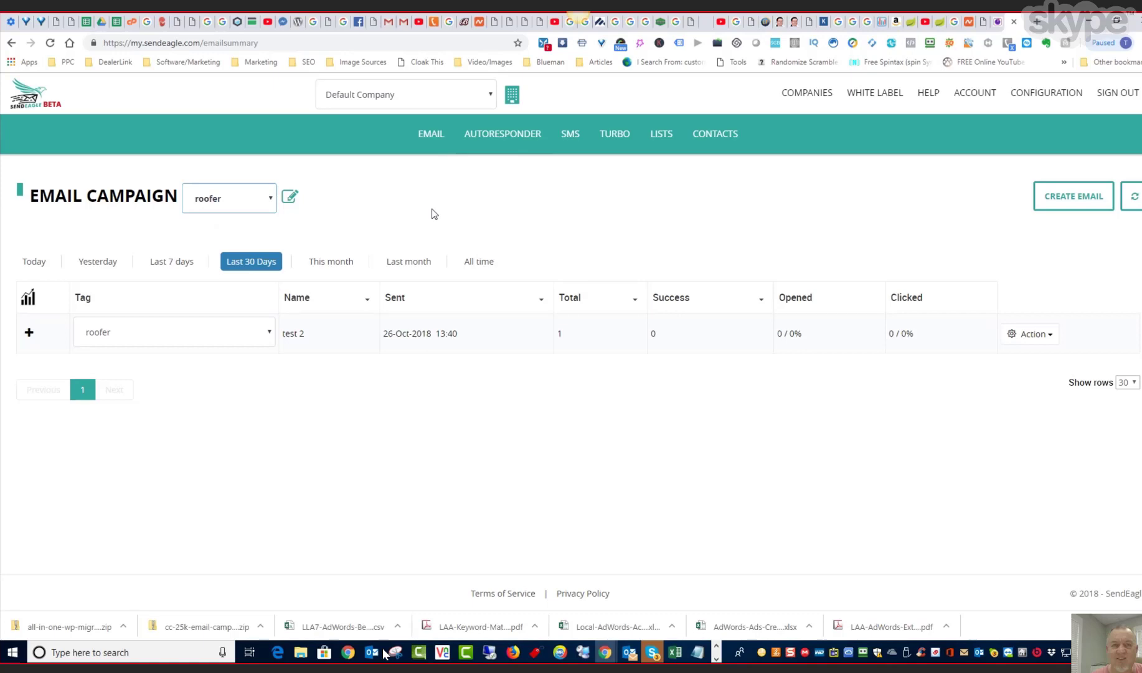
left_click(272, 200)
left_click(248, 229)
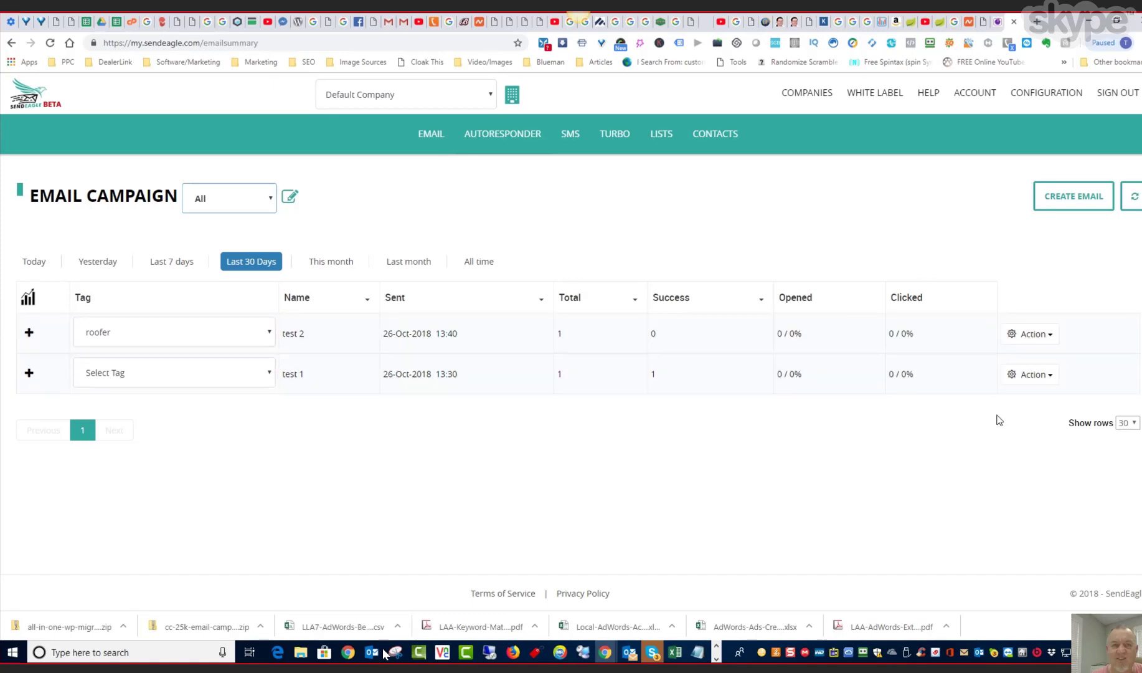
- Look over the actions offered for the test 2 campaign
left_click(1047, 334)
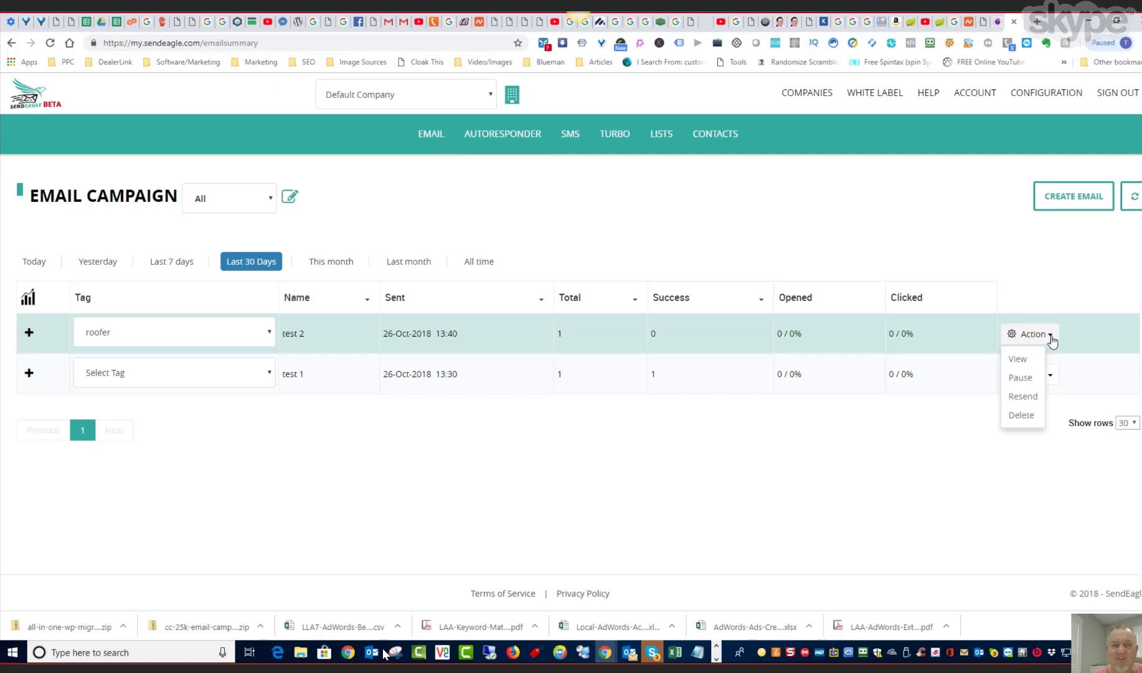
left_click(1085, 310)
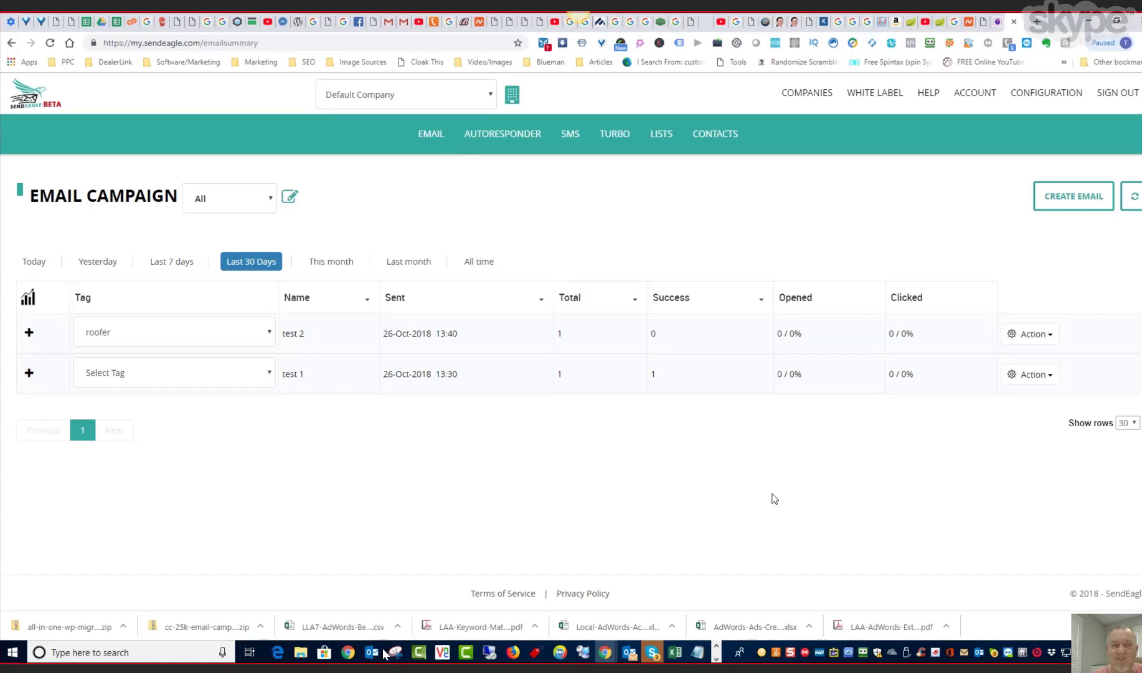
- Start a new email autoresponder campaign named "auto 1" and include Default-List in it
left_click(499, 133)
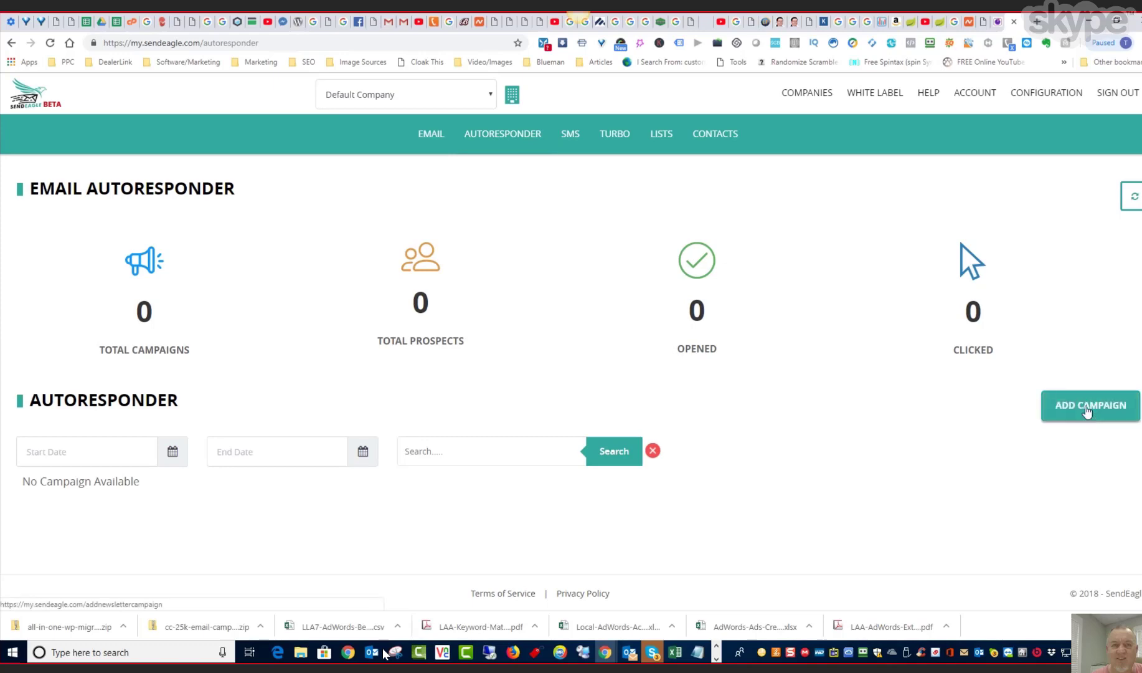
left_click(1088, 411)
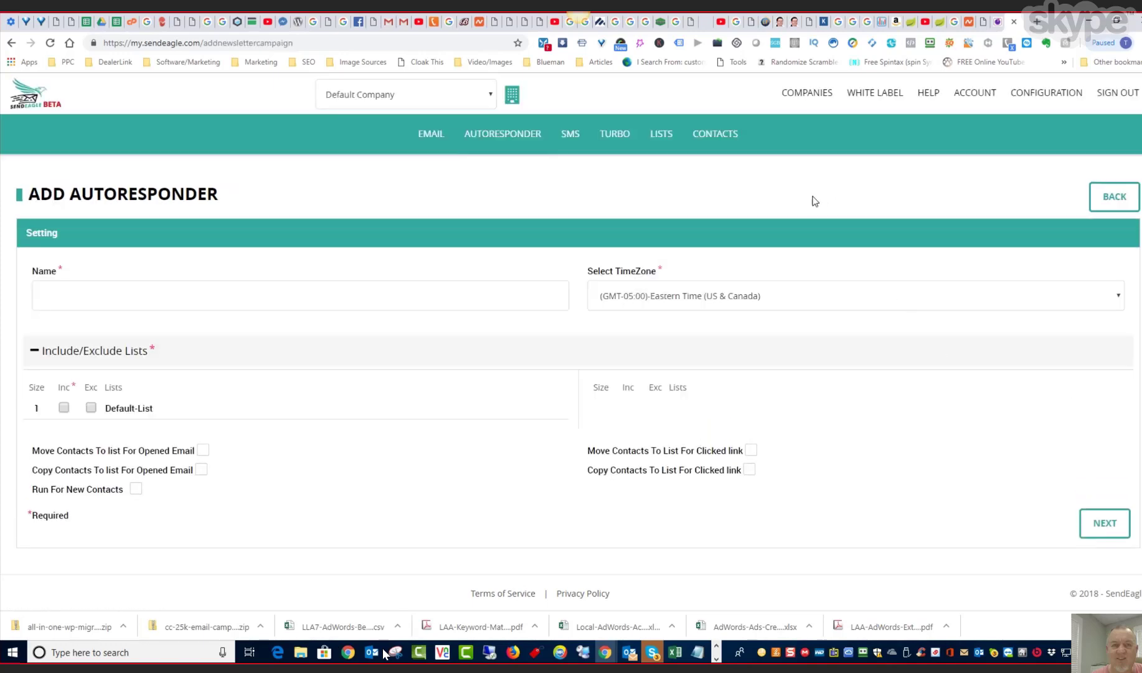
left_click(118, 302)
type("auto 1")
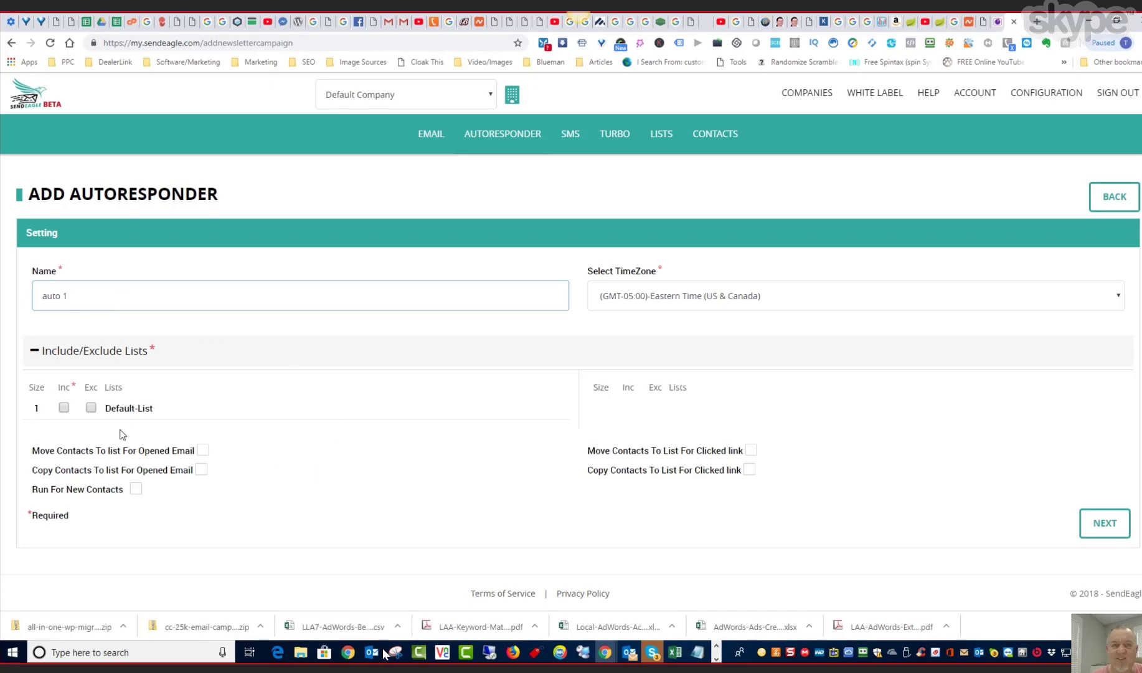
left_click(64, 408)
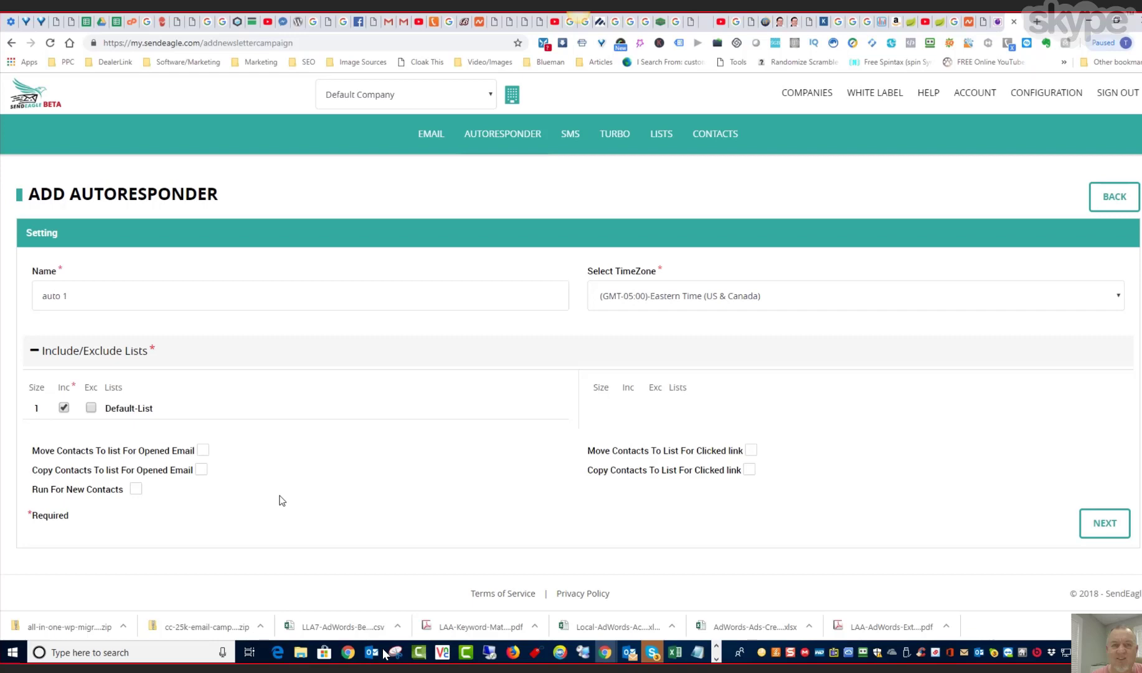
- Save the autoresponder settings and choose to build its followups from scratch instead of using a template
left_click(1089, 528)
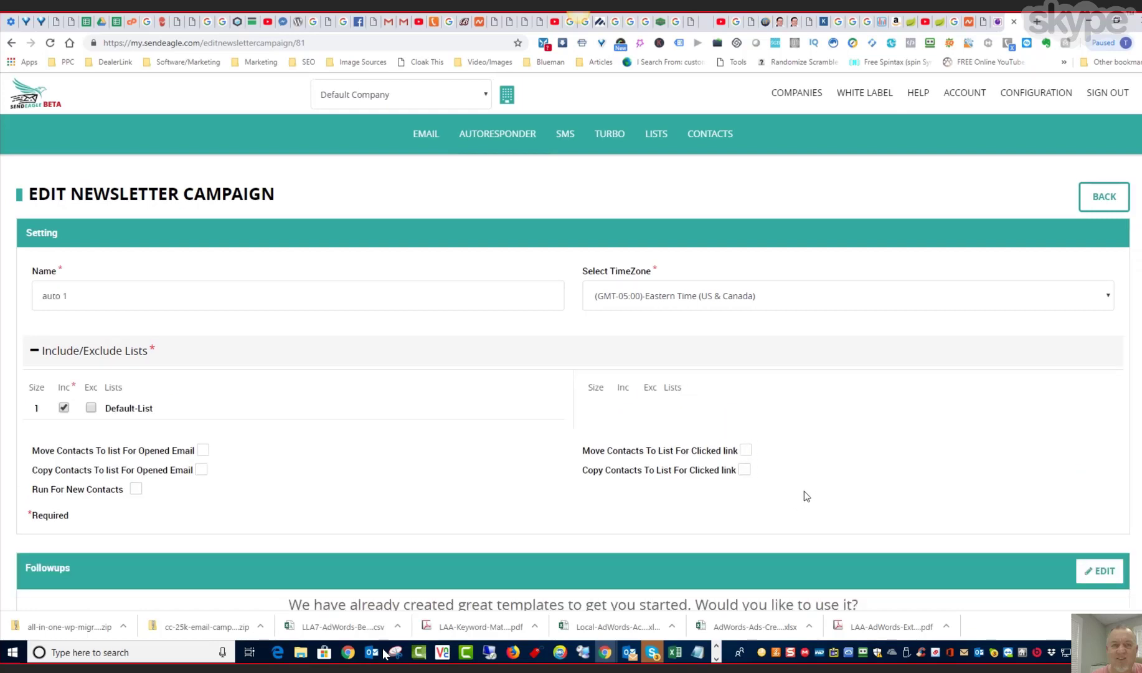
scroll(804, 492, "down", 1)
scroll(804, 491, "down", 1)
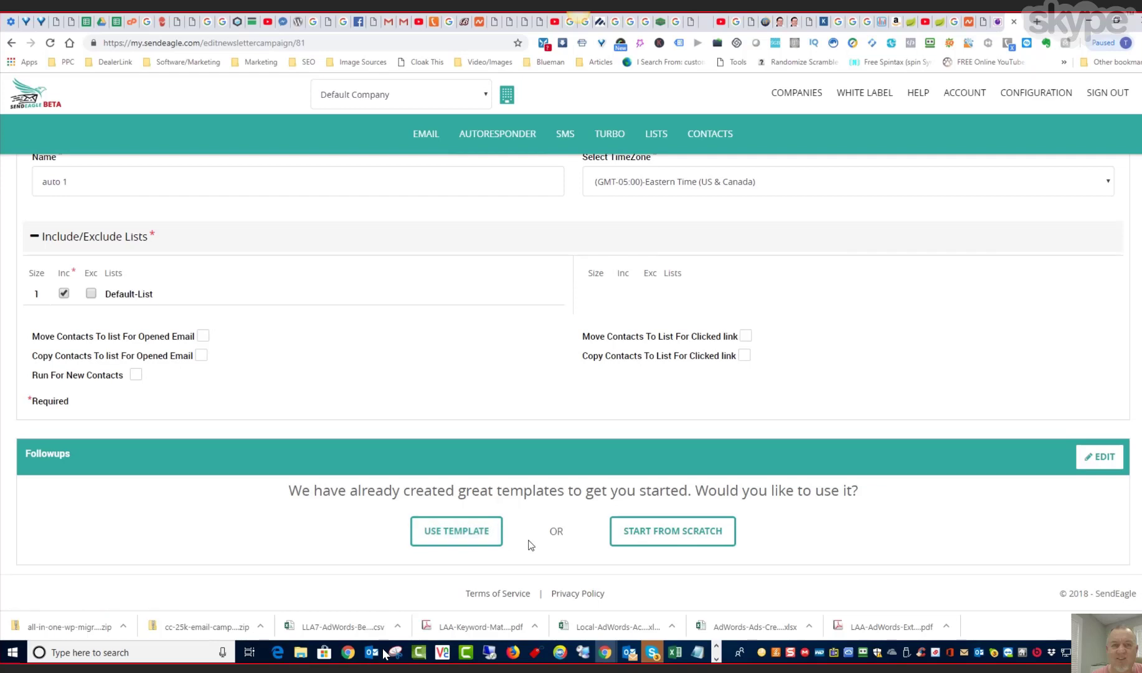
left_click(669, 532)
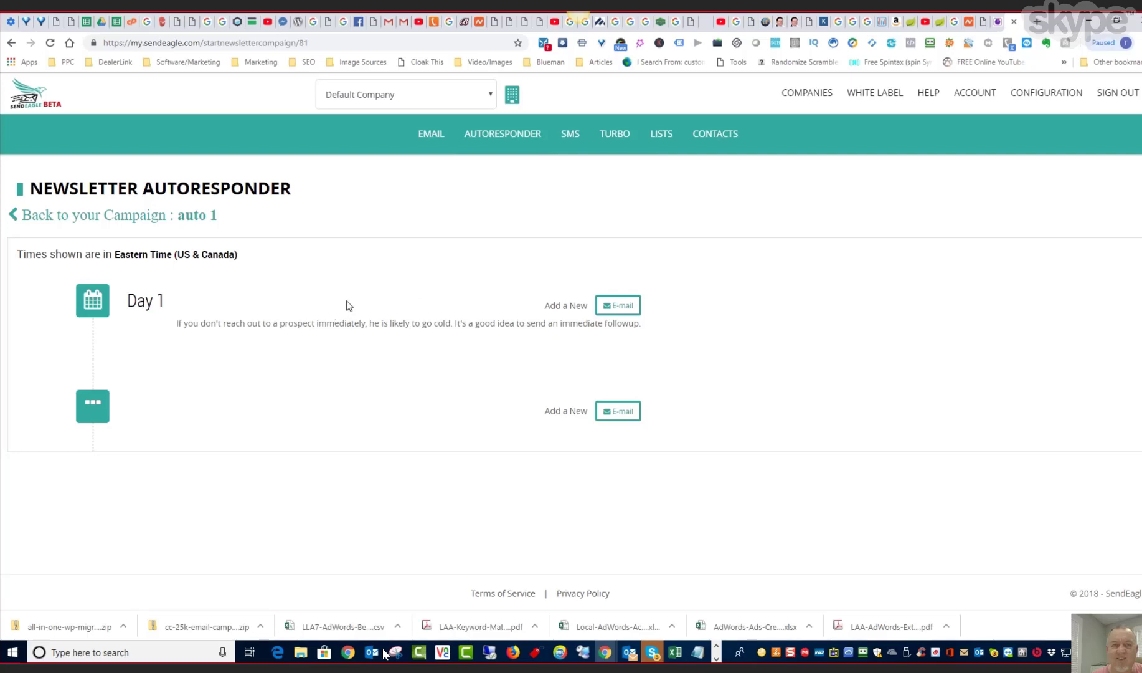
- Add an email followup to Day 1 with a subject line welcoming readers to the sender's Hot List, using the sender's first name
left_click(612, 308)
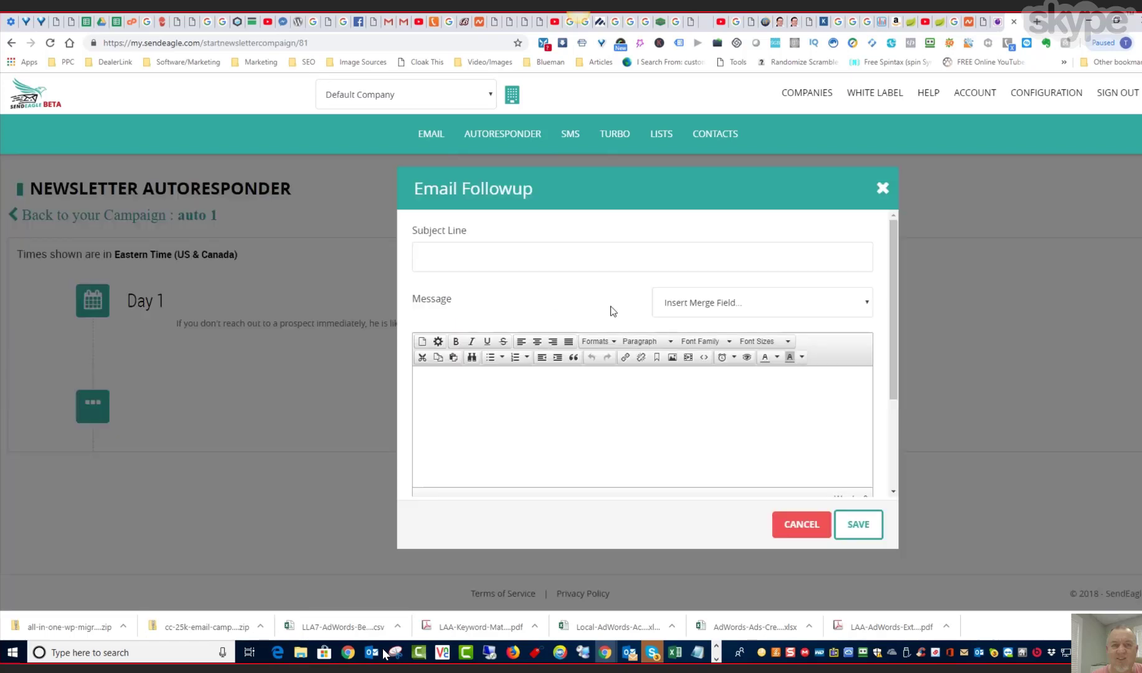
left_click(466, 261)
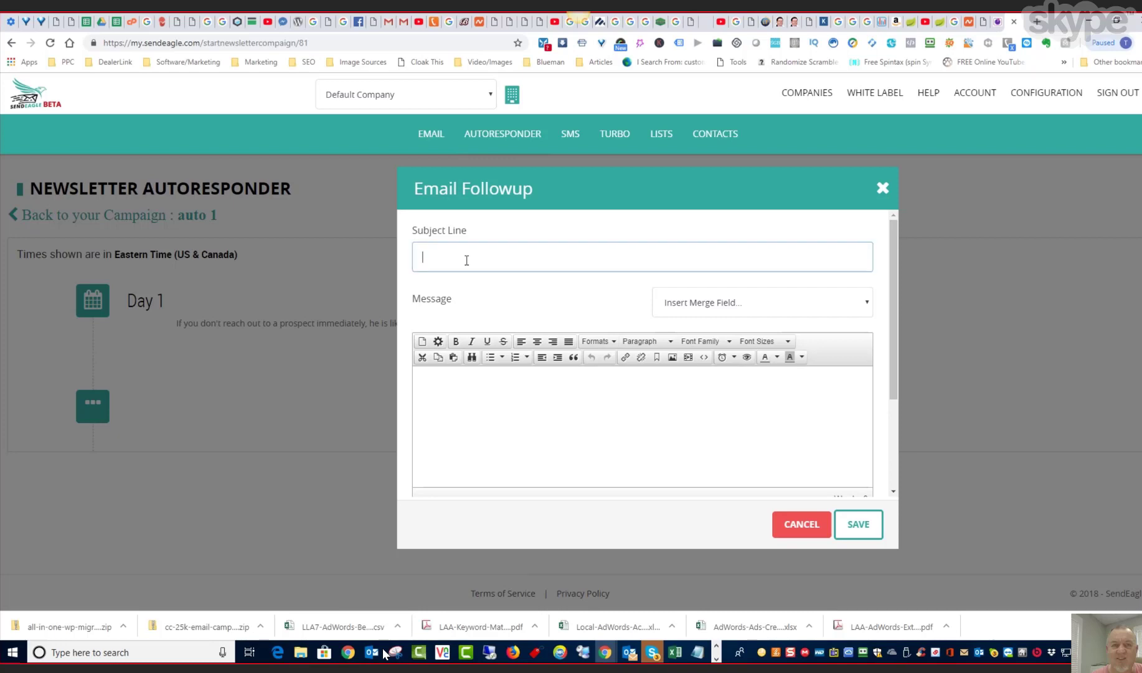
type("Welcome to Jack")
key("BackSpace")
key("BackSpace")
key("BackSpace")
key("BackSpace")
type("ack's Hot Llist")
key("BackSpace")
key("BackSpace")
key("BackSpace")
key("BackSpace")
type("isdt")
key("BackSpace")
key("BackSpace")
key("BackSpace")
type("st")
- Begin the message with "Hi this is" and the sender's first name, followed by "I'm very happy you subscribed to my list."
left_click(515, 403)
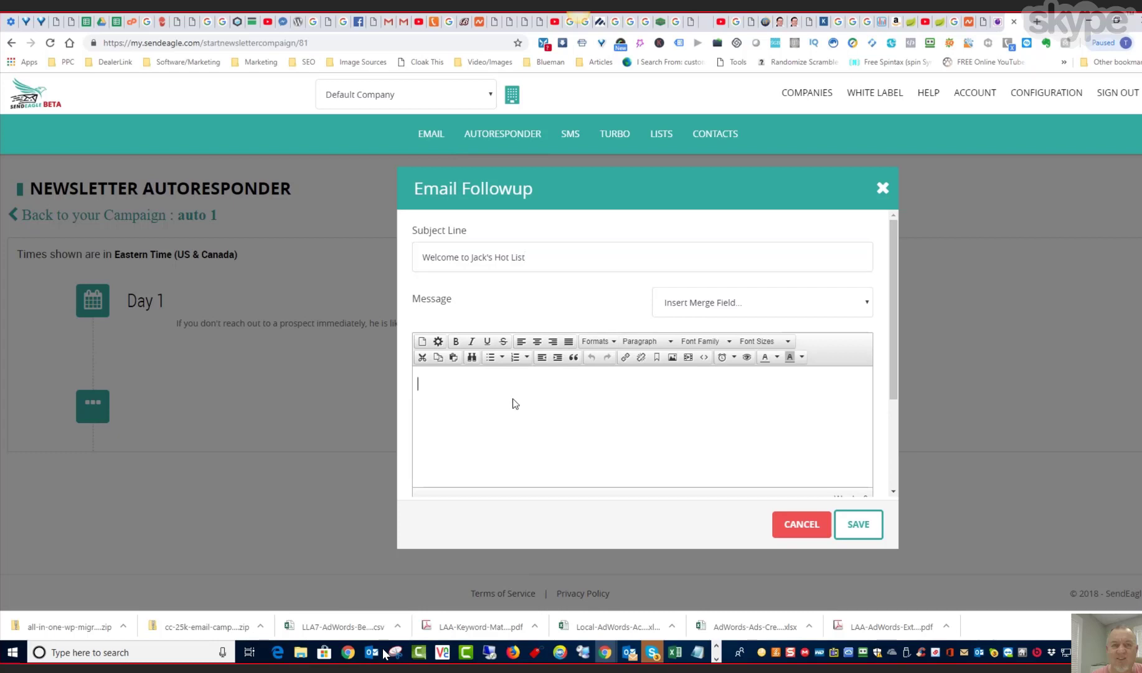
type("Jack's")
key("BackSpace")
key("BackSpace")
key("BackSpace")
key("BackSpace")
key("BackSpace")
type("Hi this is Jack. I'mv")
key("BackSpace")
key("BackSpace")
type("very hapy")
key("BackSpace")
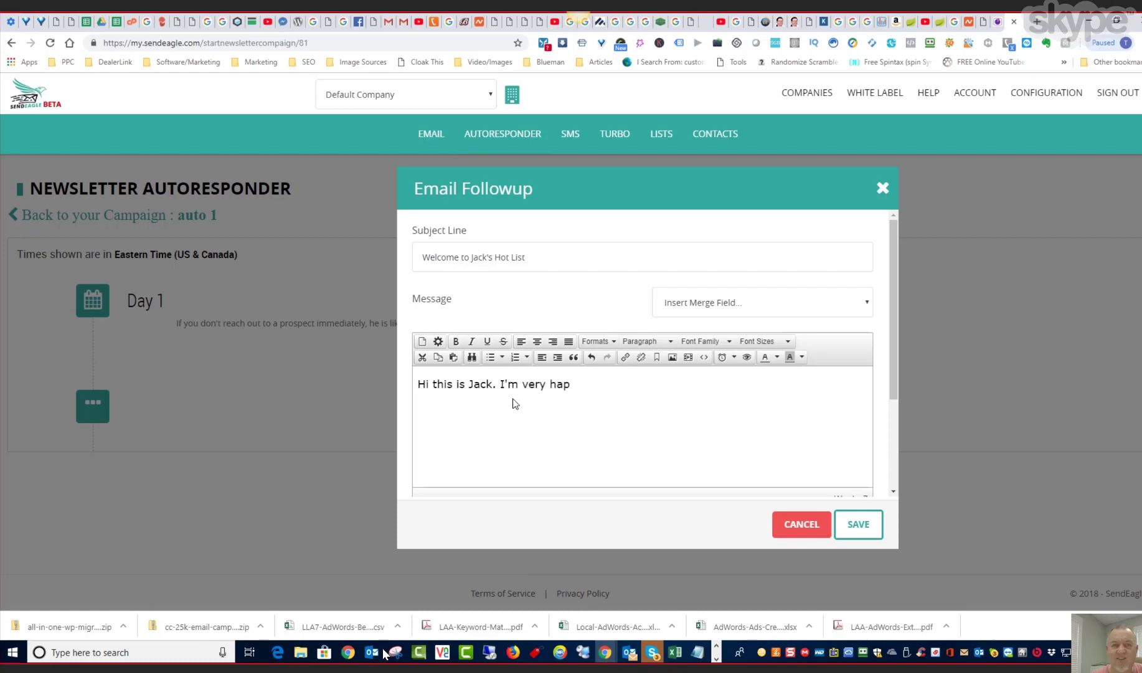
type("py you subscribed to me li")
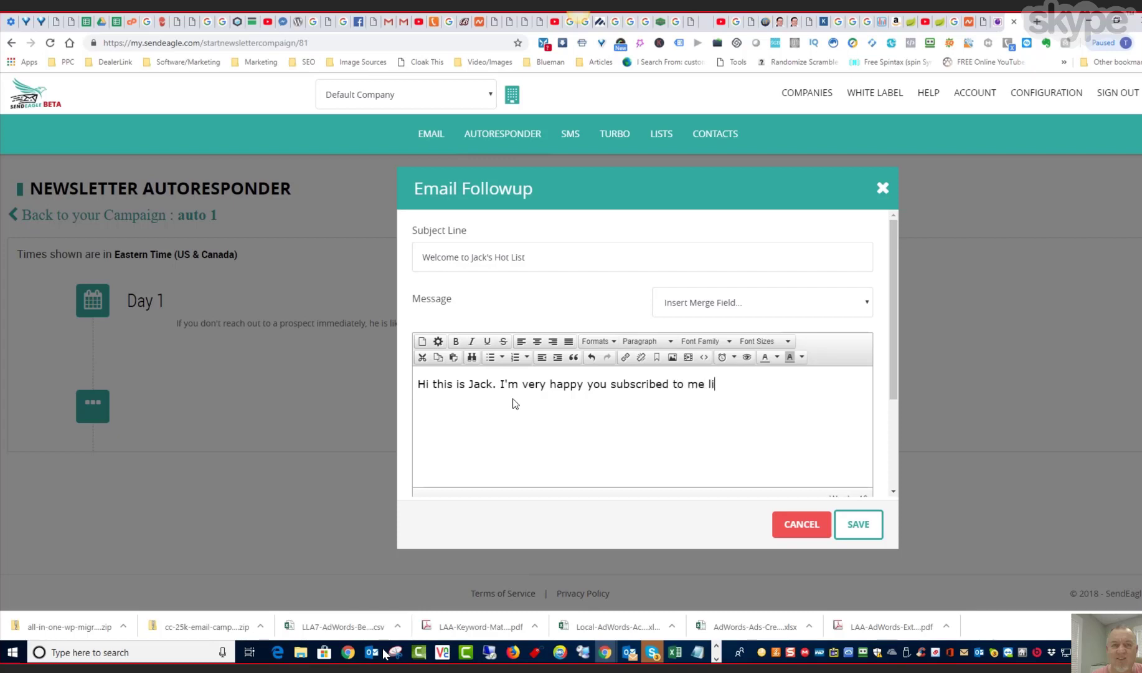
key("BackSpace")
key("BackSpace")
key("BackSpace")
key("BackSpace")
type("y list. In the next coupld fo")
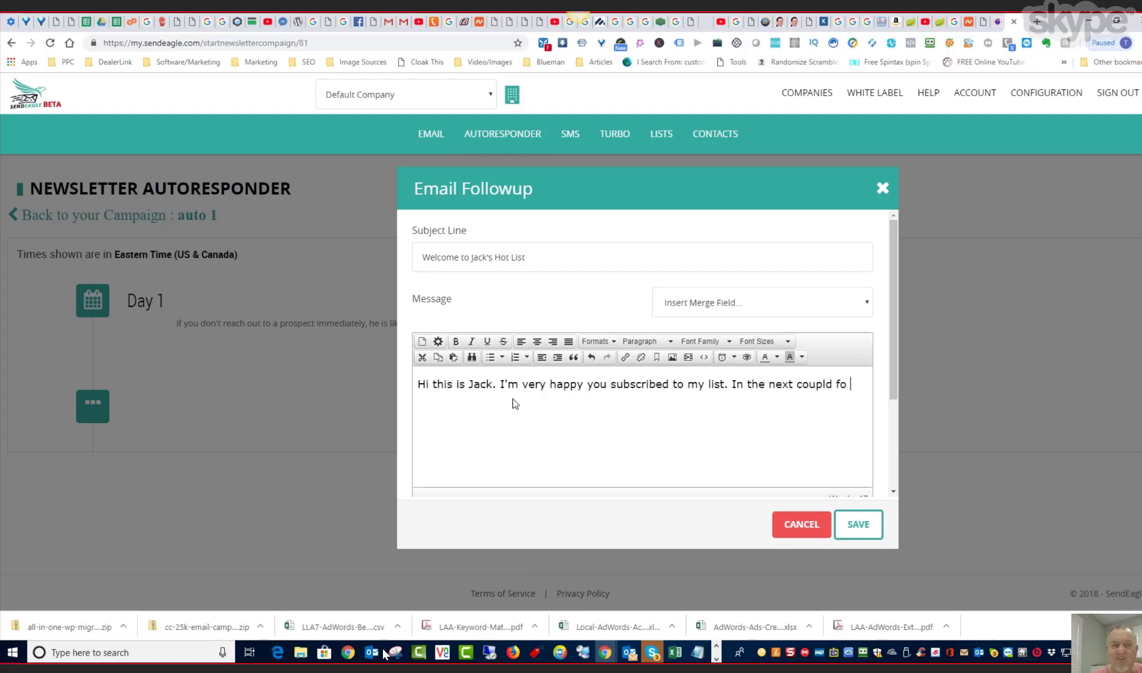
- Continue the message with "In the next couple days you will received some emails that contain a lot of value for you."
key("BackSpace")
key("BackSpace")
key("BackSpace")
key("BackSpace")
type("d of")
key("BackSpace")
type("e days you will received")
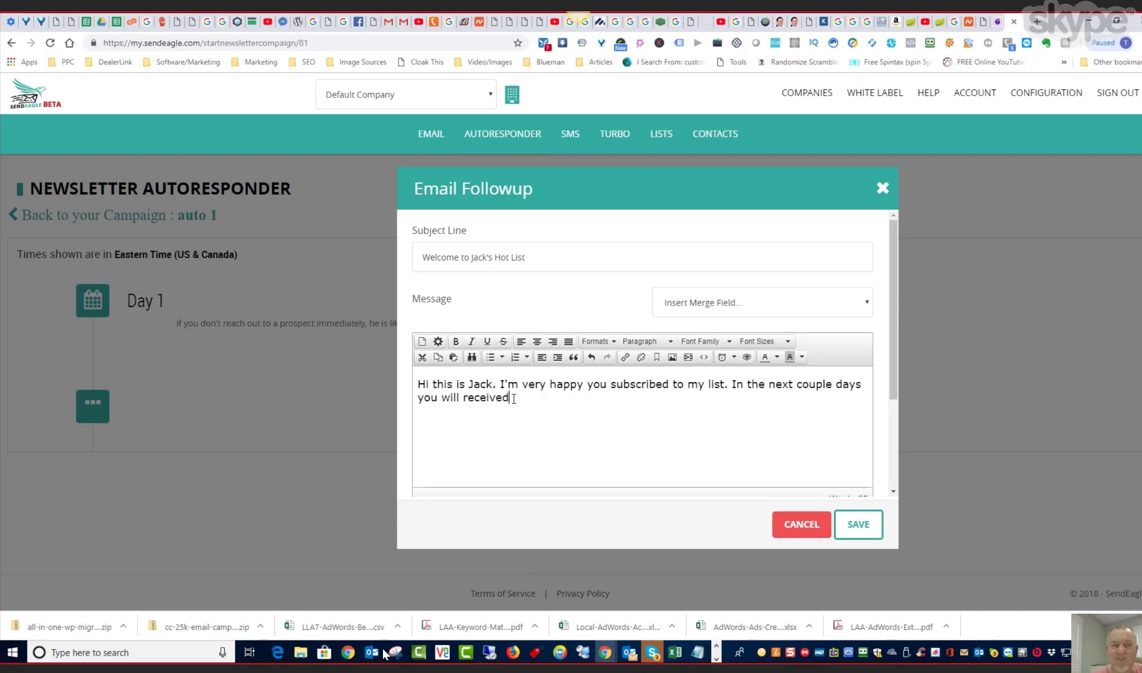
type(" some emails that contain a ")
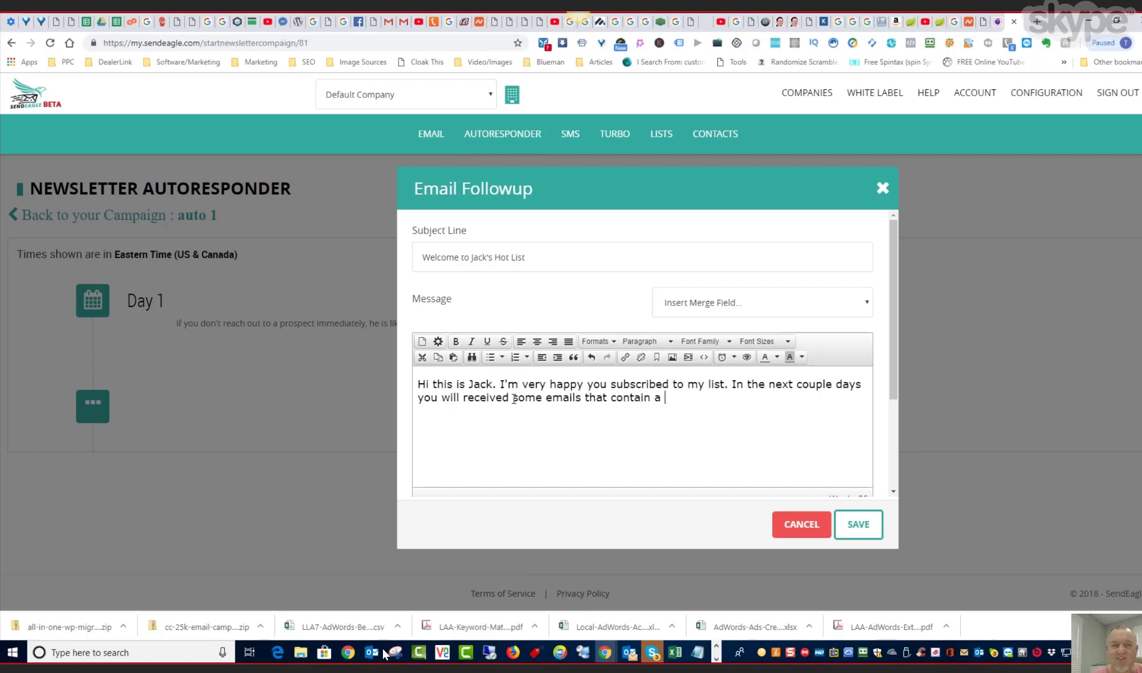
type("lot of value for you.")
- Close the message with "Thanks", the sender's first name and "Your Marketing Expert" on separate lines
key("Return")
type("Thanks")
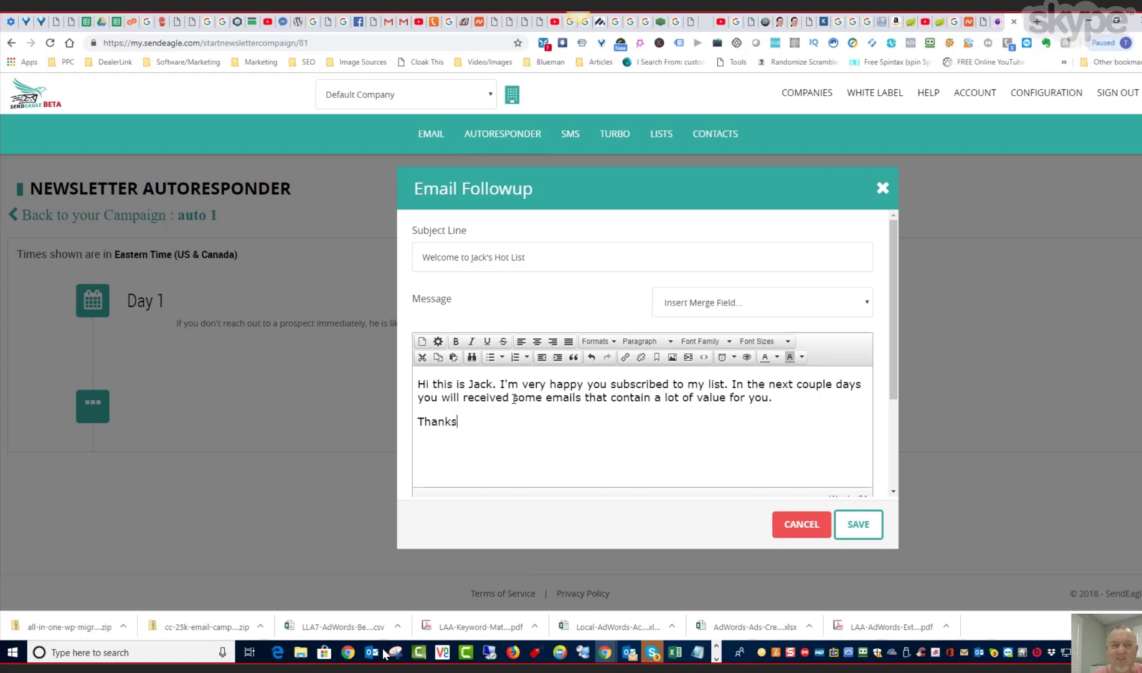
key("shift+Return")
type("ah")
key("BackSpace")
key("BackSpace")
type("Jack")
key("BackSpace")
key("BackSpace")
type("ck")
type("Your m")
key("BackSpace")
type("Marketing ")
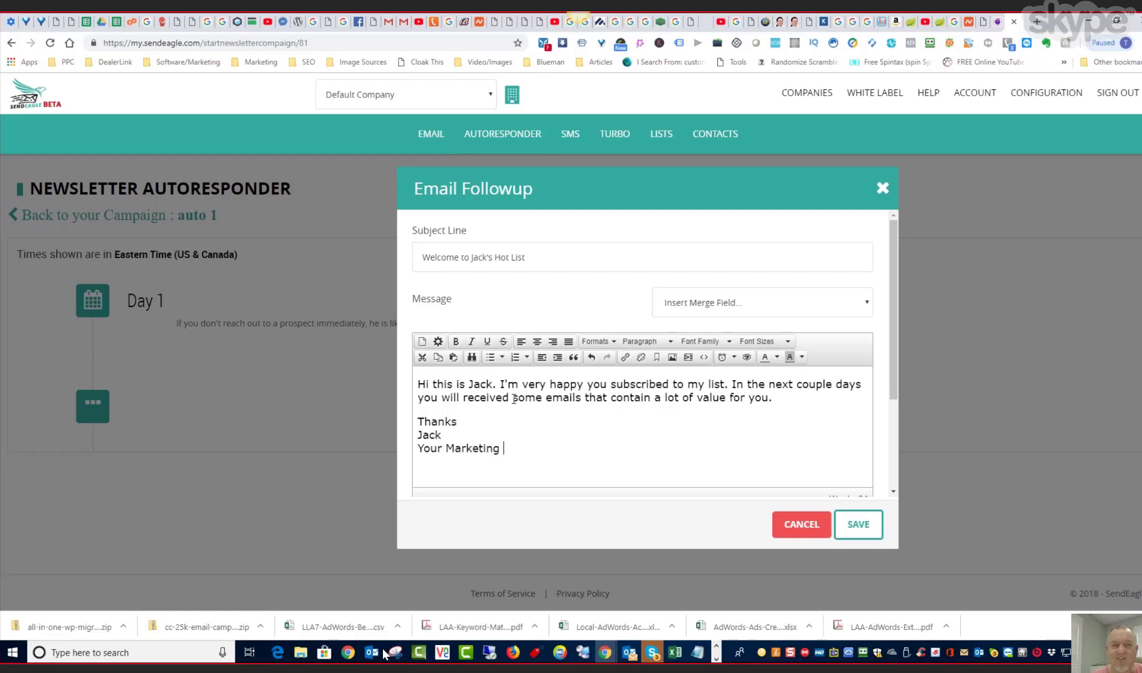
type("Expert")
- Schedule the welcome followup for later the same day, after 1 hour and 15 minutes, and save it
scroll(658, 411, "down", 3)
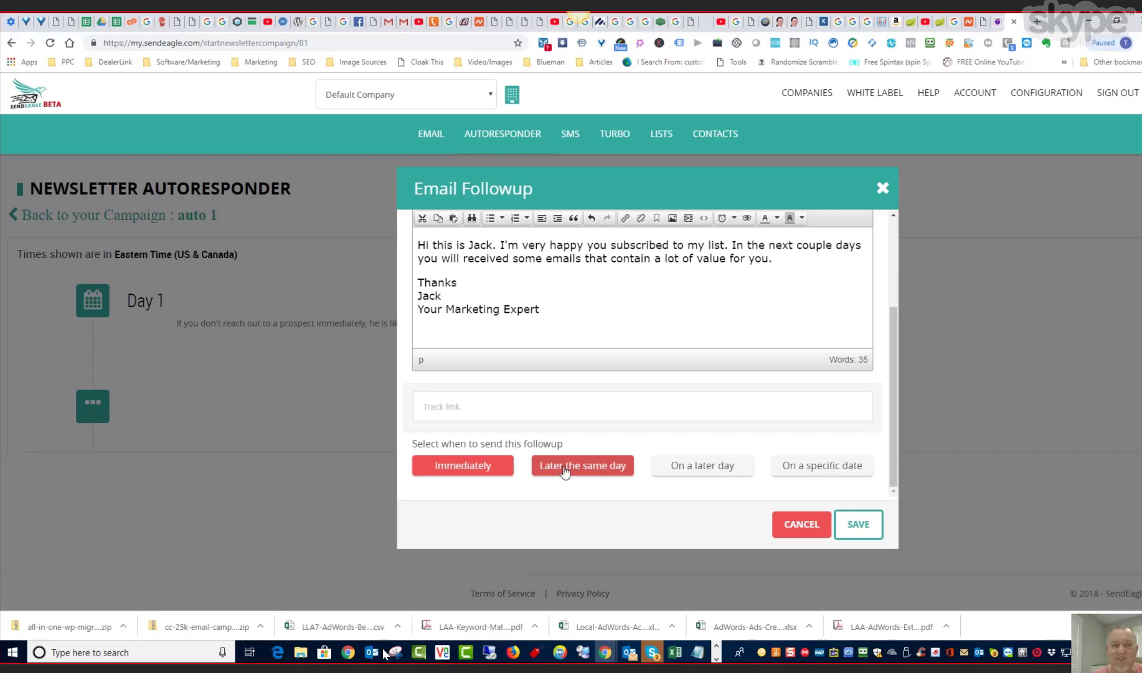
left_click(698, 469)
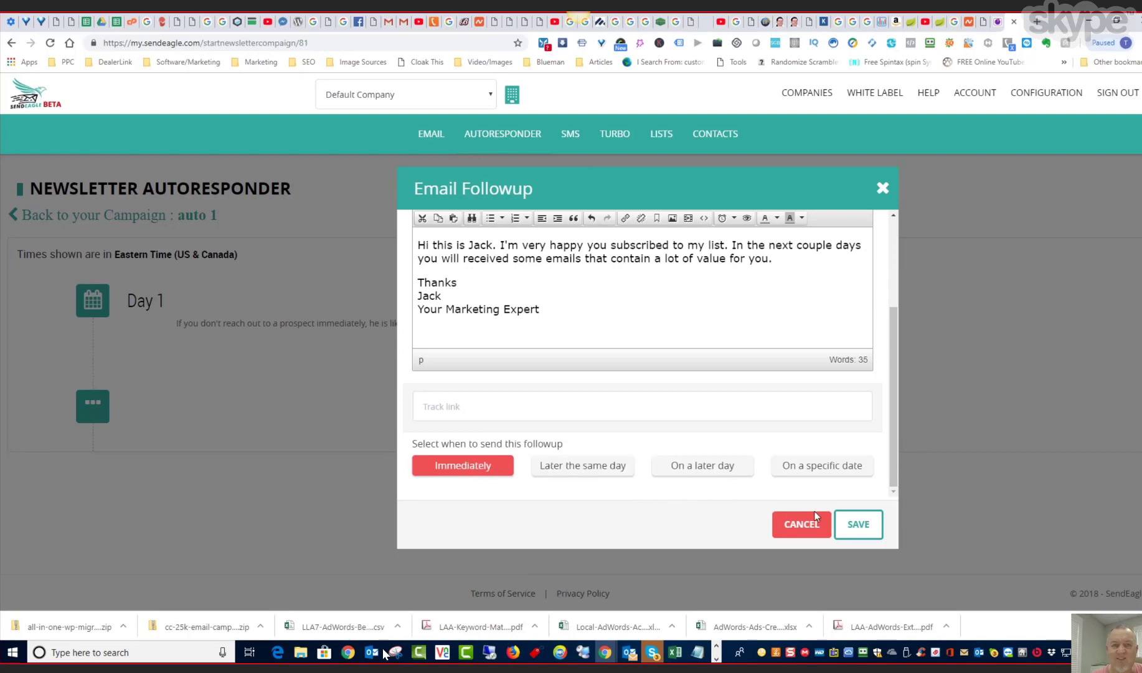
left_click(859, 525)
left_click(578, 467)
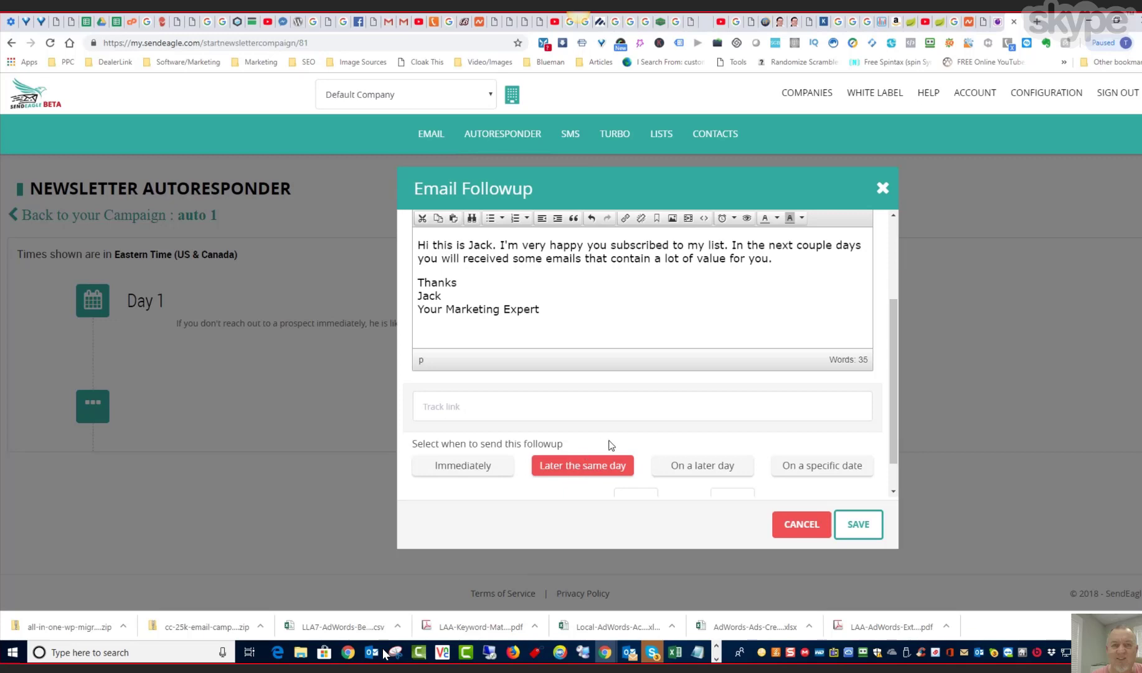
scroll(608, 443, "down", 1)
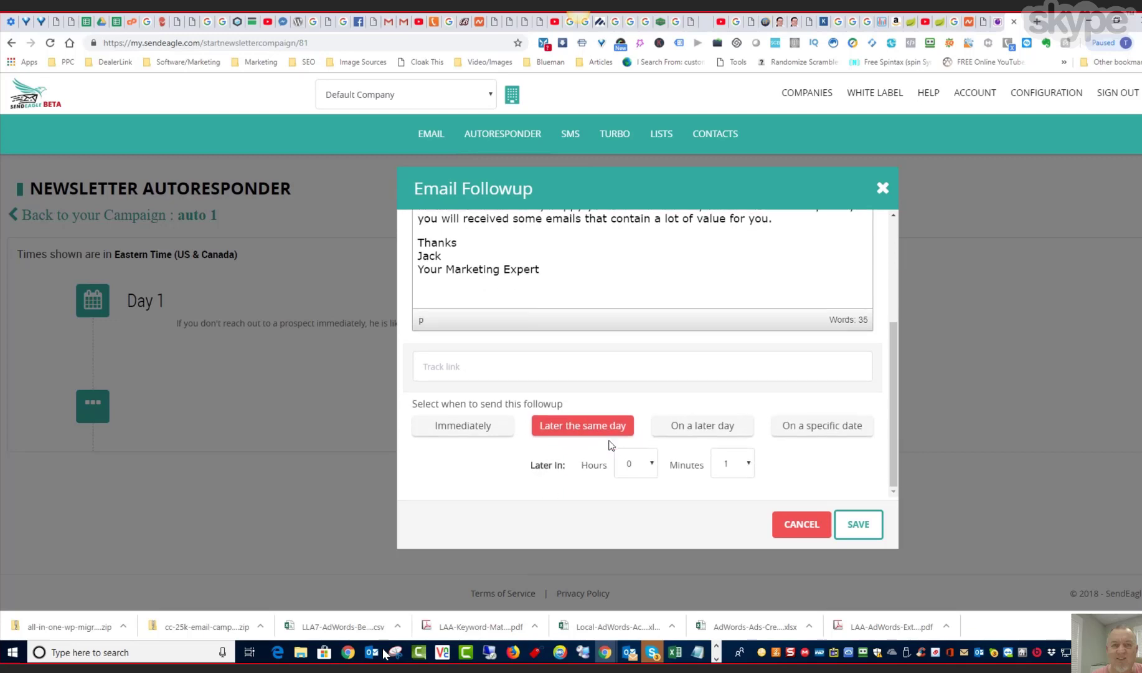
left_click(652, 466)
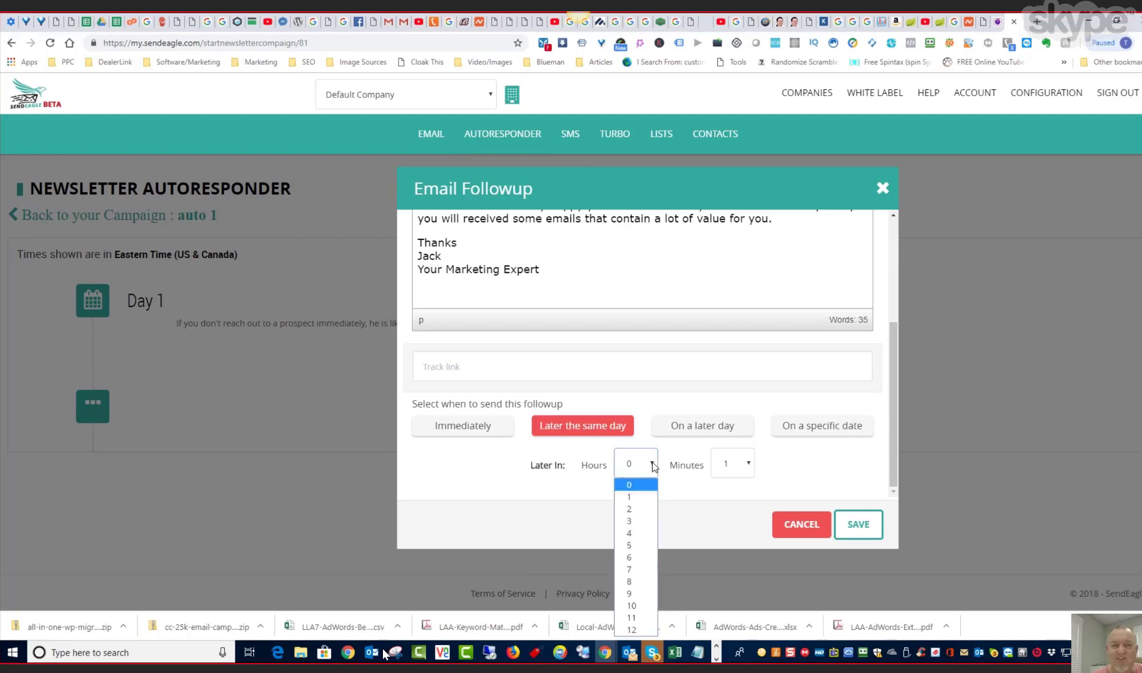
left_click(641, 497)
left_click(747, 465)
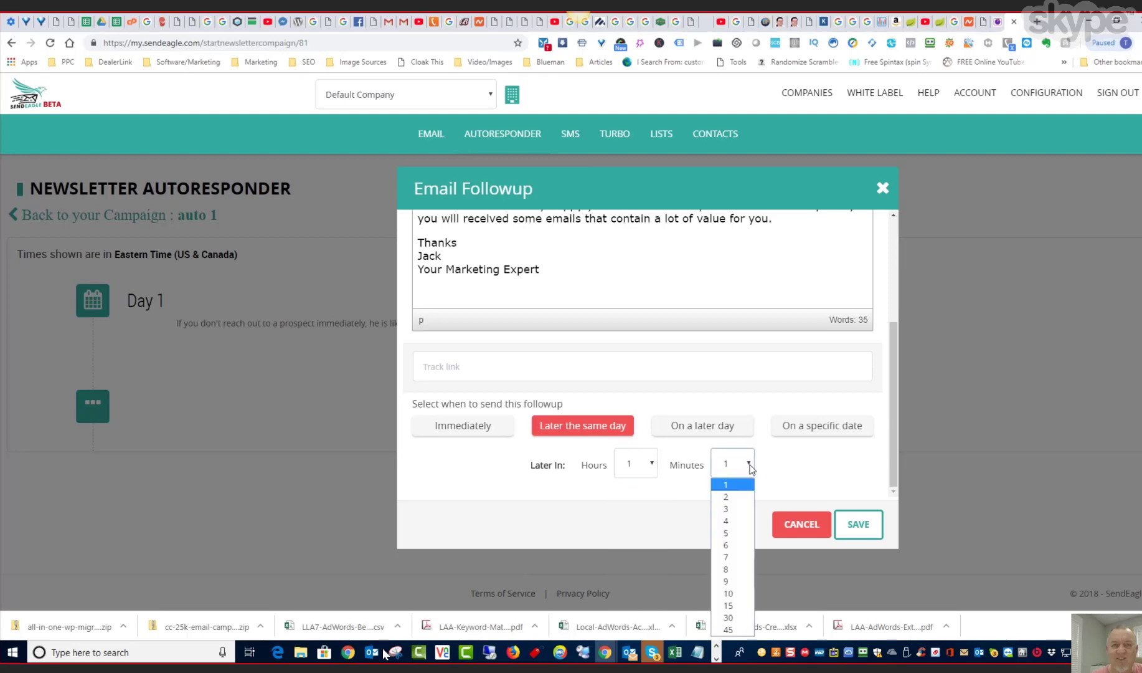
left_click(739, 605)
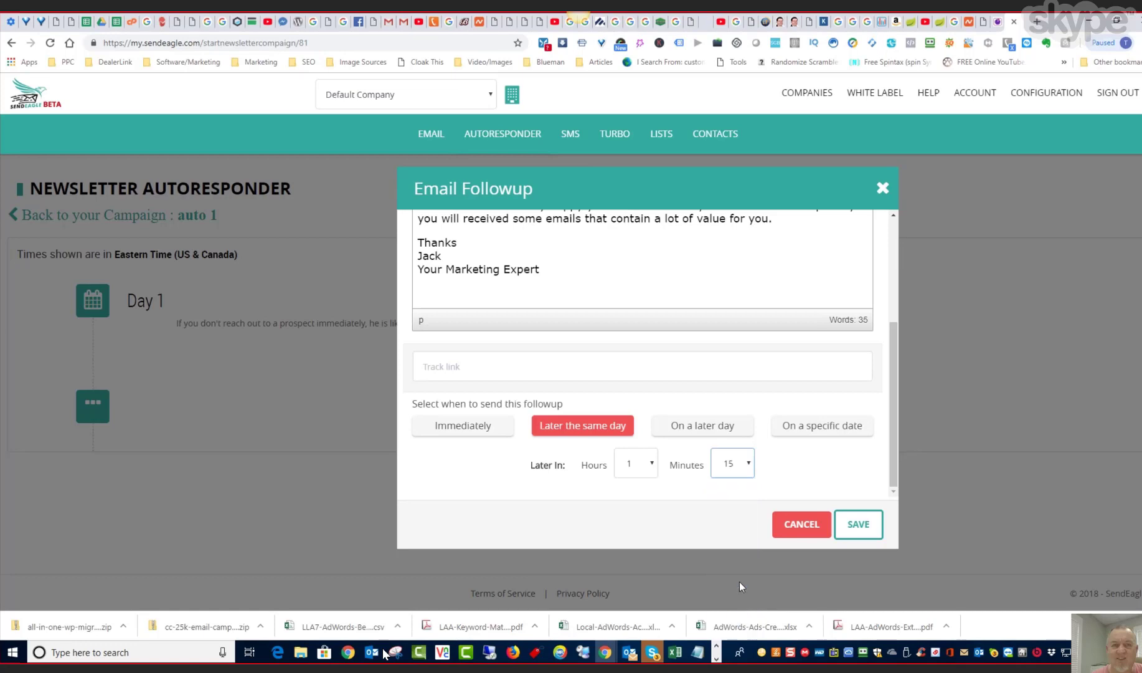
left_click(779, 458)
left_click(859, 524)
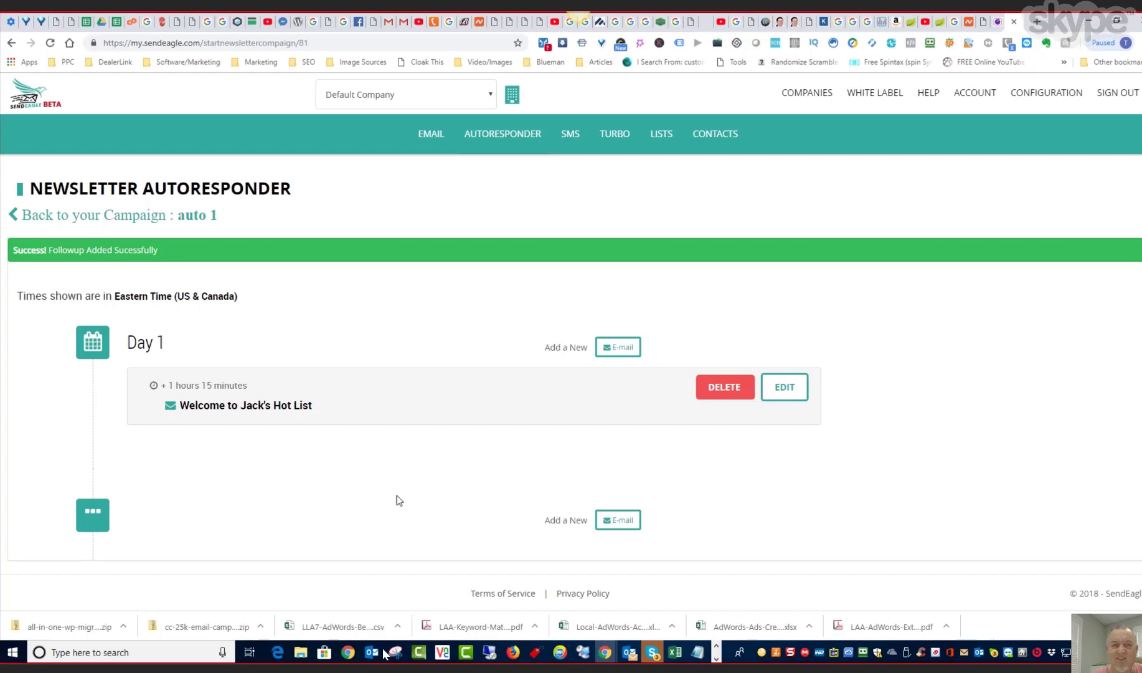
- Add another email followup after Day 1 with the subject line "Day 2"
left_click(615, 525)
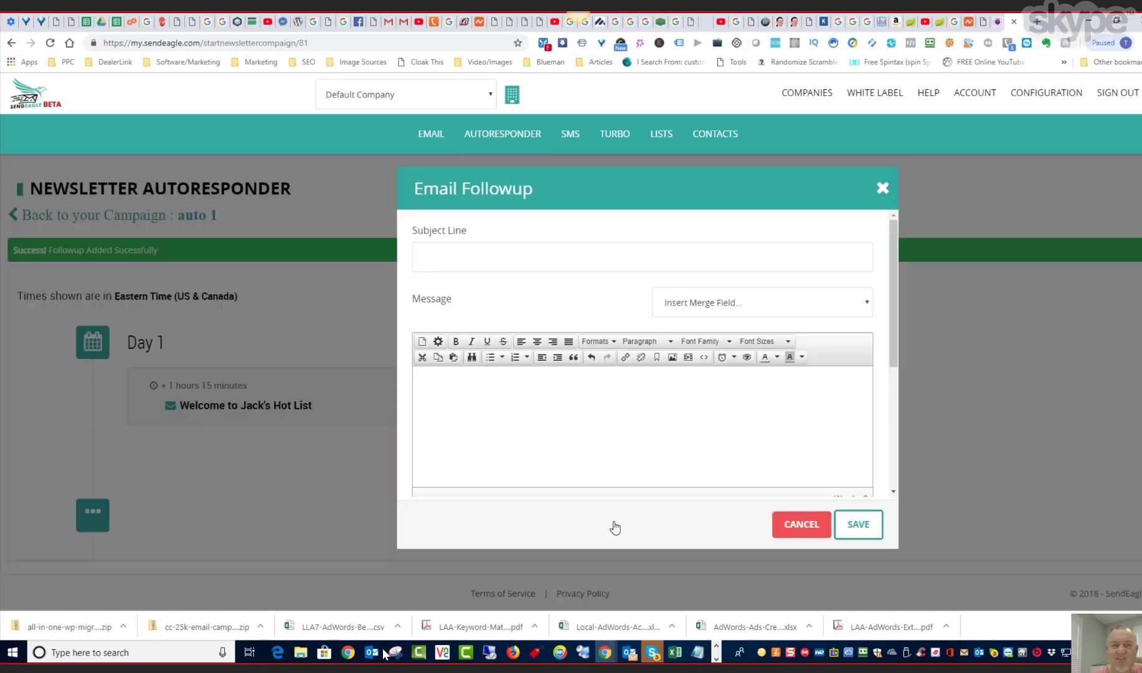
left_click(447, 260)
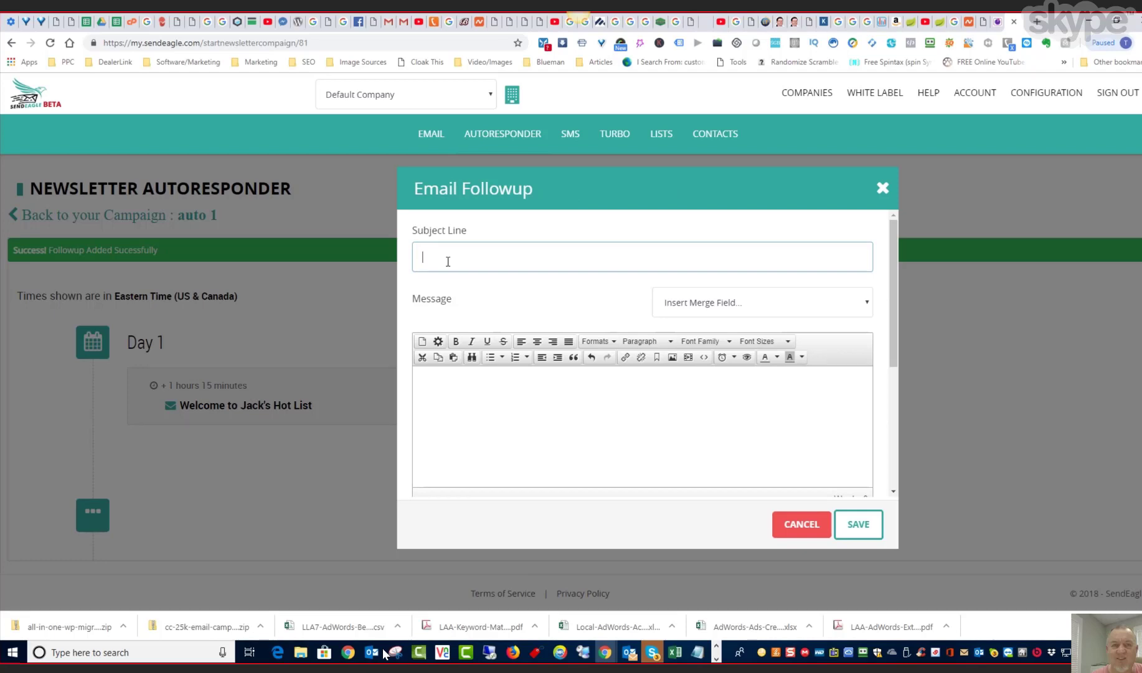
type("Day ")
type("1")
type("2")
- Write "I hope you had the chance to review the information. If you didn't here's a link for you" and add the sender's website address
left_click(470, 388)
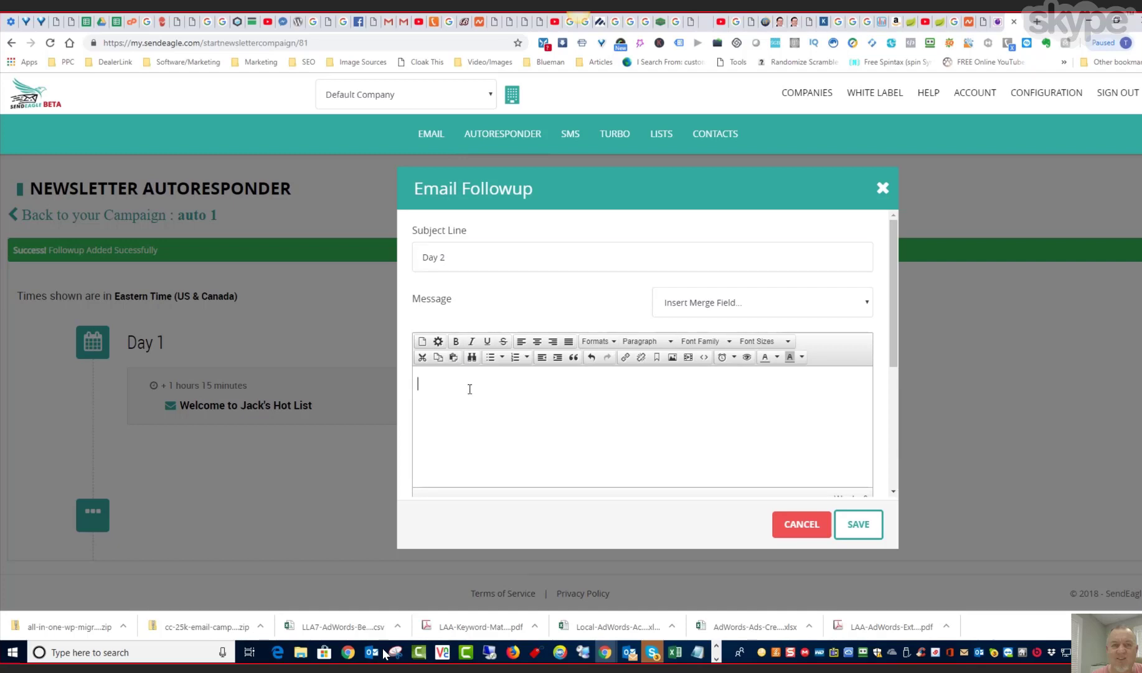
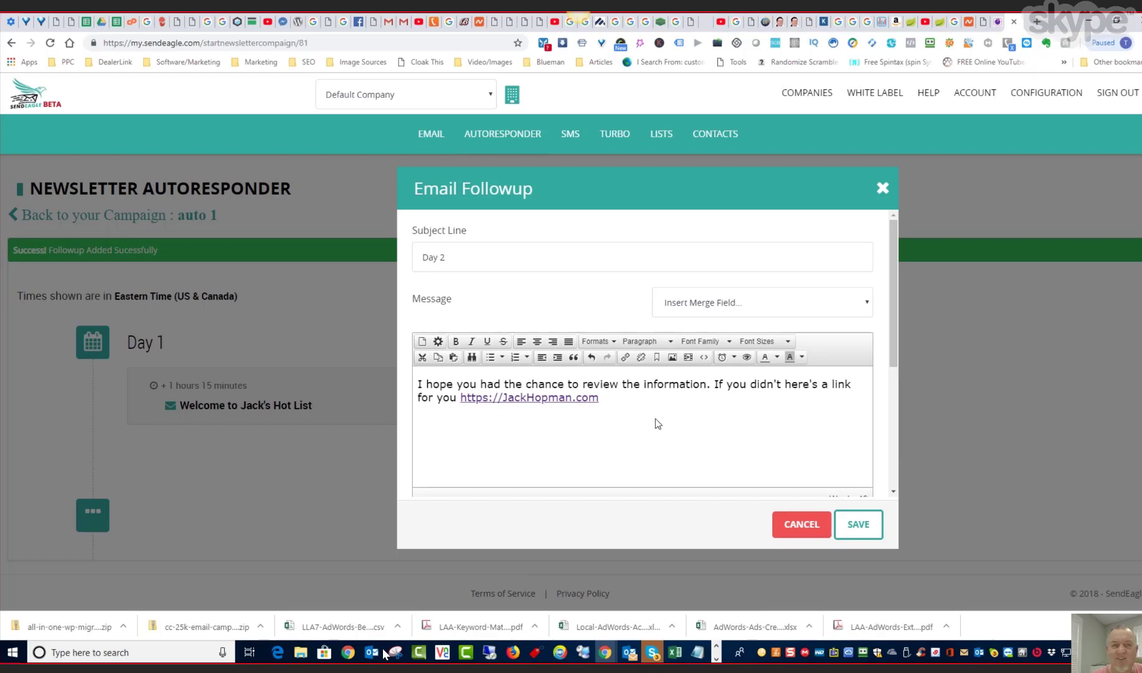
- Copy the website address from the message and insert it as a link on a new line below the text
key("Return")
left_click_drag(604, 396, 460, 398)
key("ctrl+c")
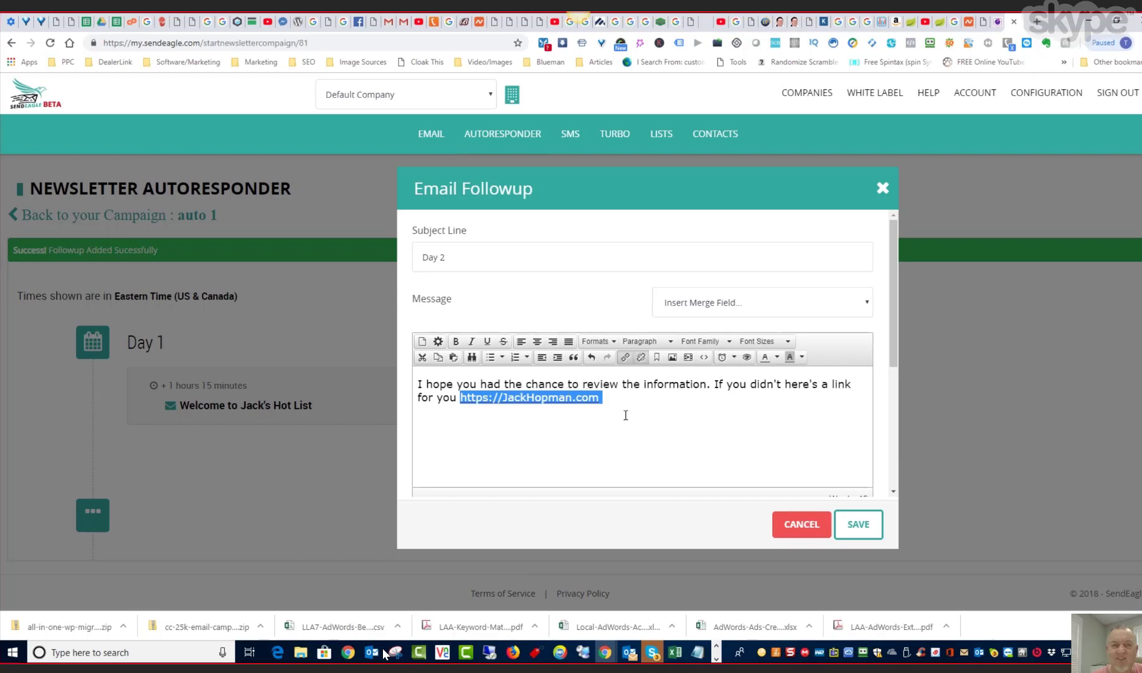
left_click(564, 424)
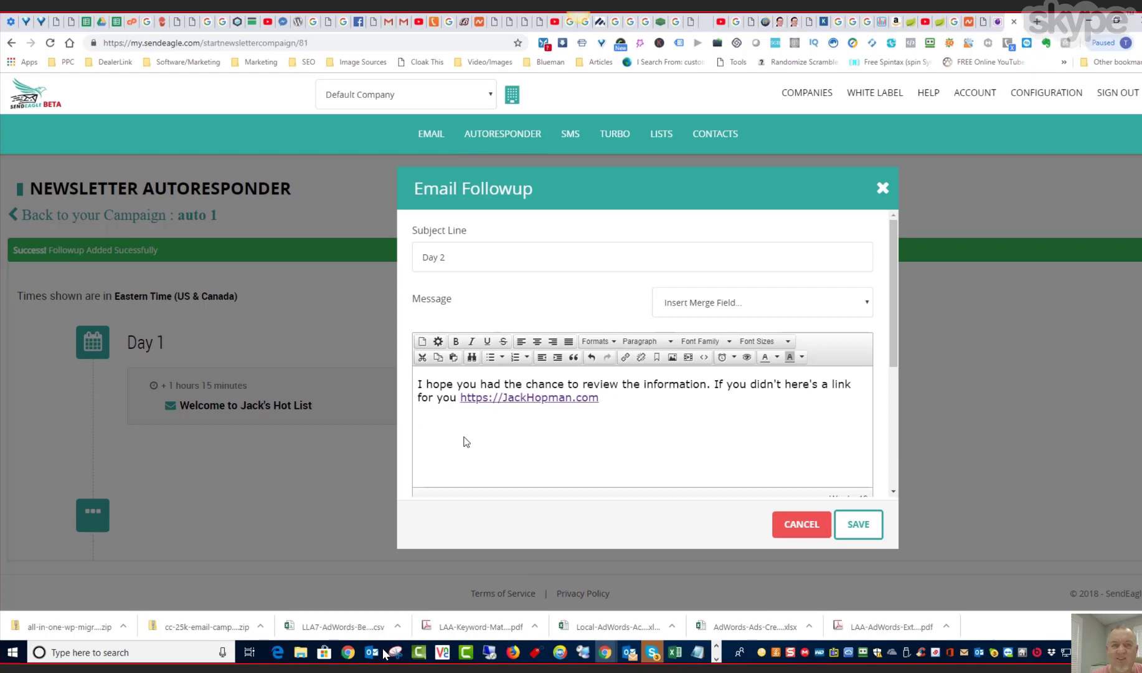
left_click(625, 359)
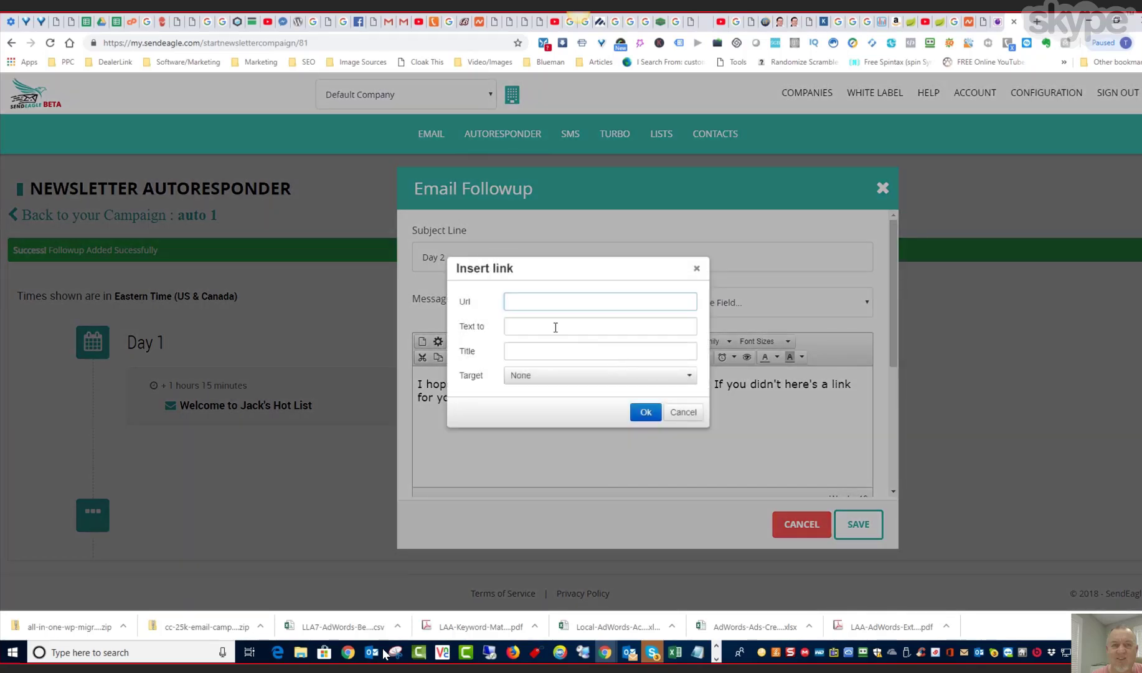
key("ctrl+v")
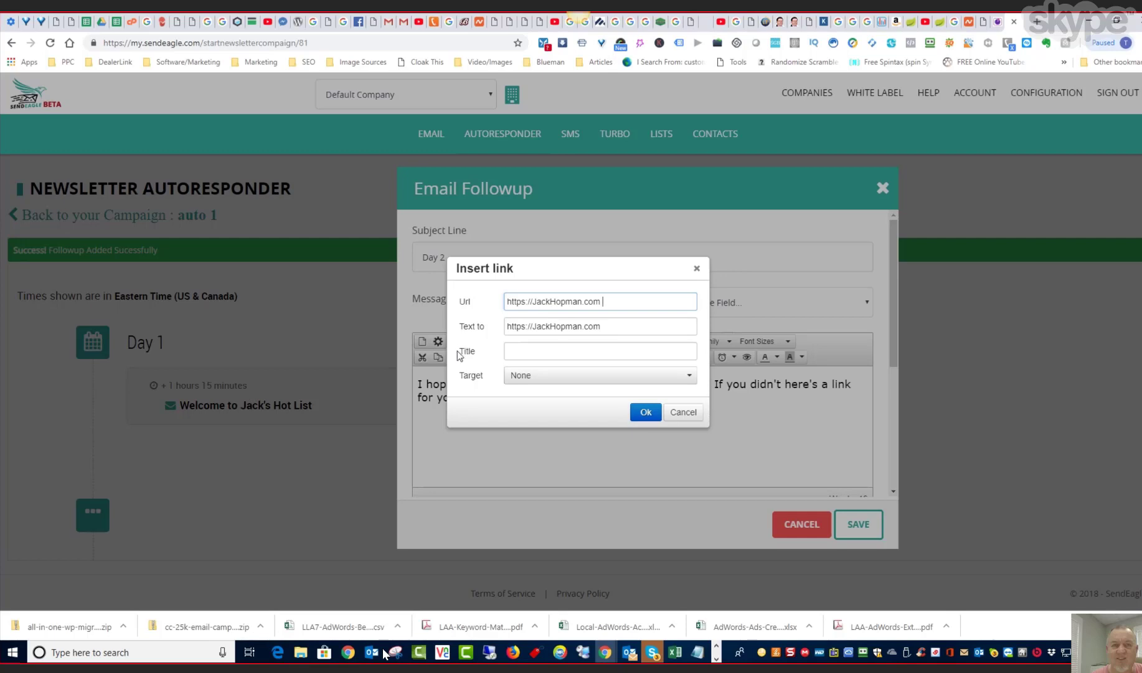
left_click(646, 413)
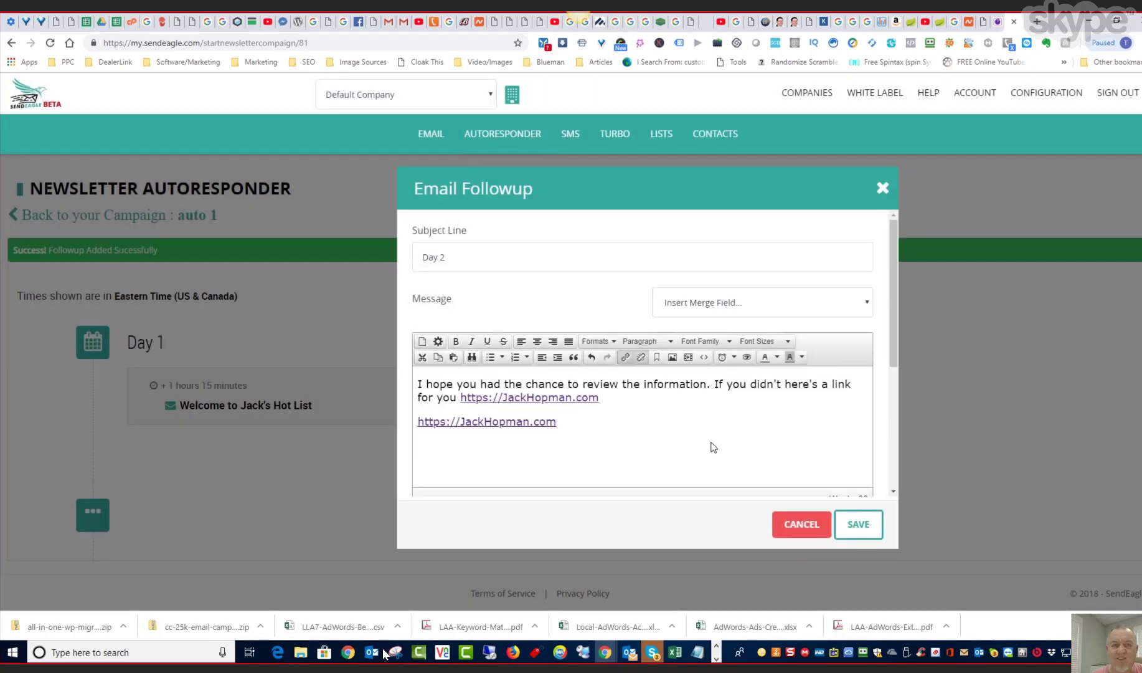
scroll(700, 435, "down", 3)
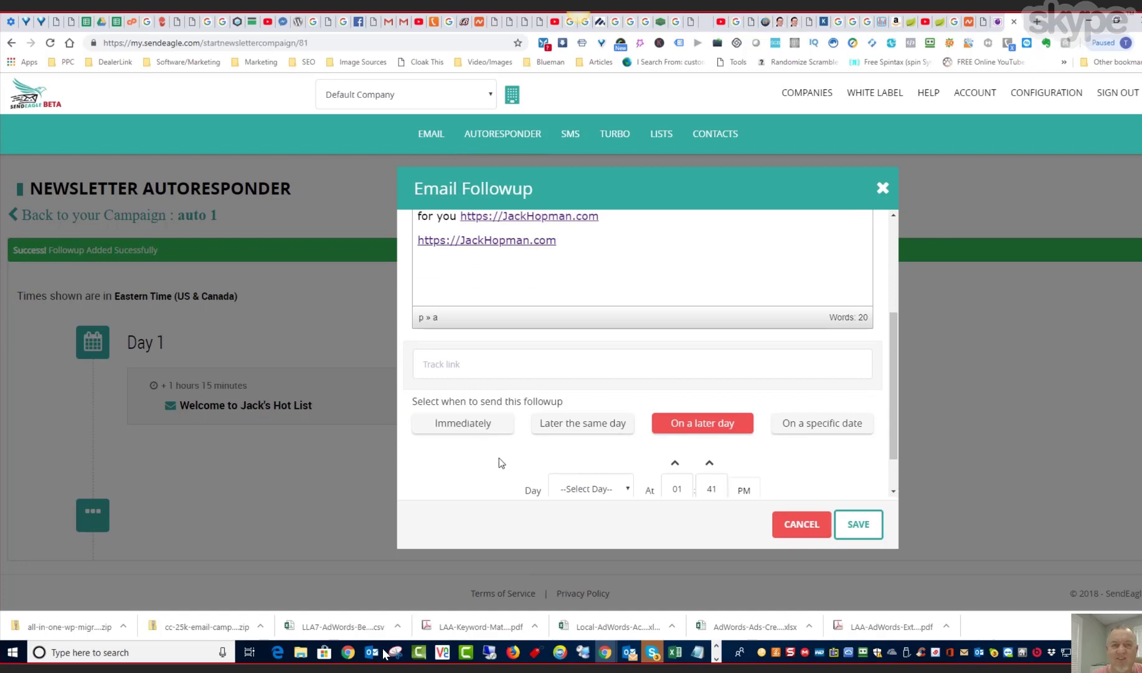
- Enter the copied website address as the track link of the Day 2 followup
scroll(501, 462, "down", 1)
scroll(501, 462, "up", 1)
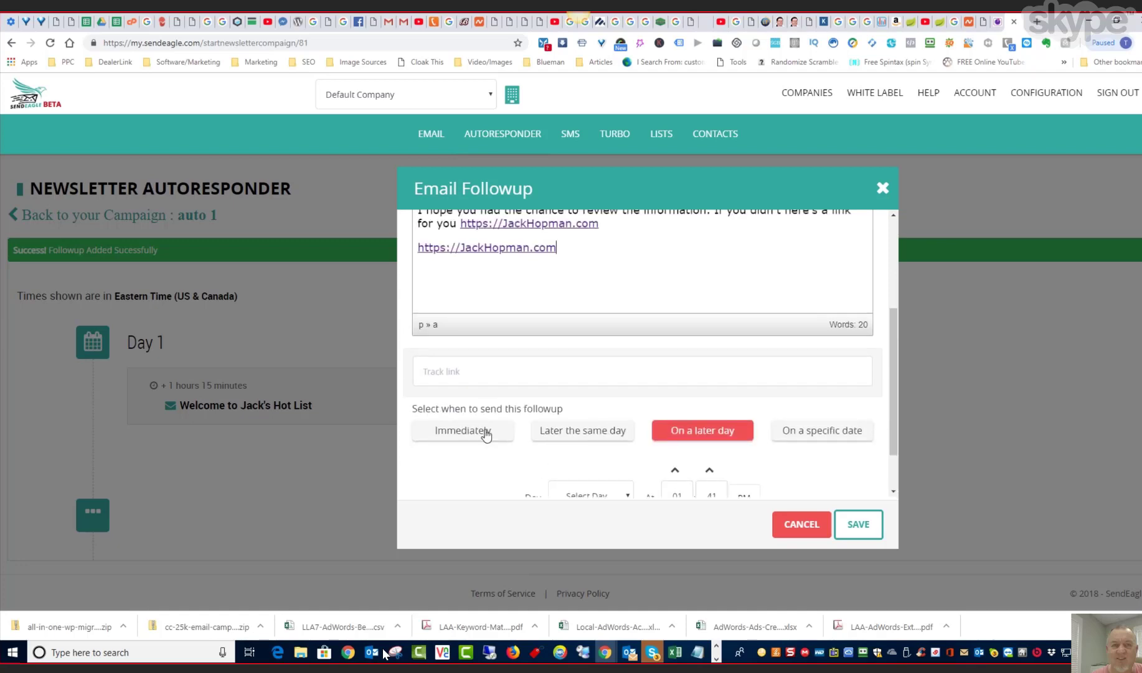
left_click(463, 376)
key("ctrl+v")
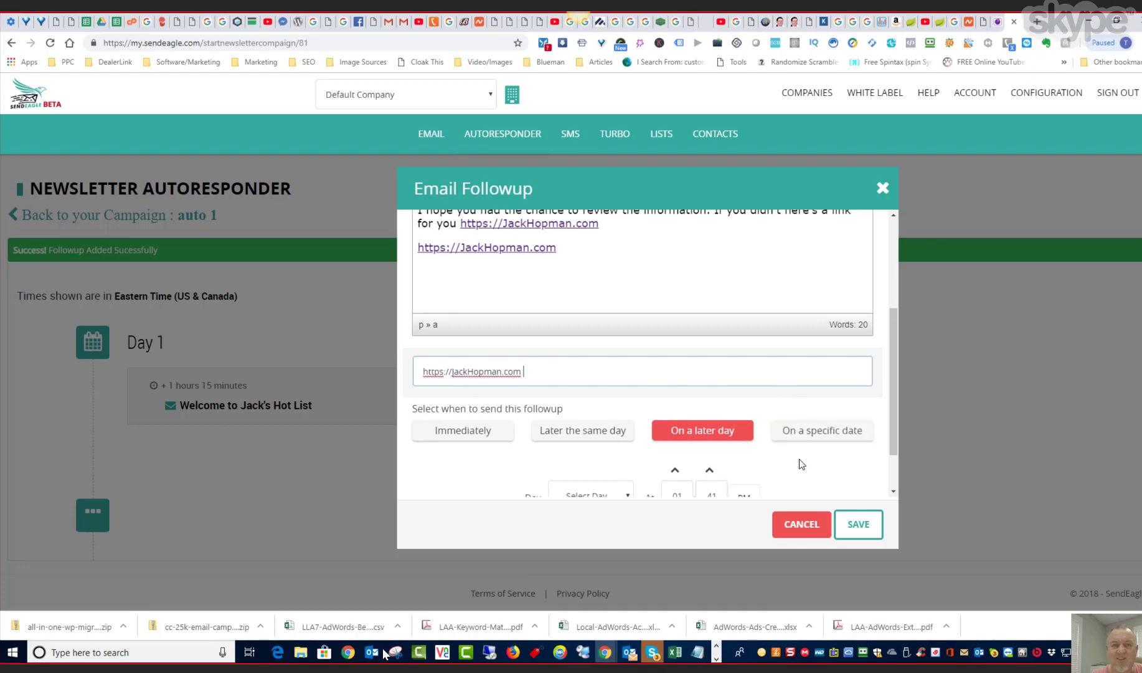
scroll(801, 464, "down", 1)
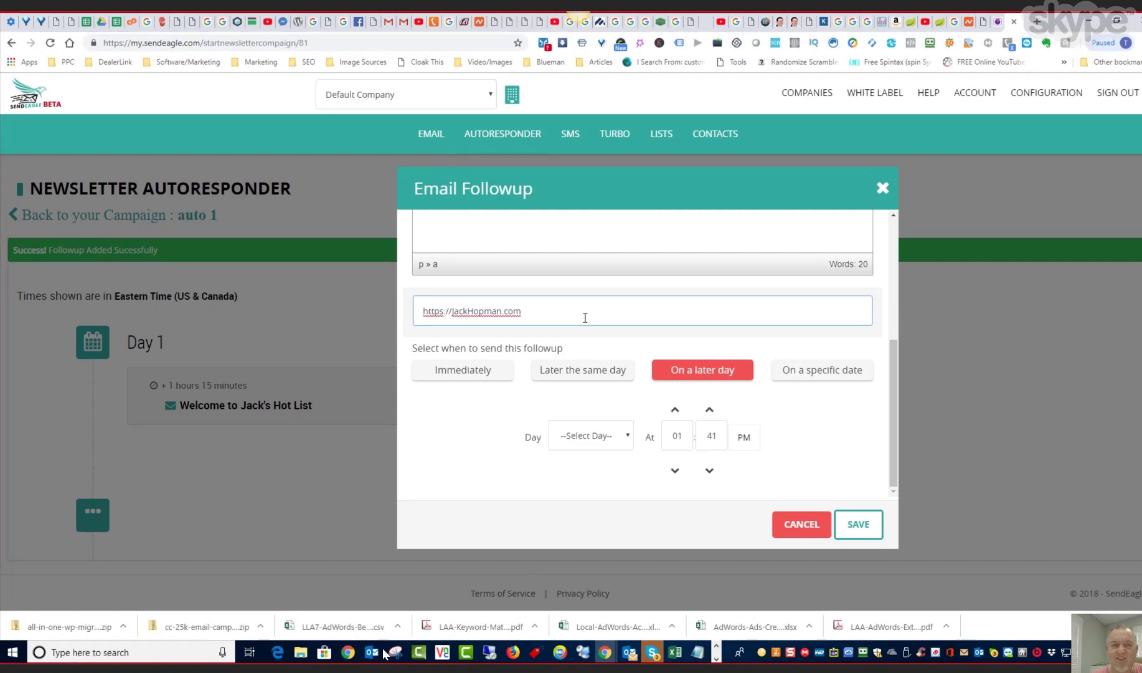
- Delete the linked website address at the end of the Day 2 message's sentence, after "for you"
scroll(585, 318, "up", 3)
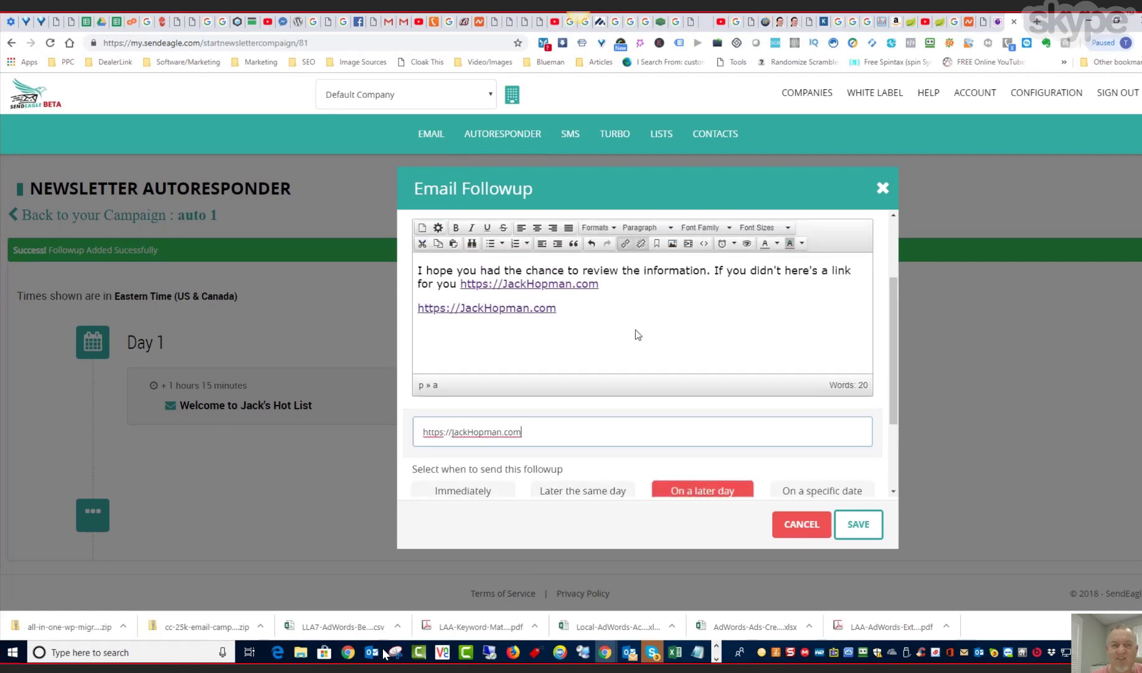
scroll(634, 332, "up", 3)
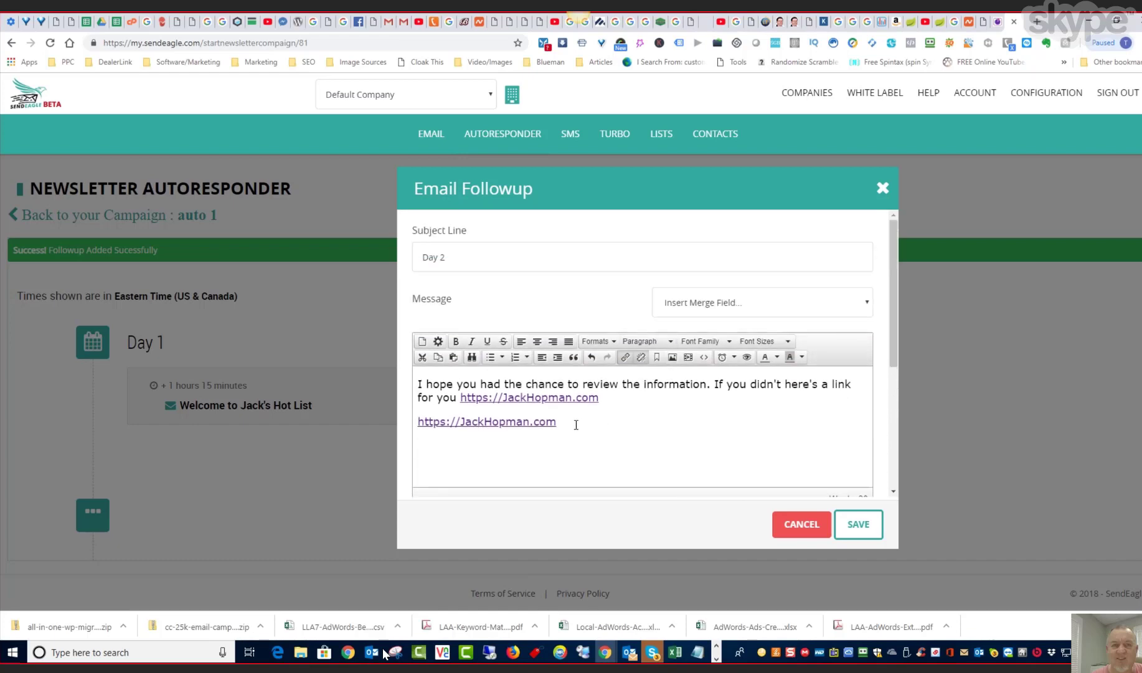
left_click(611, 400)
key("BackSpace")
key("BackSpace")
key("BackSpace")
key("BackSpace")
key("BackSpace")
key("BackSpace")
key("BackSpace")
key("BackSpace")
key("BackSpace")
key("BackSpace")
key("BackSpace")
key("BackSpace")
key("BackSpace")
key("BackSpace")
key("BackSpace")
key("BackSpace")
key("BackSpace")
key("BackSpace")
key("BackSpace")
key("BackSpace")
key("BackSpace")
key("BackSpace")
key("BackSpace")
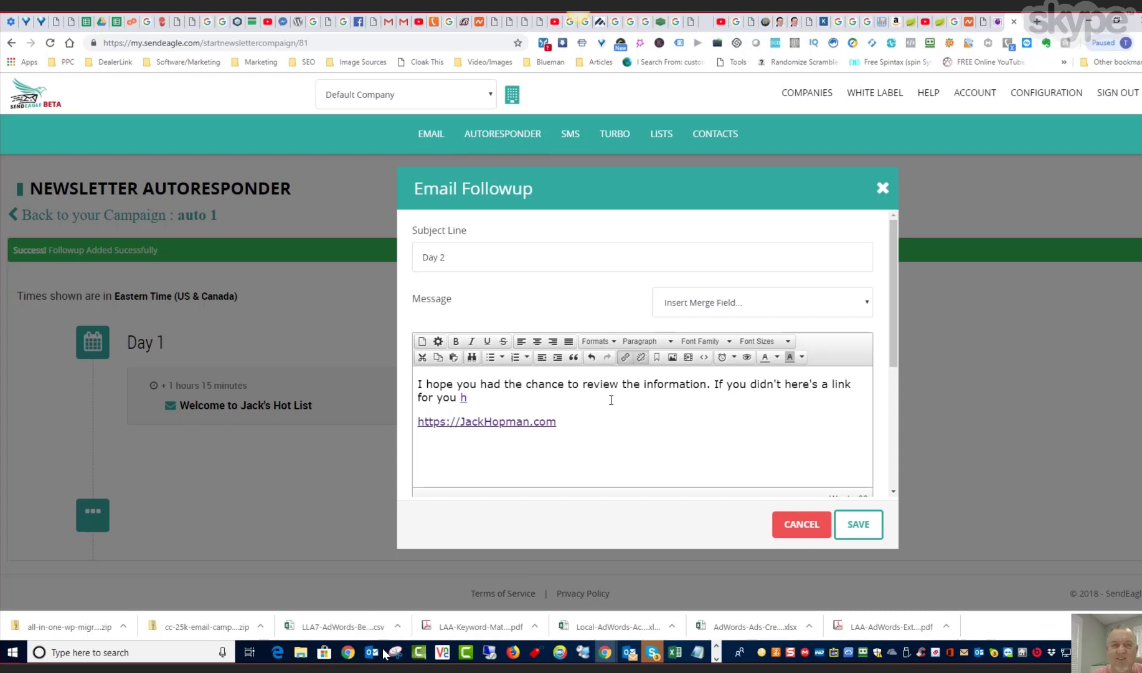
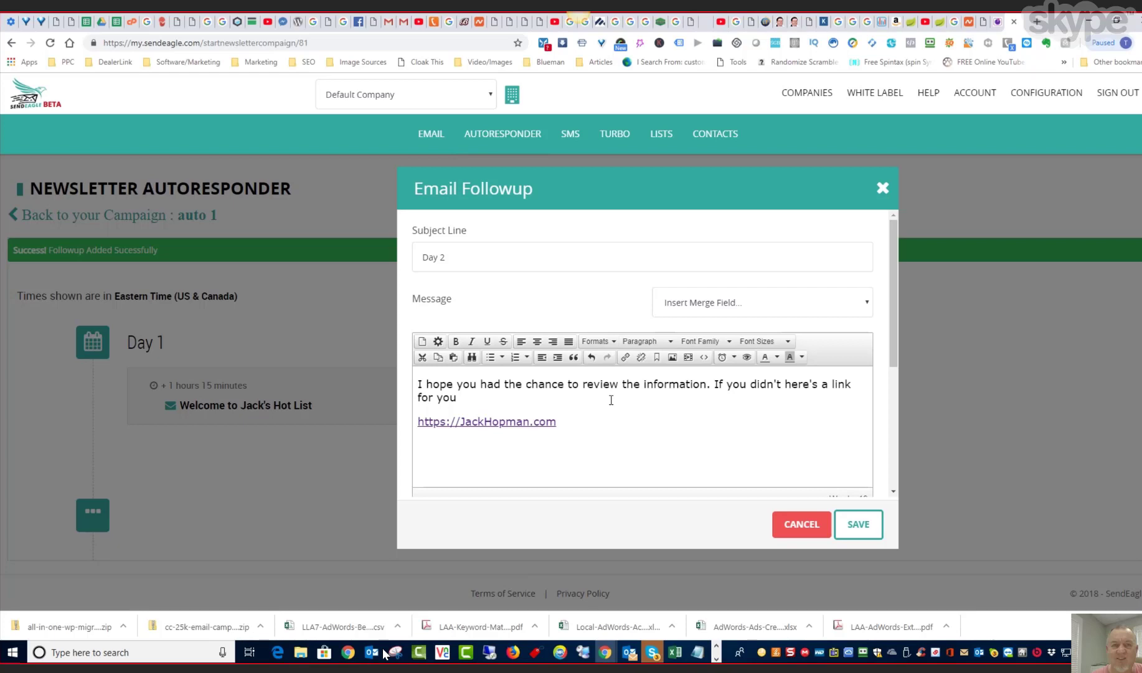
- Pull the website link from the line below up to the end of the sentence, directly after "for you"
key("Delete")
key("Delete")
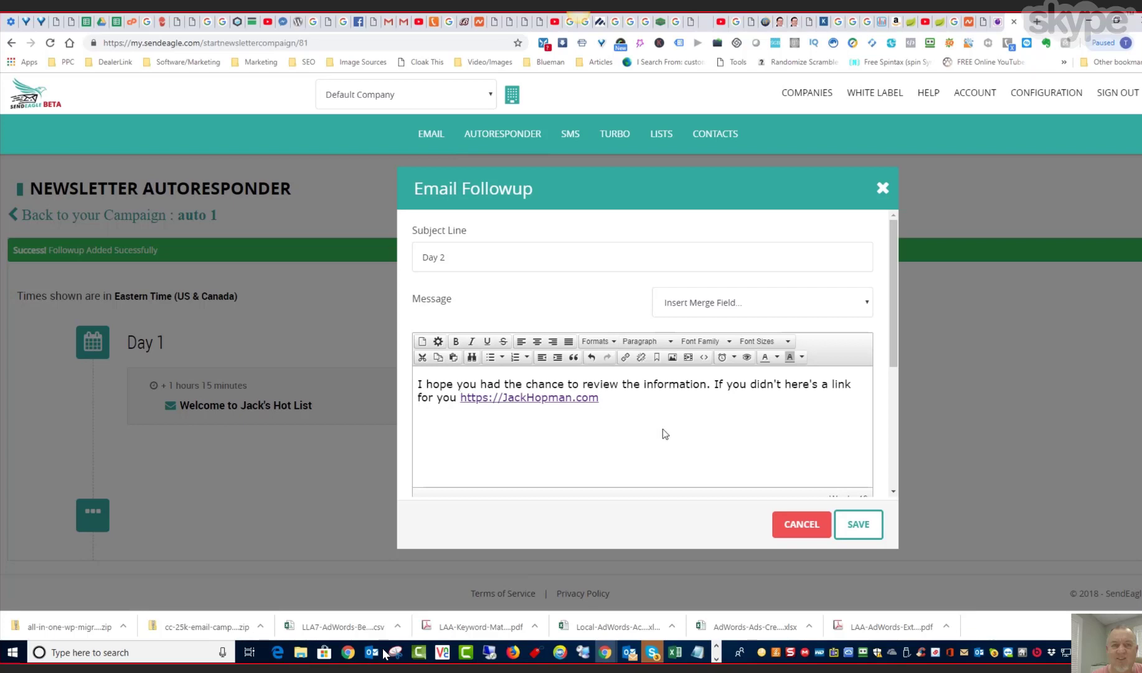
scroll(663, 428, "down", 1)
left_click(615, 336)
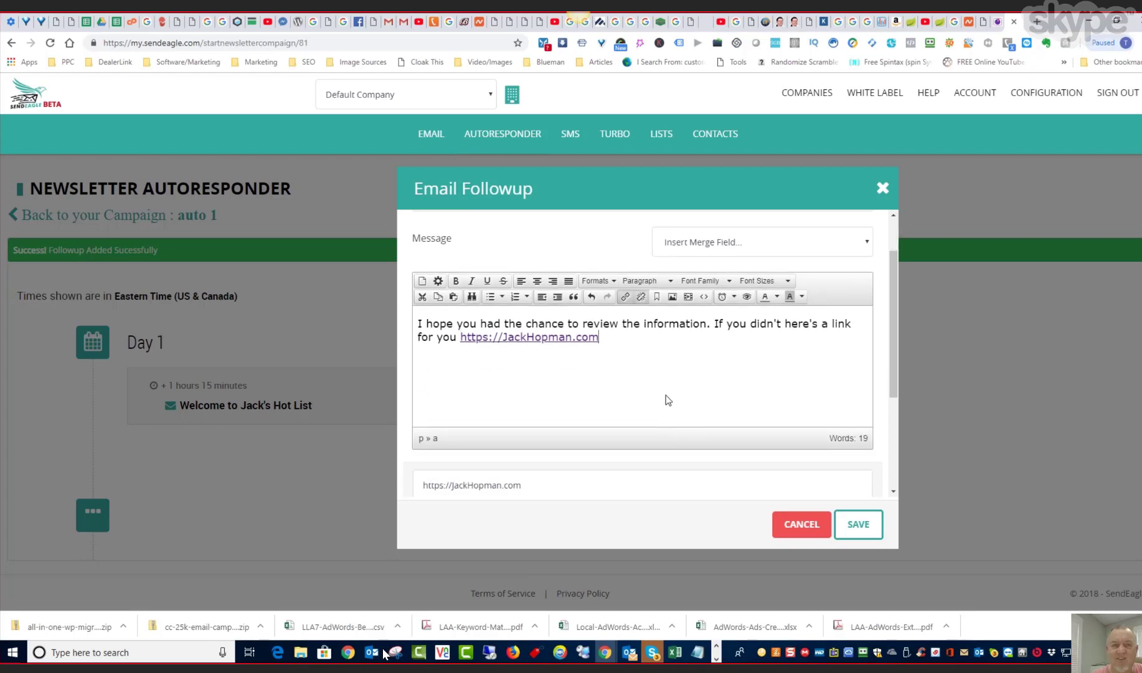
- Schedule the followup for a later day, Day 2 at 3:26 PM, and save it
scroll(675, 411, "down", 3)
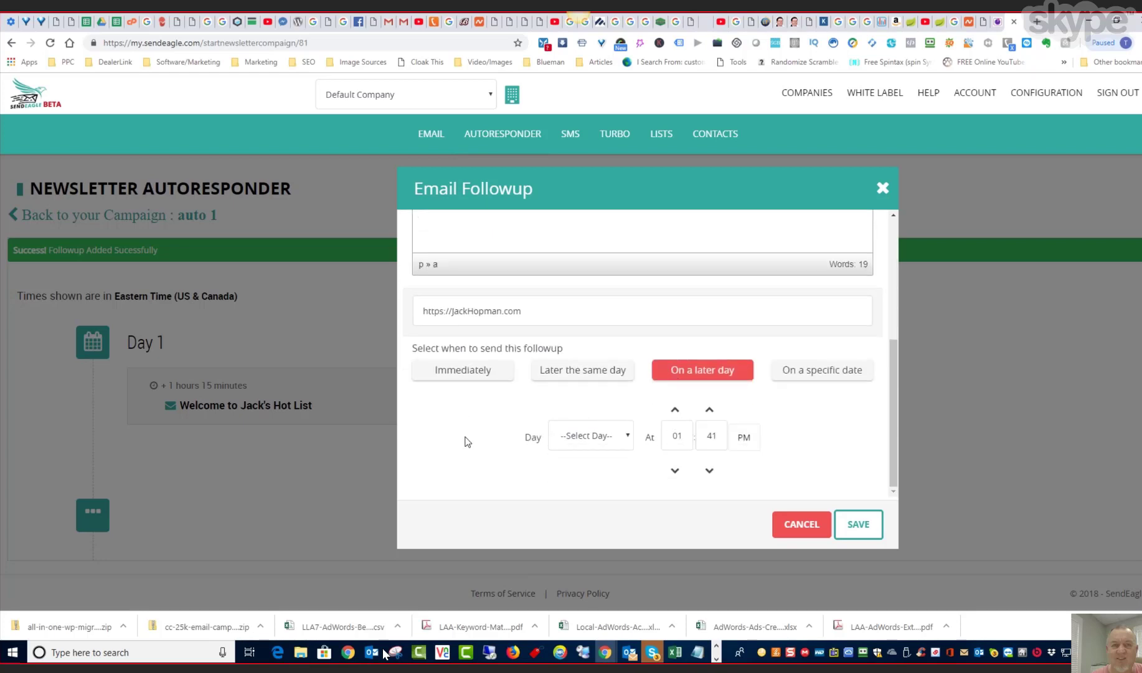
left_click(629, 436)
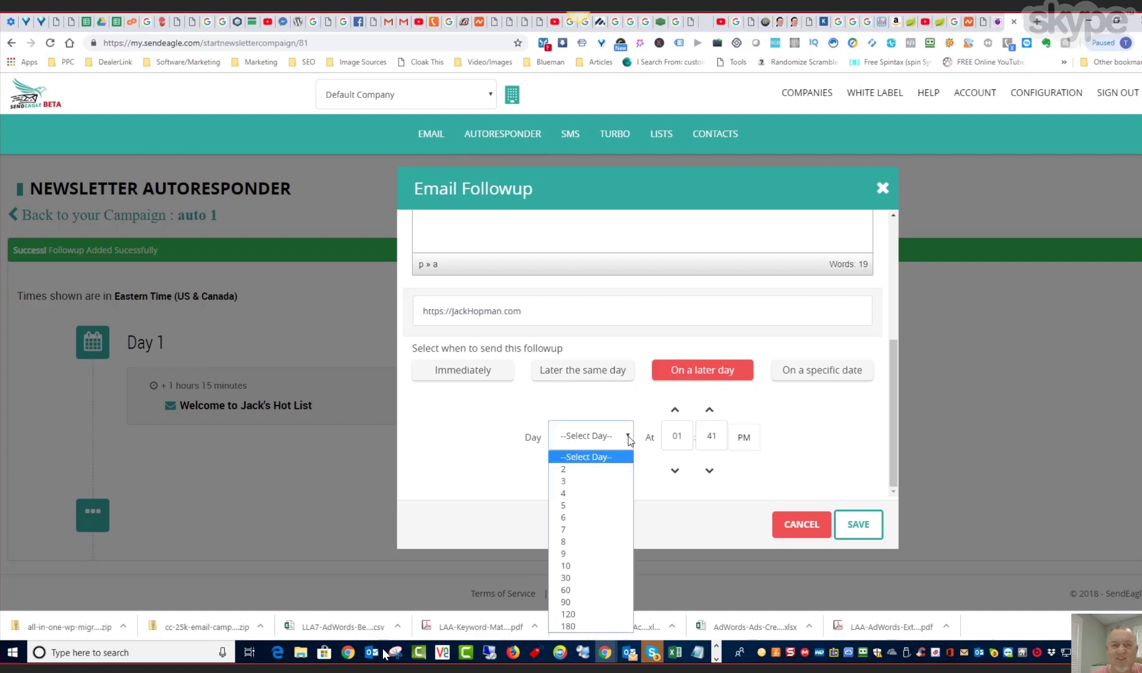
left_click(594, 470)
left_click(830, 428)
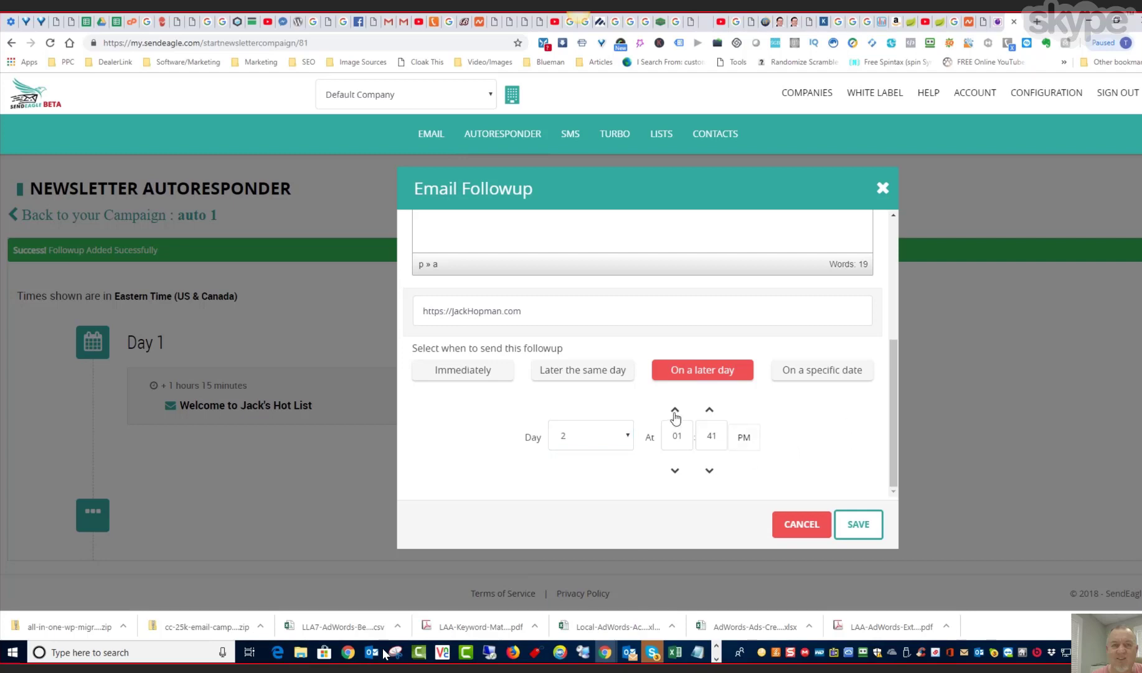
left_click(711, 411)
left_click(710, 411)
left_click(710, 411)
left_click(856, 524)
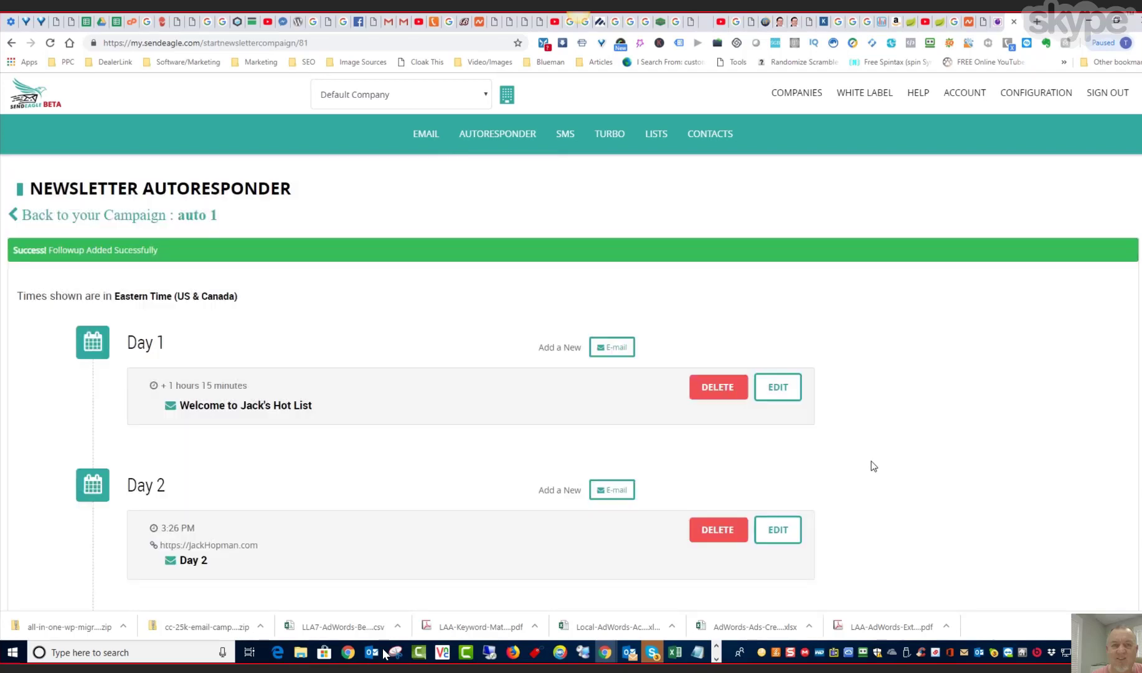
- Edit the Day 1 welcome followup, set its whole message text to Arial at 14pt, and save it
scroll(868, 472, "down", 2)
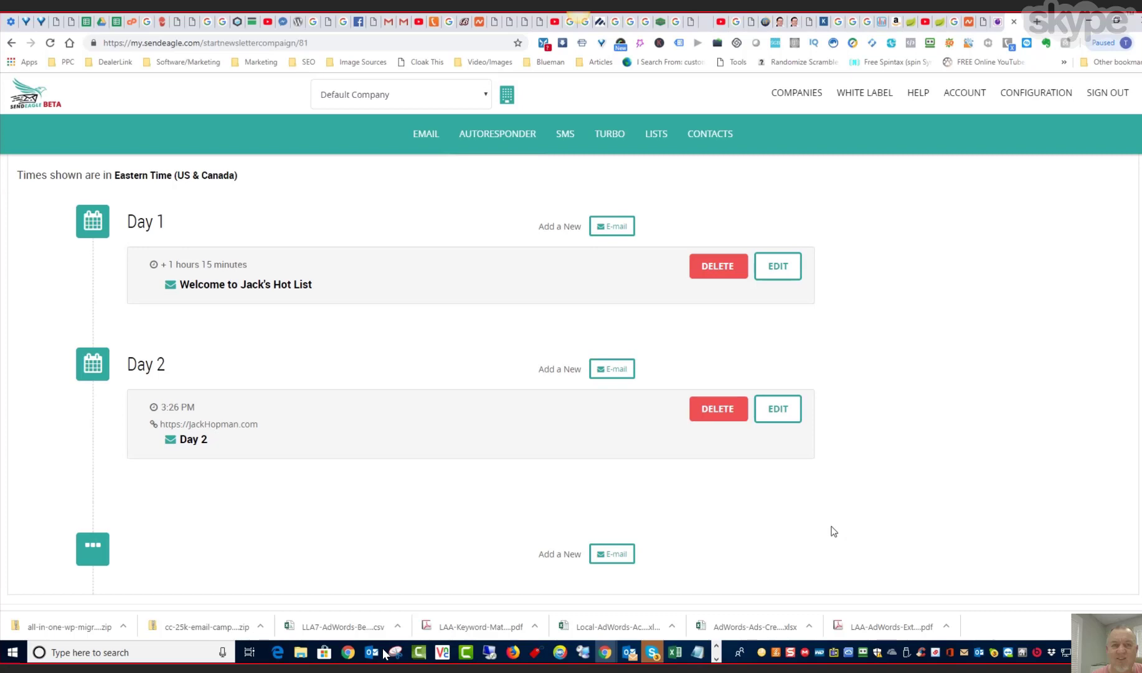
scroll(833, 530, "down", 1)
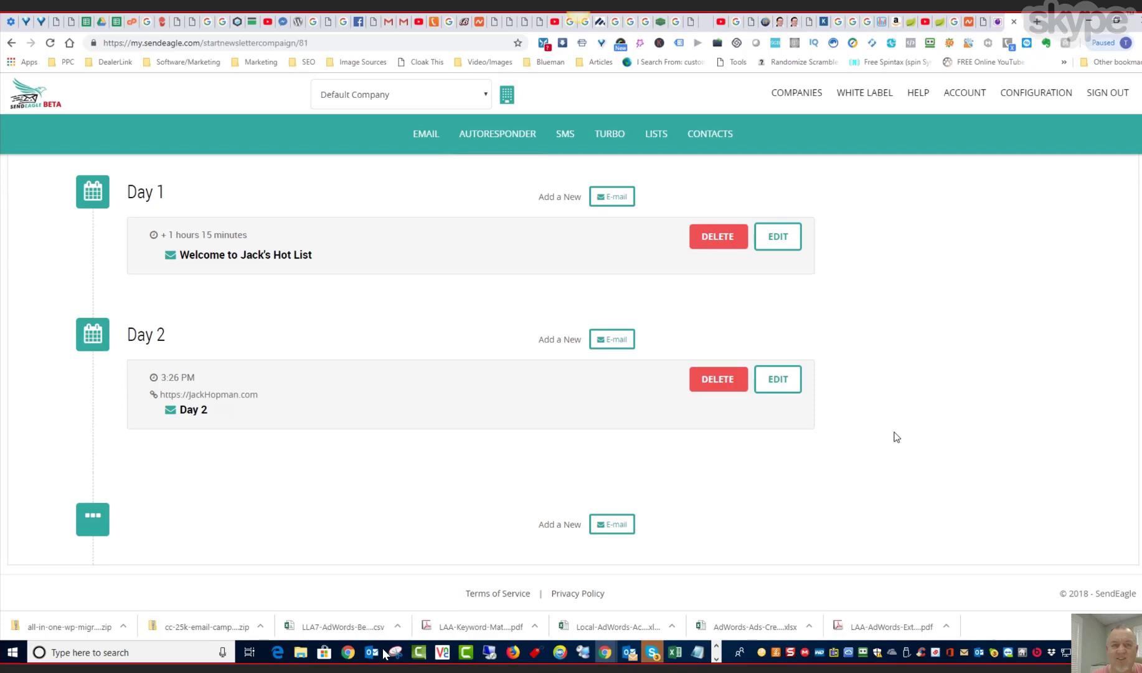
left_click(787, 243)
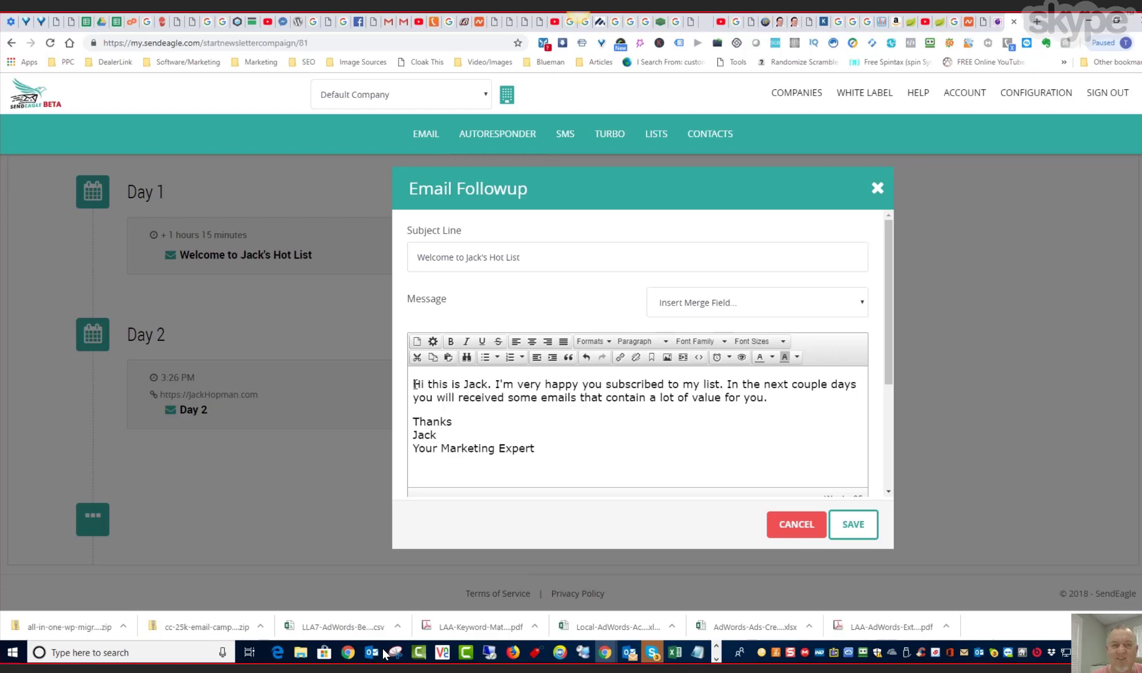
left_click_drag(414, 383, 539, 450)
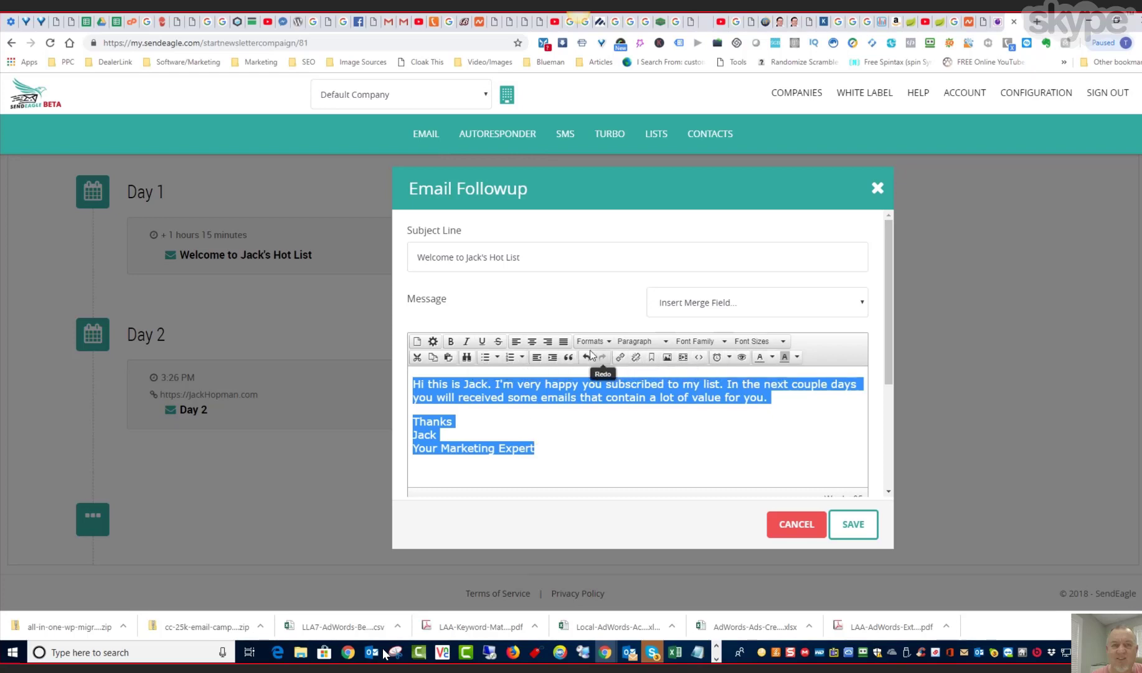
left_click(725, 345)
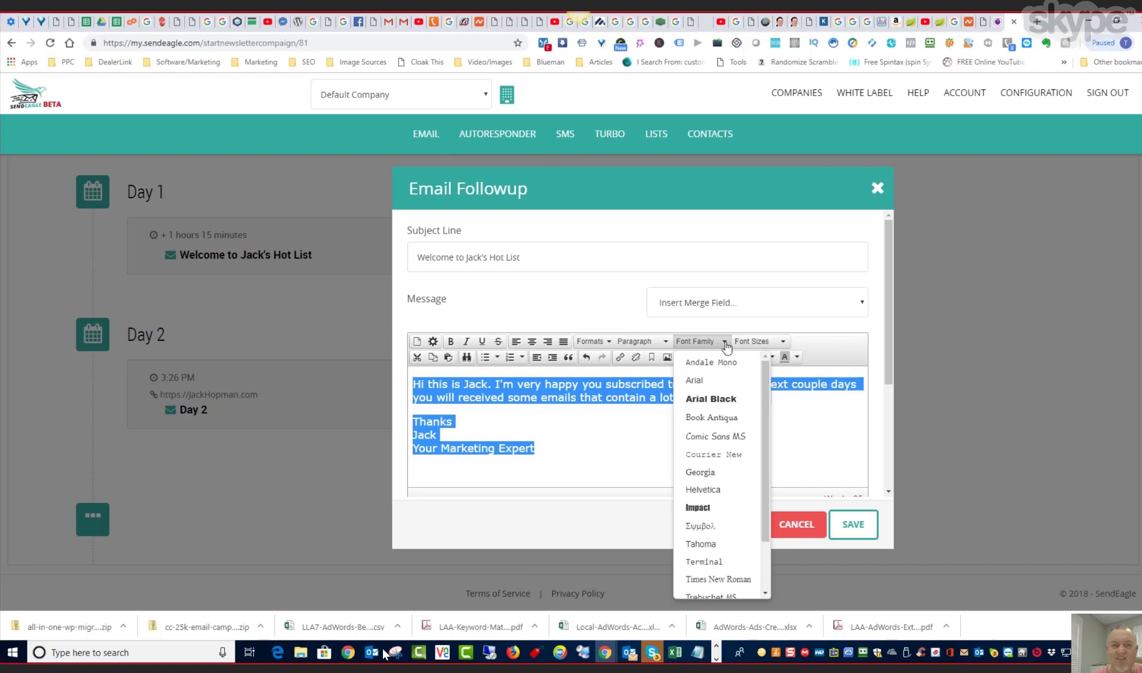
left_click(711, 381)
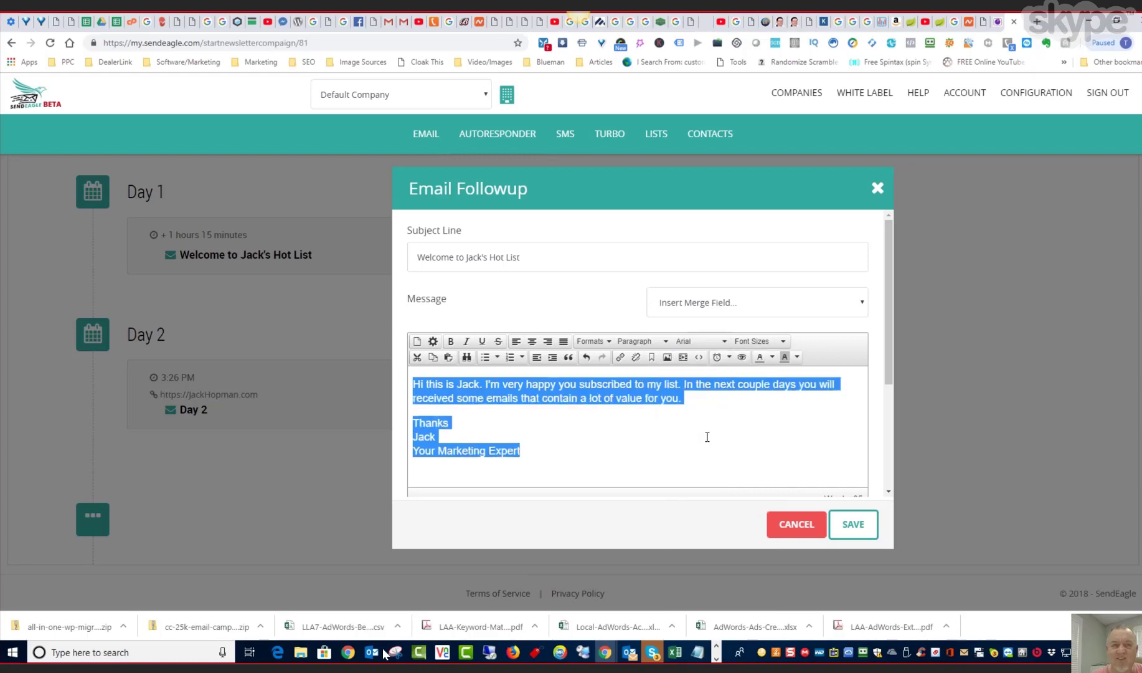
left_click(780, 342)
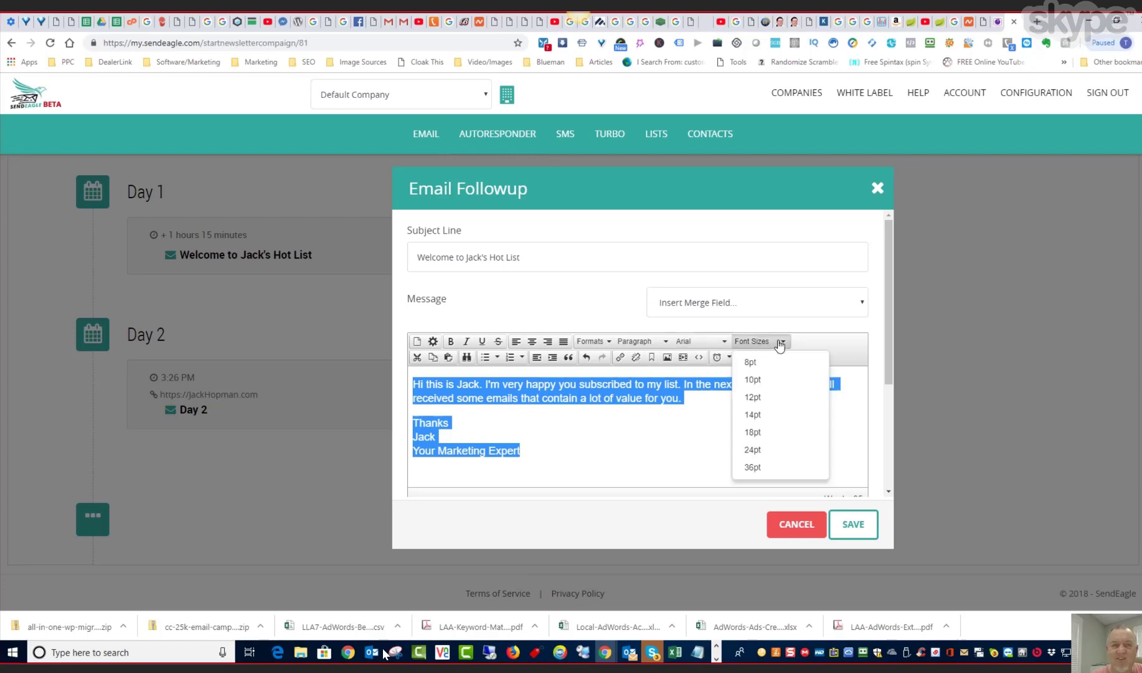
left_click(765, 416)
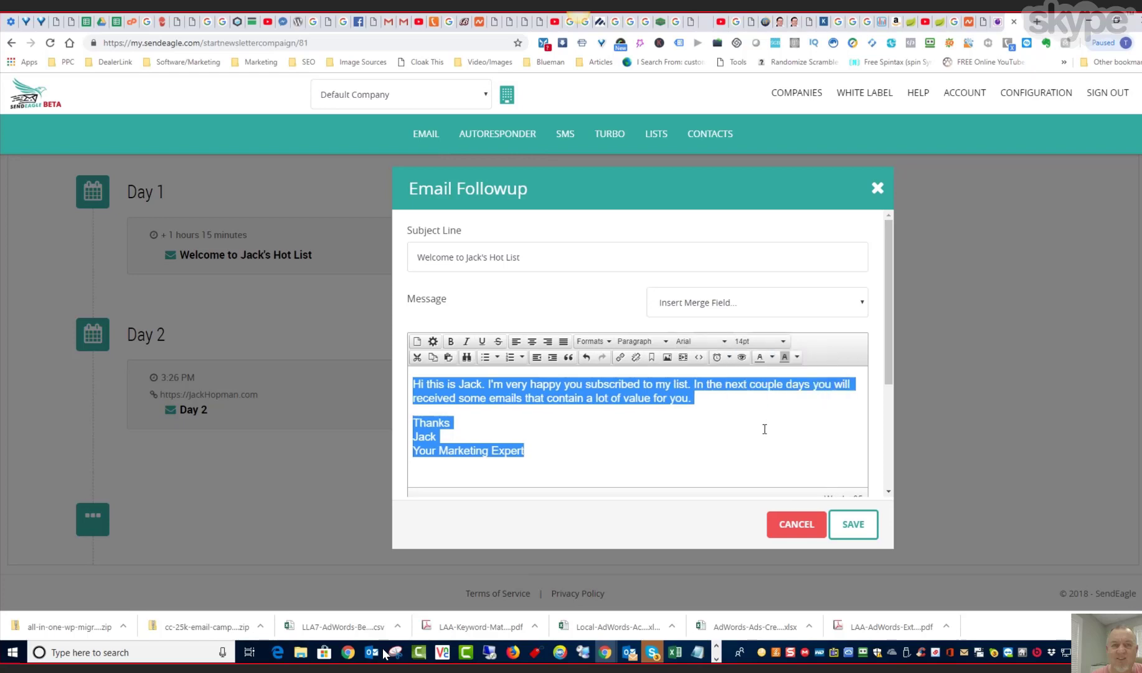
left_click(701, 401)
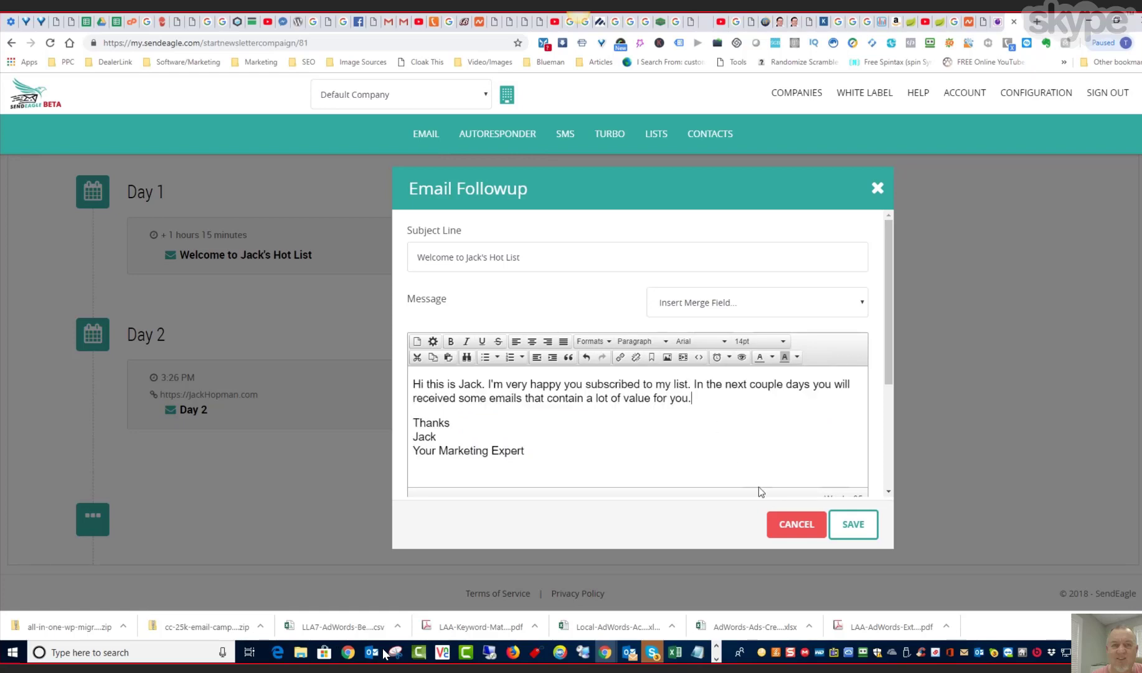
left_click(852, 523)
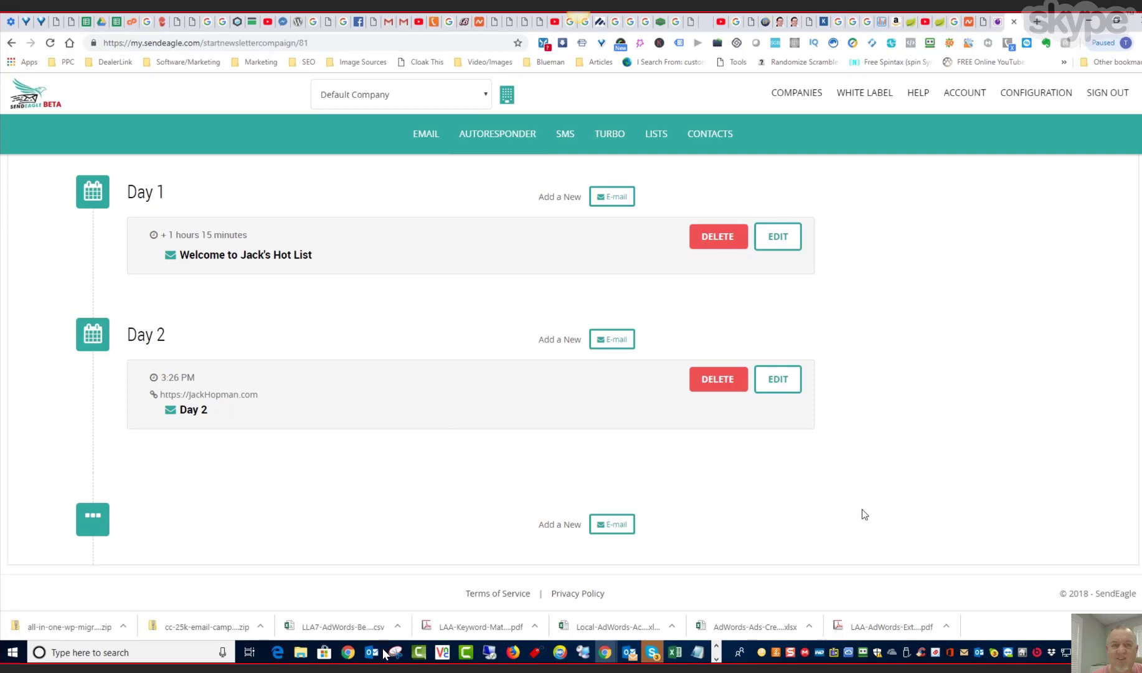
- Open the Day 2 followup for editing and choose Arial as the message font
left_click(779, 379)
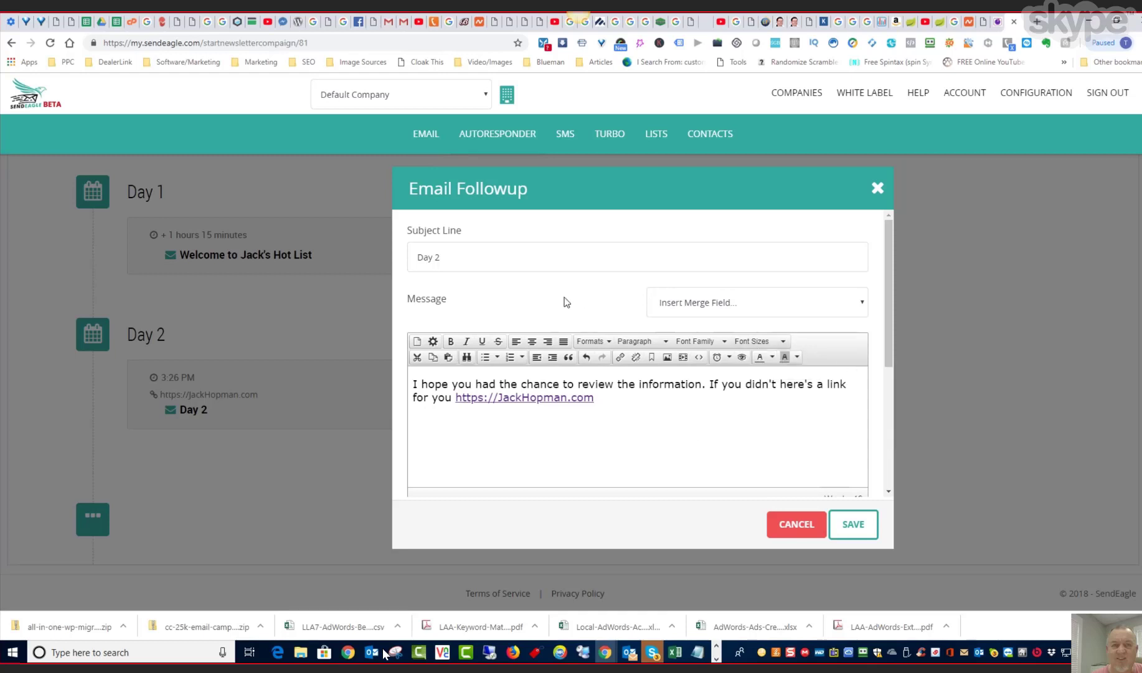
left_click(457, 257)
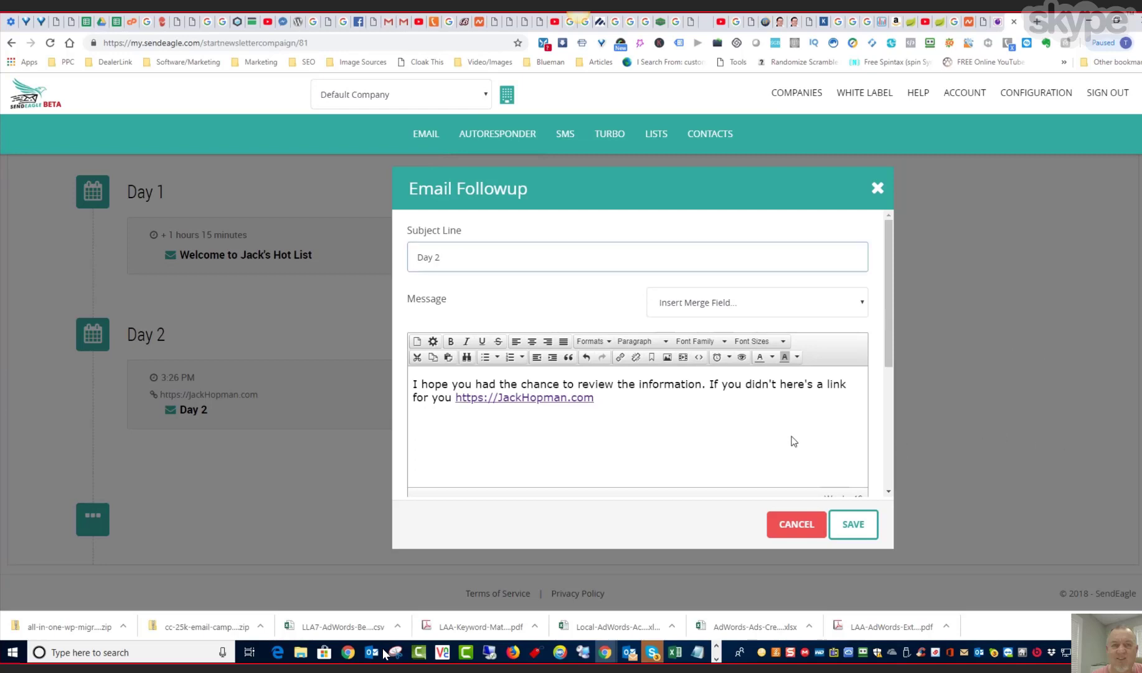
left_click(723, 342)
left_click(714, 380)
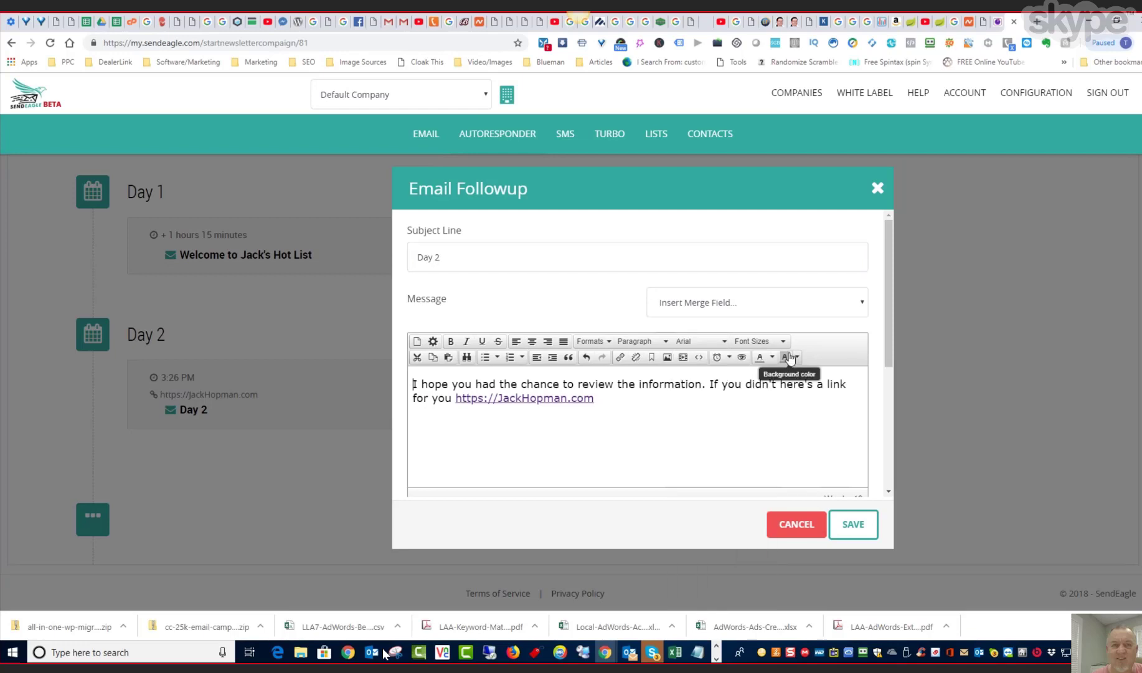
- Set the whole Day 2 message text, including the link, to 14pt and save the followup
left_click_drag(595, 398, 410, 391)
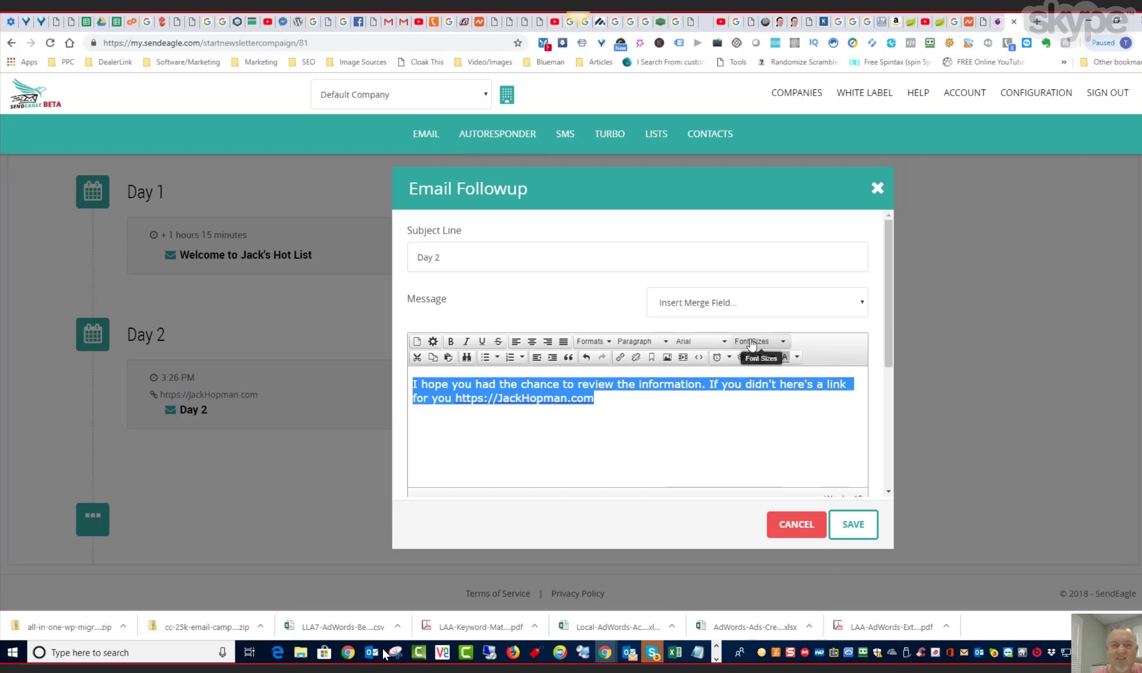
left_click(714, 345)
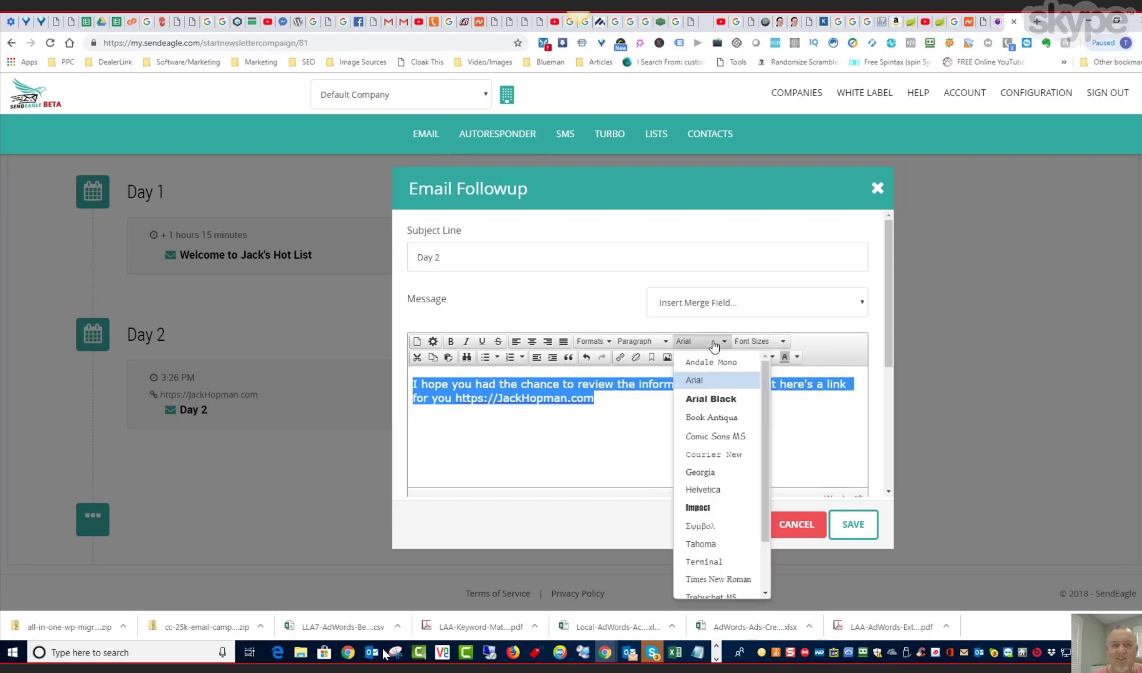
left_click(713, 346)
left_click(757, 342)
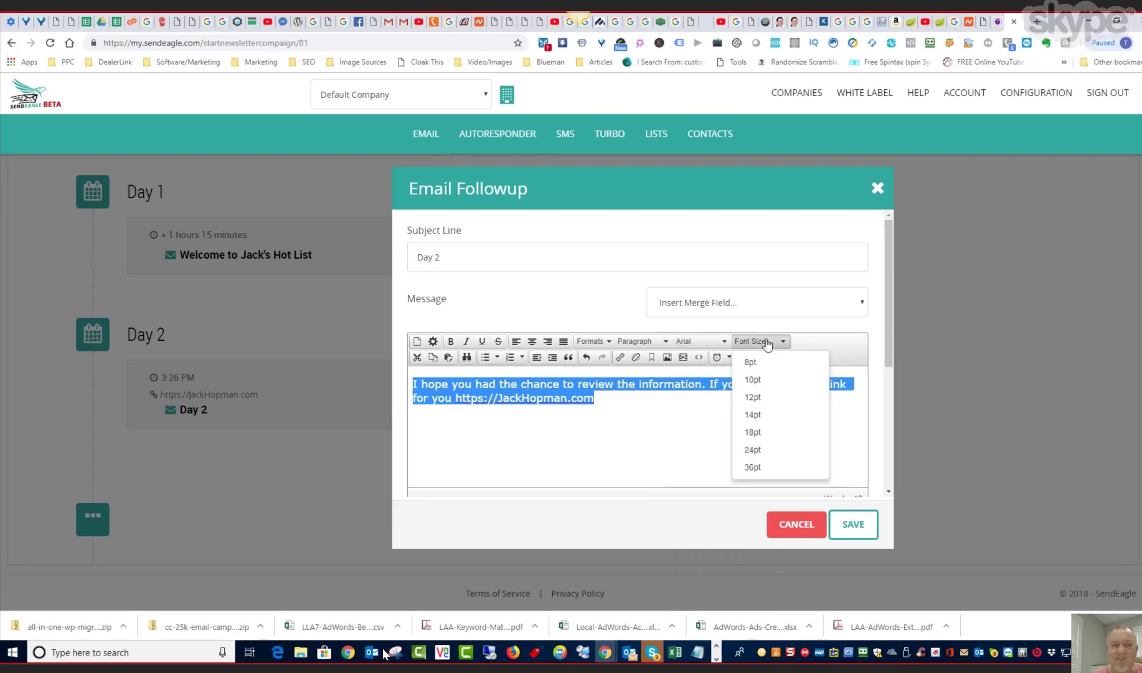
left_click(764, 416)
left_click(653, 418)
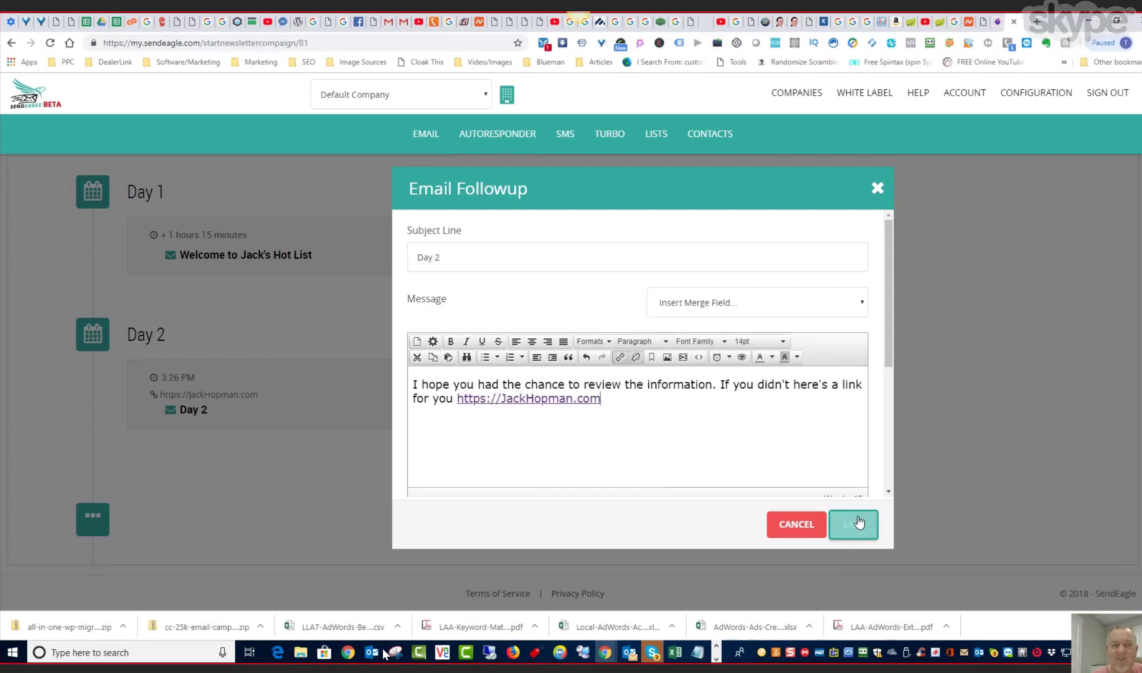
scroll(812, 425, "down", 4)
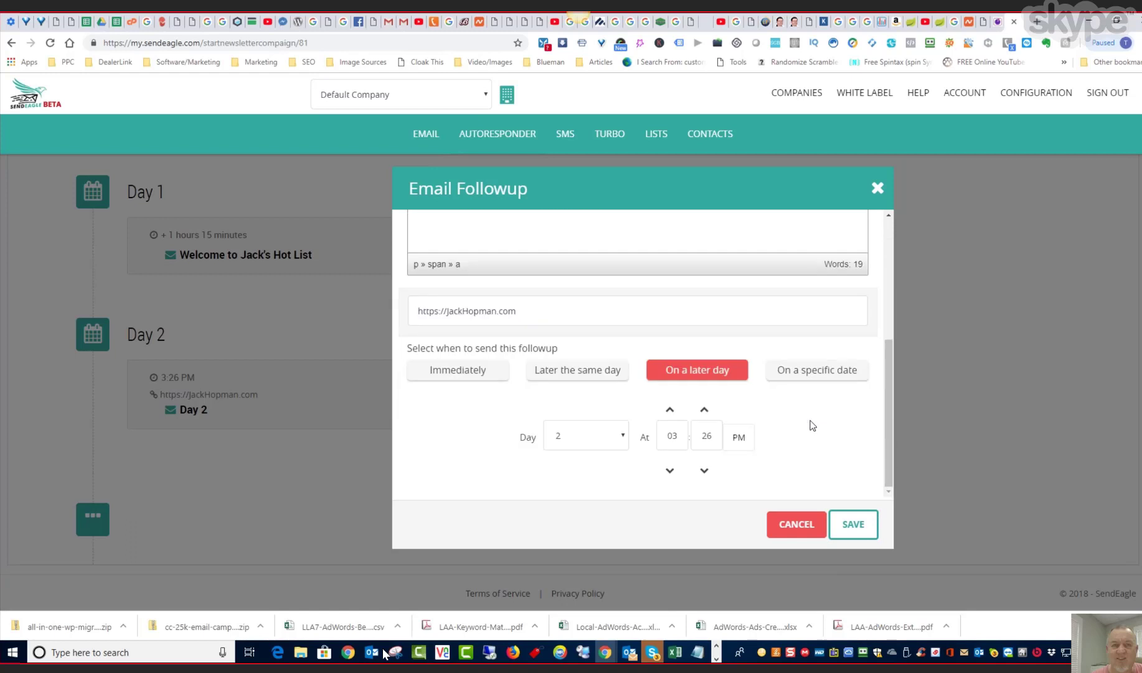
left_click(853, 523)
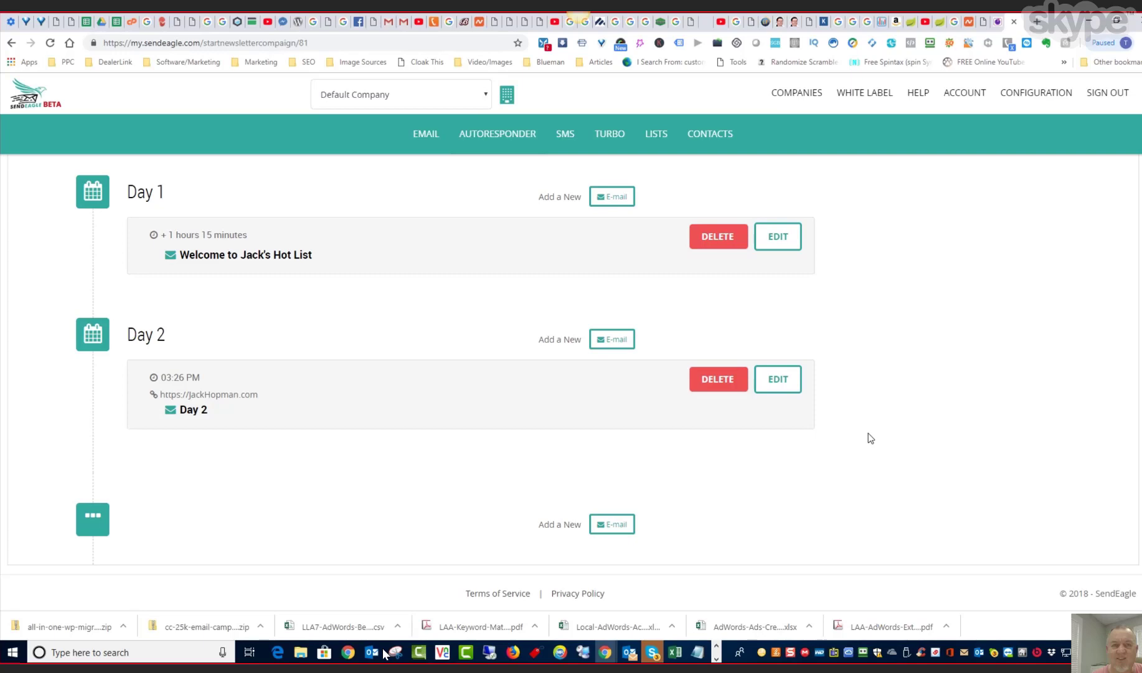
- Return from the followup timeline to the settings page of the "auto 1" campaign
scroll(869, 433, "up", 2)
scroll(870, 428, "up", 1)
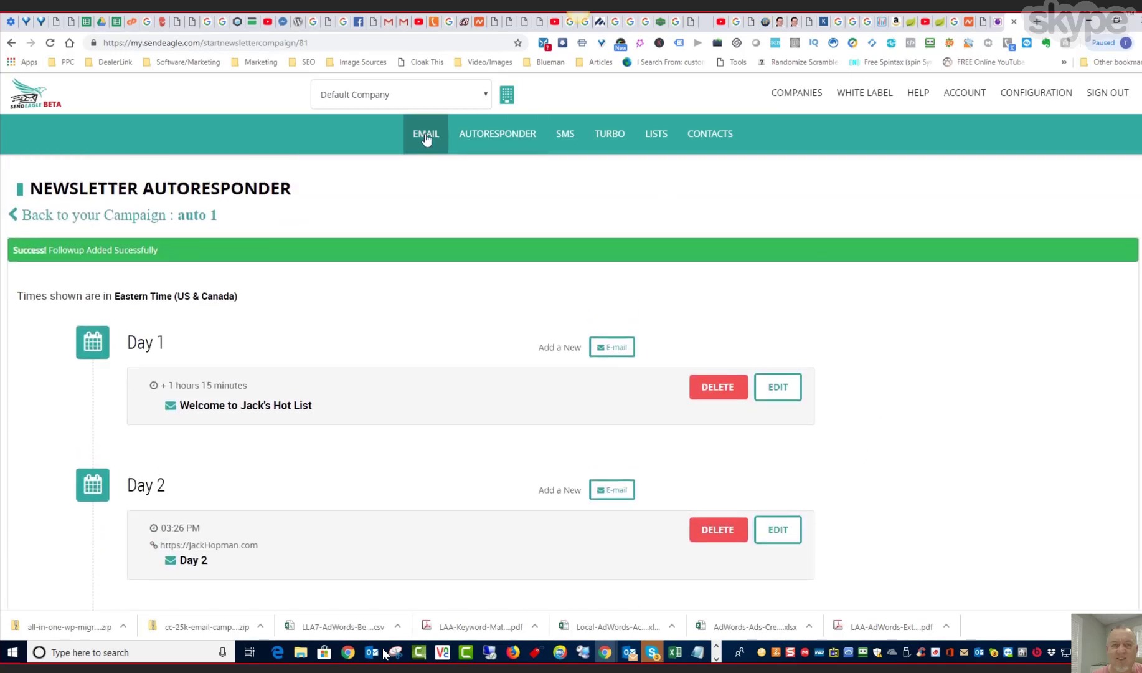
left_click(29, 213)
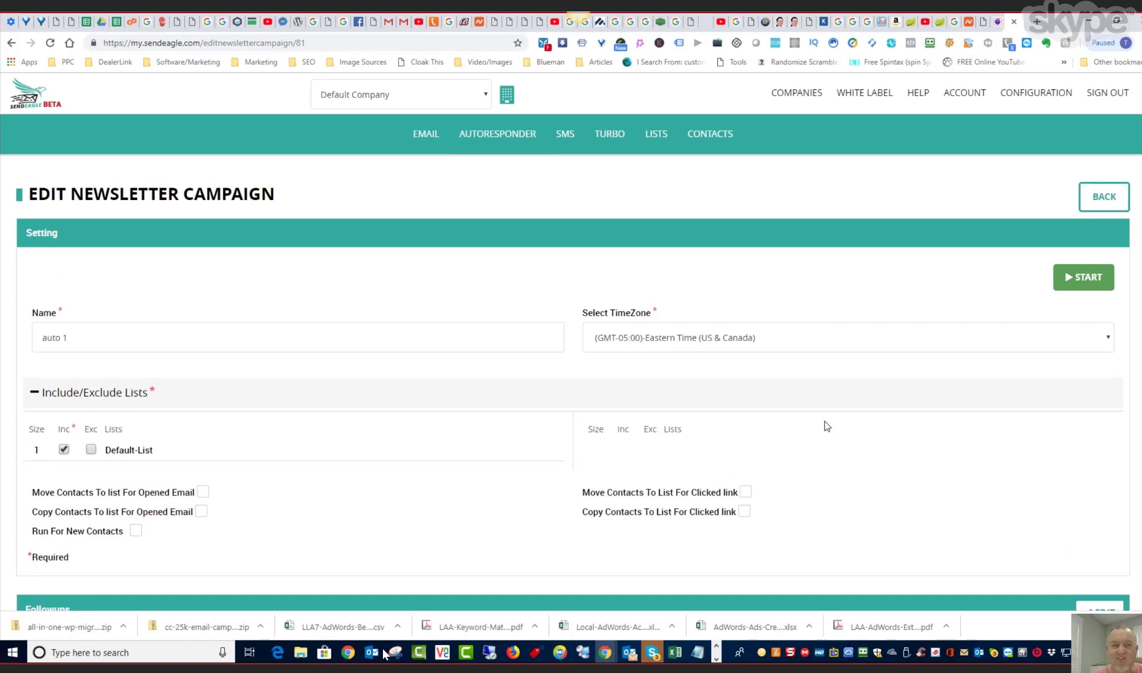
- Open the autoresponder overview and start the paused "auto 1" campaign
left_click(496, 134)
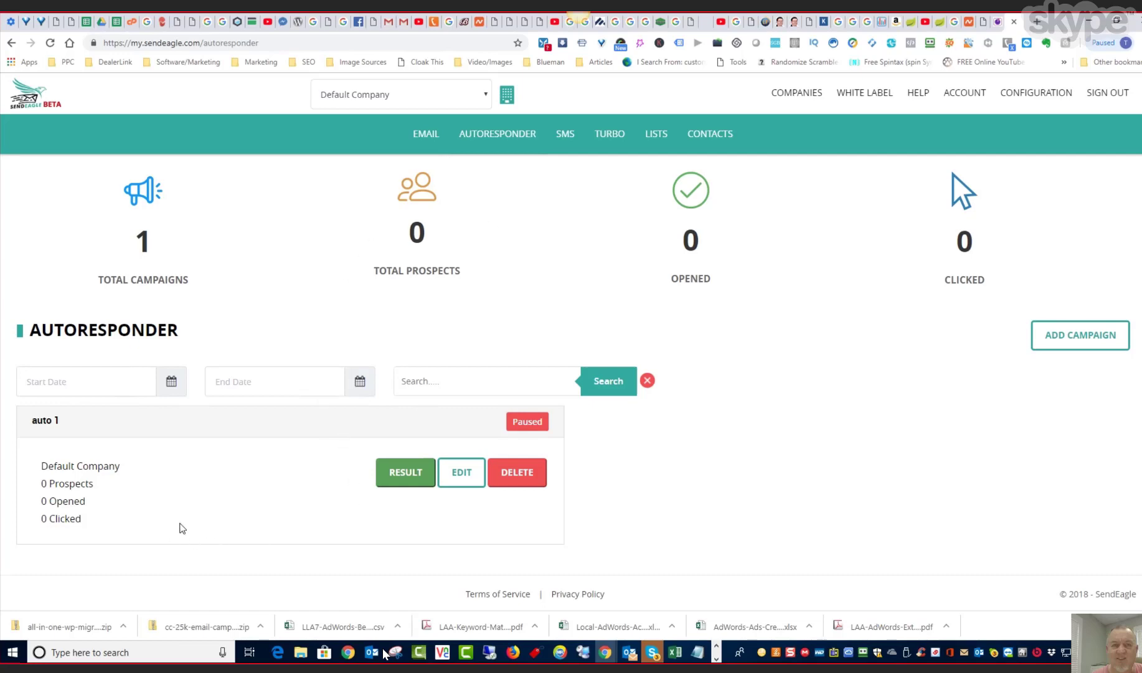
scroll(174, 520, "up", 1)
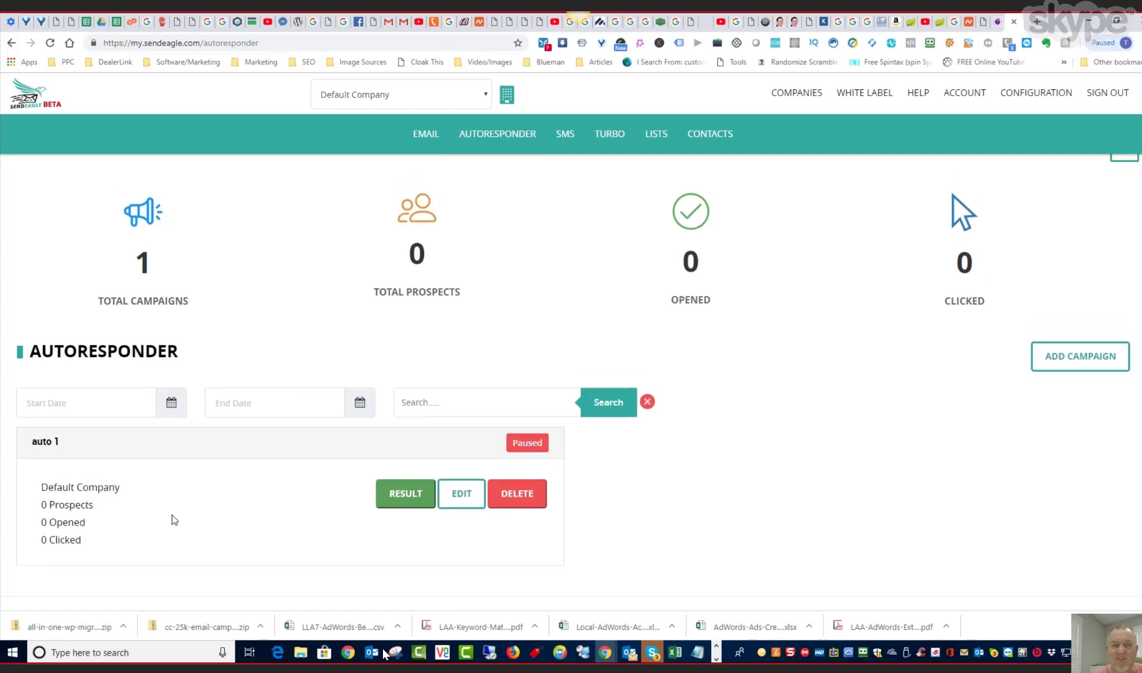
scroll(172, 520, "down", 1)
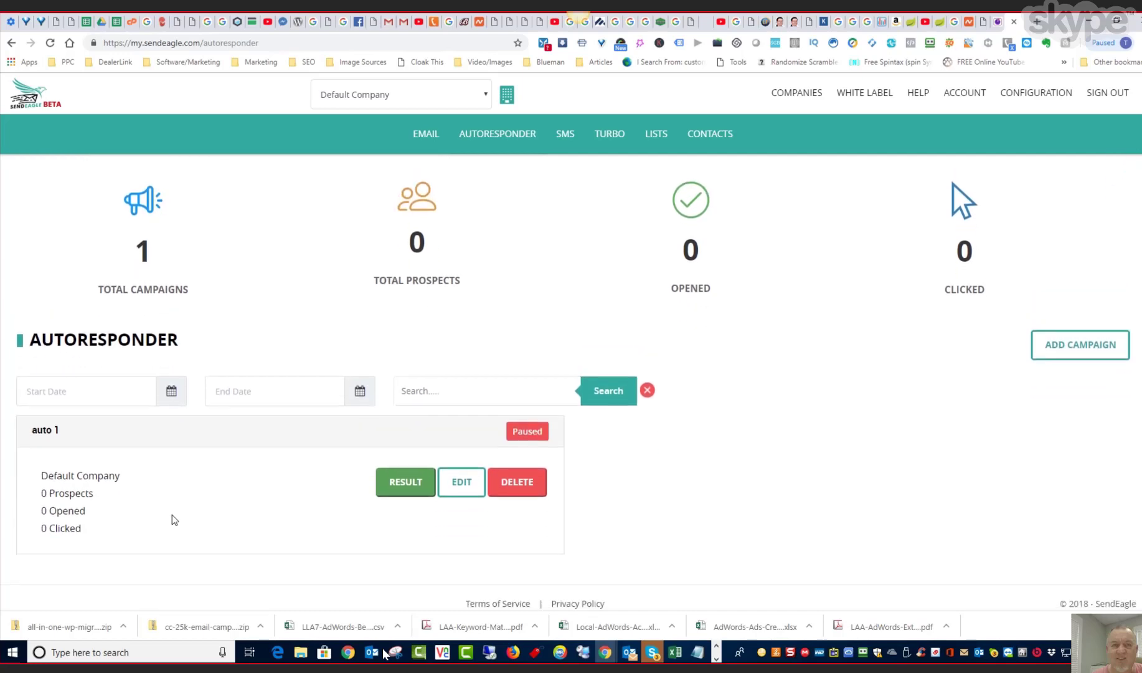
scroll(172, 520, "up", 1)
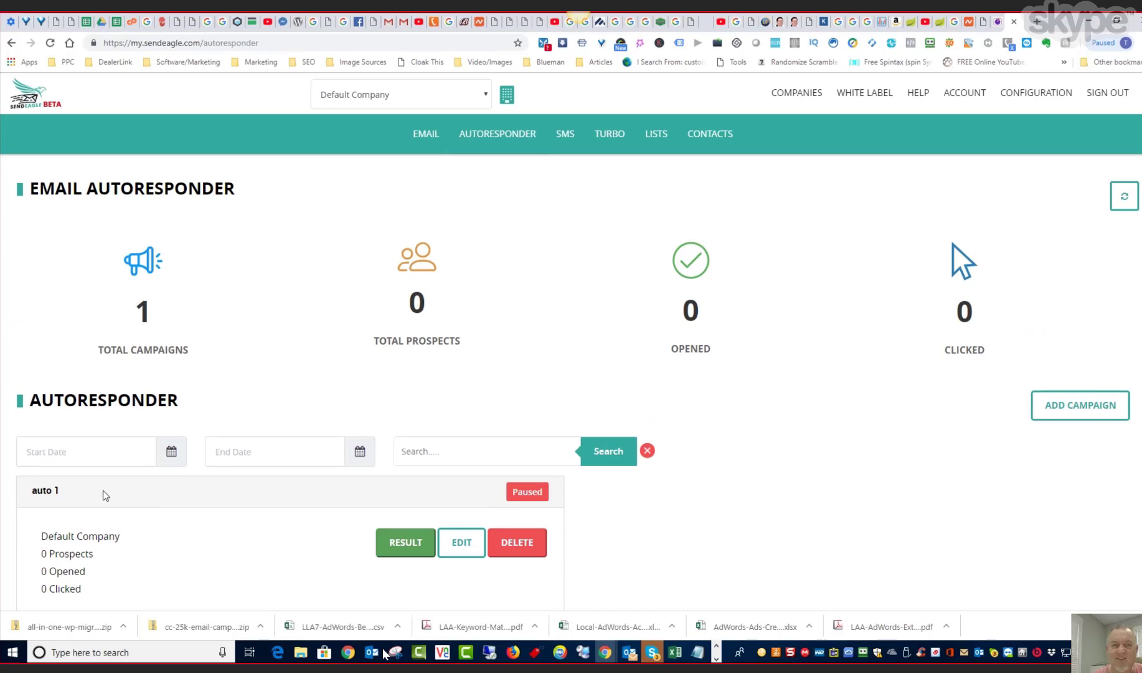
scroll(208, 557, "down", 1)
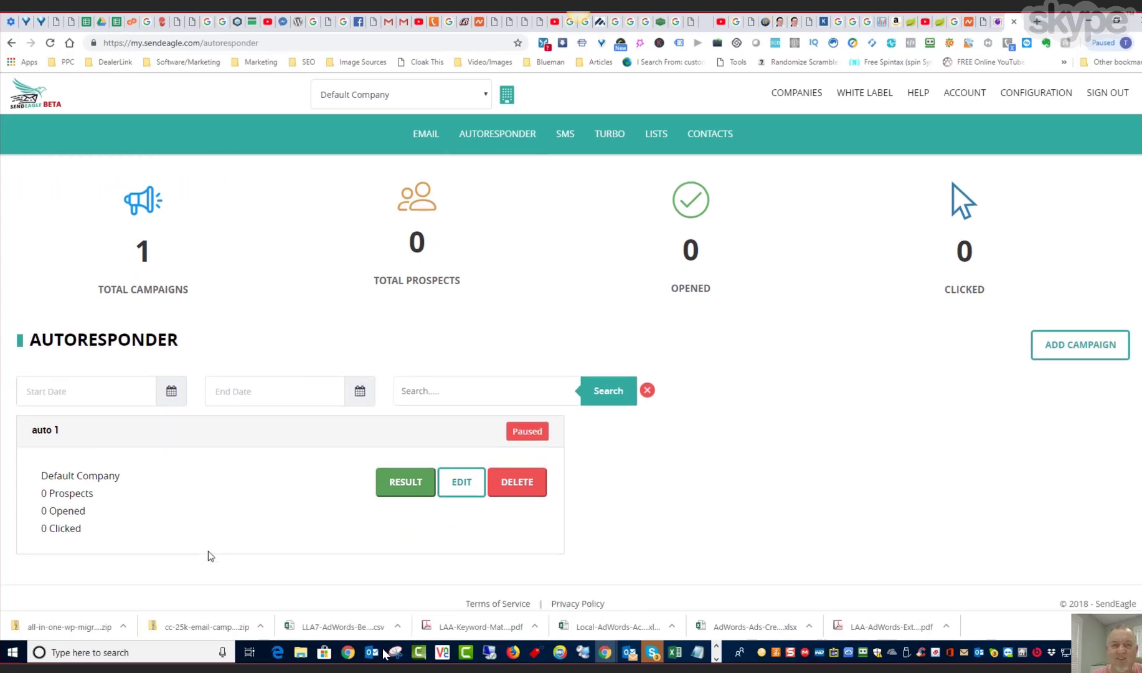
left_click_drag(32, 431, 59, 434)
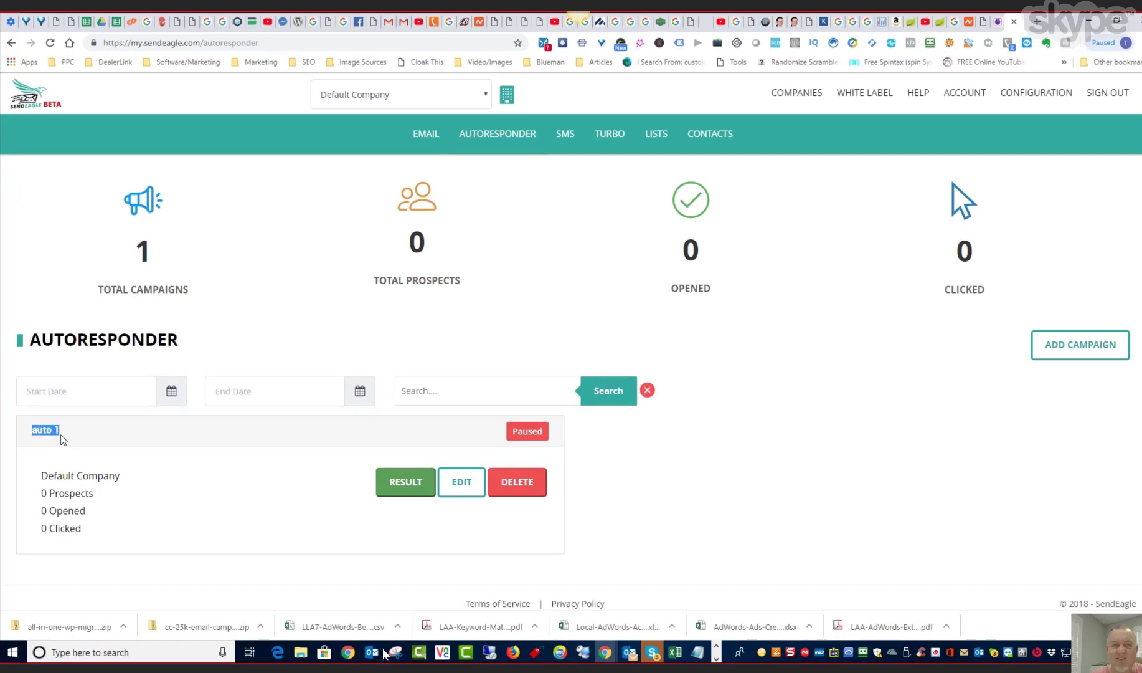
left_click(237, 517)
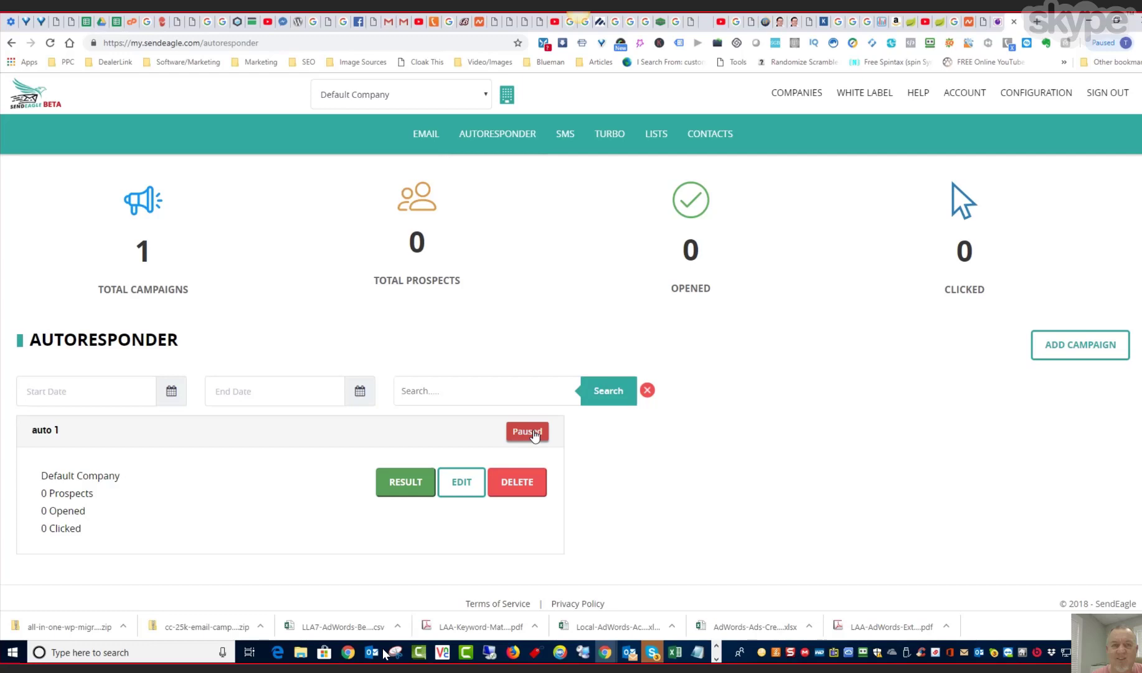
left_click(534, 432)
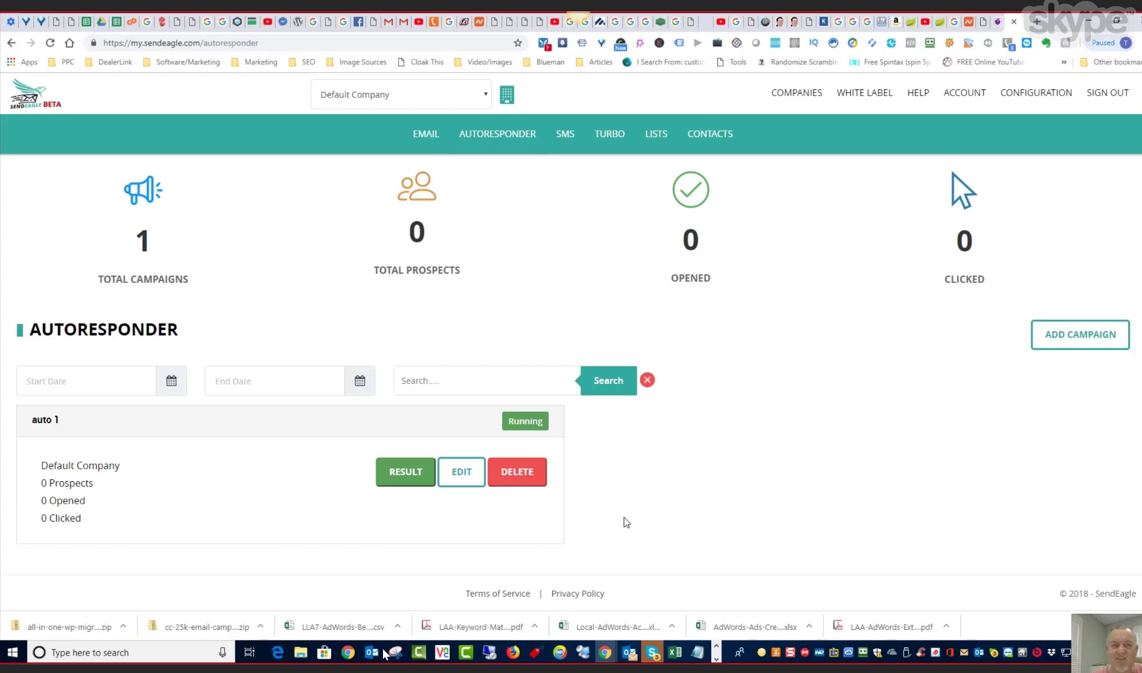
- Review the autoresponder overview and open the results of the "auto 1" campaign
scroll(626, 522, "up", 2)
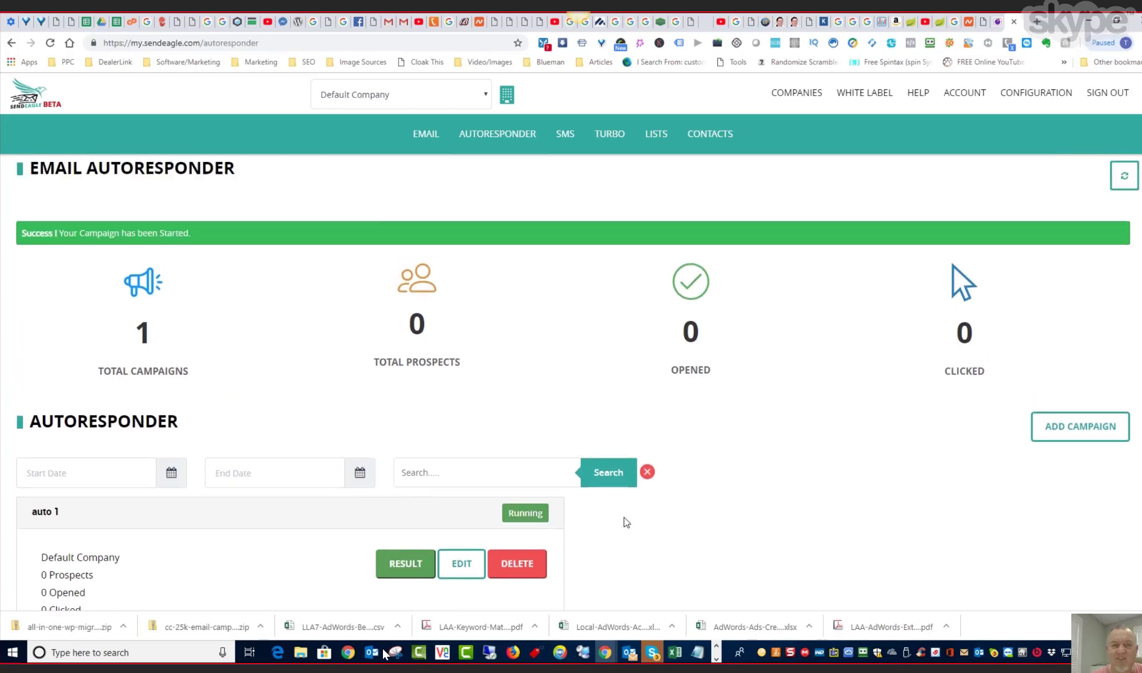
scroll(685, 555, "down", 2)
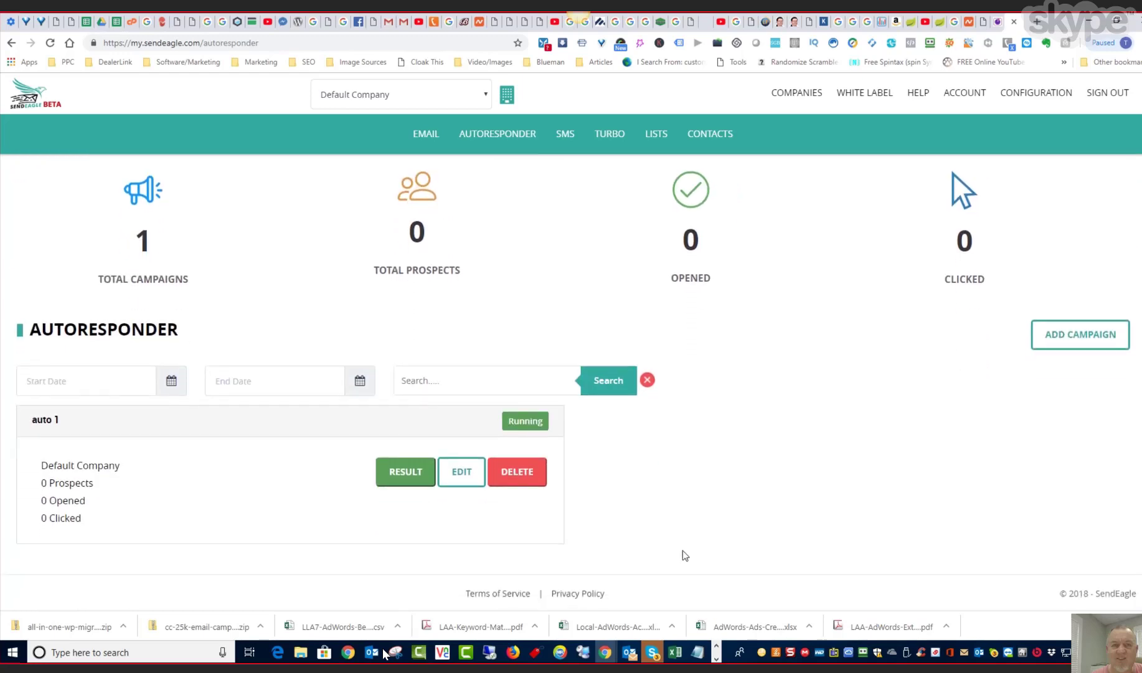
left_click(396, 474)
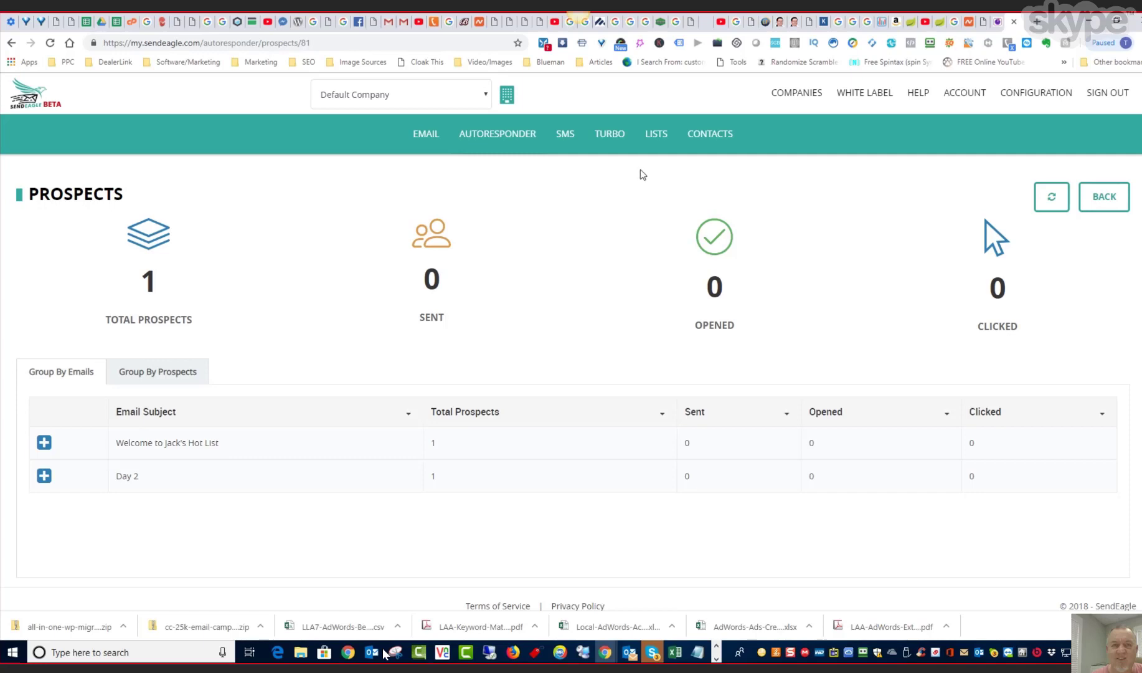
- Add a new signup form from list management and place a First Name field above its Email field
left_click(654, 142)
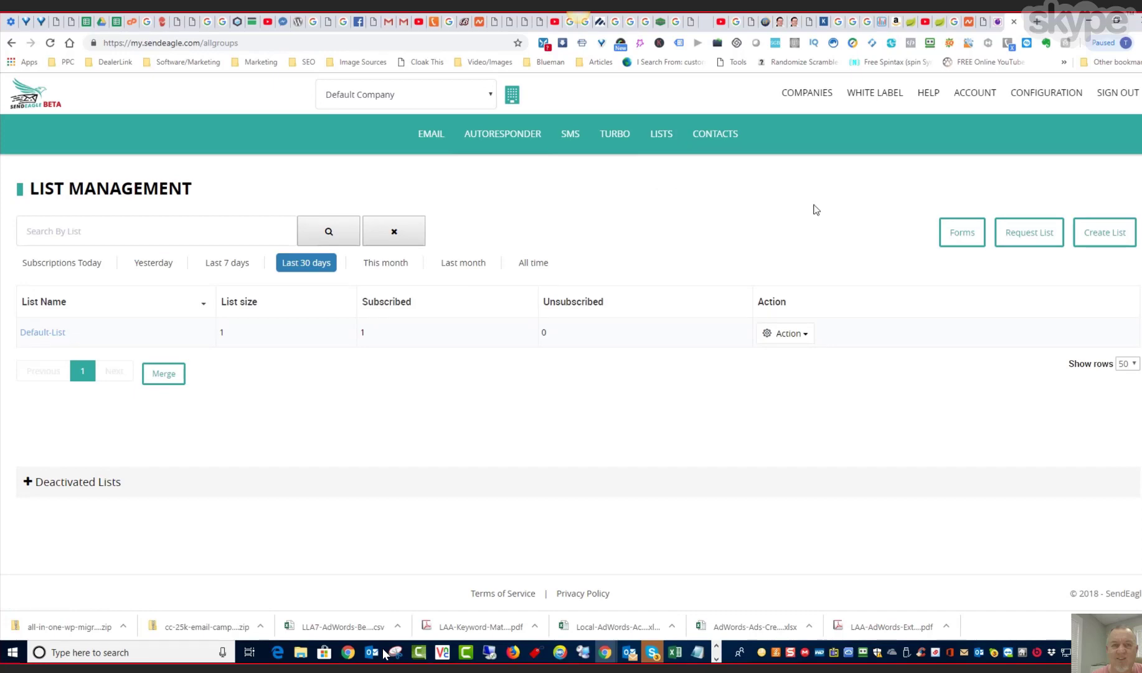
left_click(950, 239)
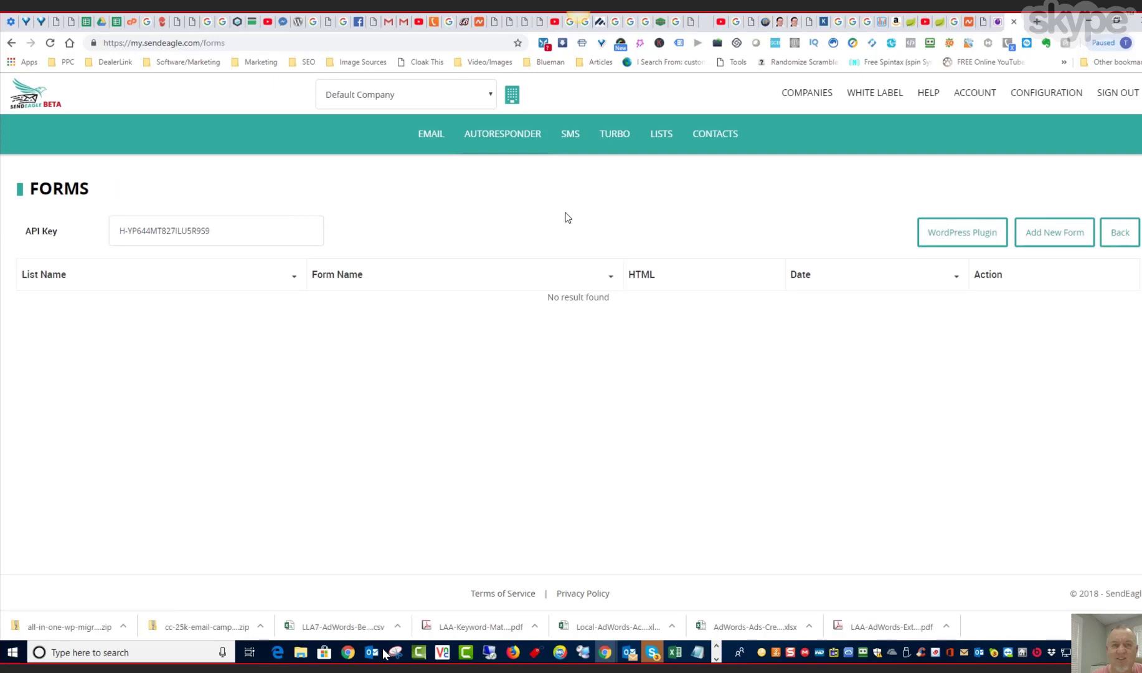
left_click(1041, 238)
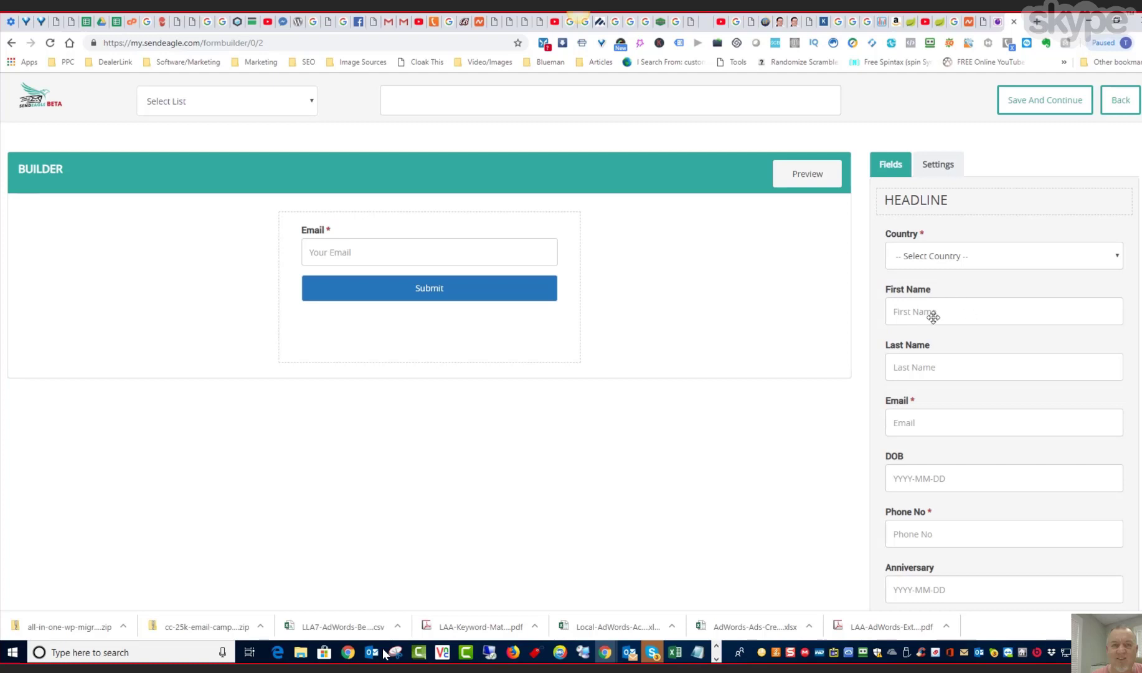
left_click_drag(933, 313, 423, 247)
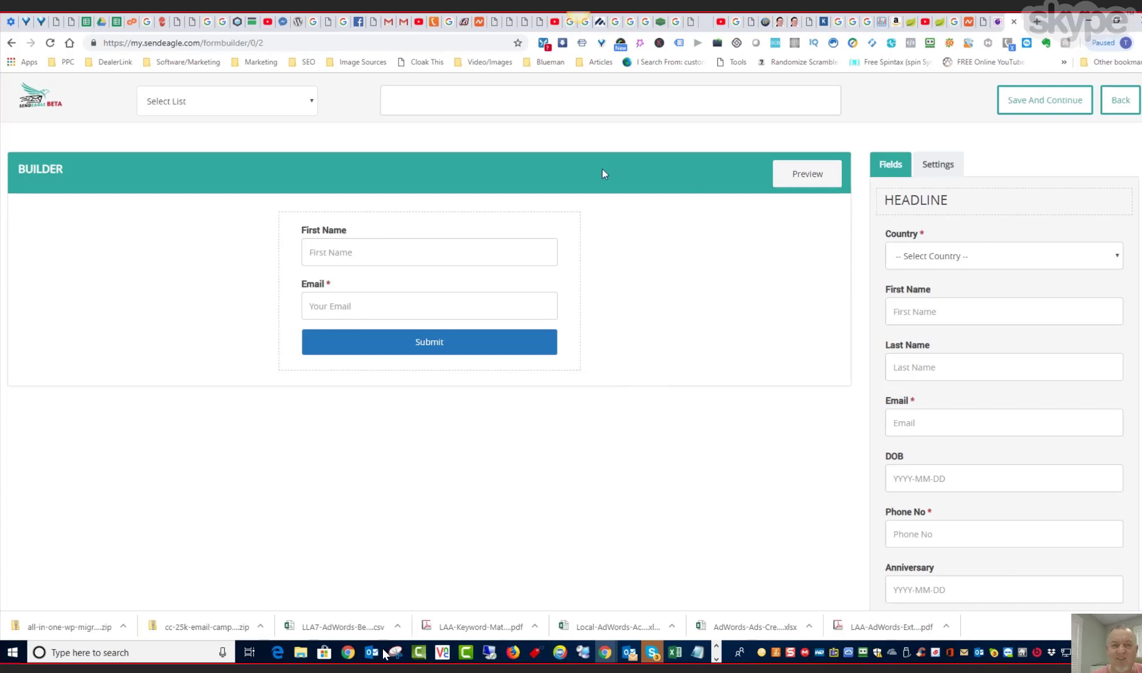
- Name the form with the owner's first name followed by "Form 1" and assign it to Default-List
left_click(421, 101)
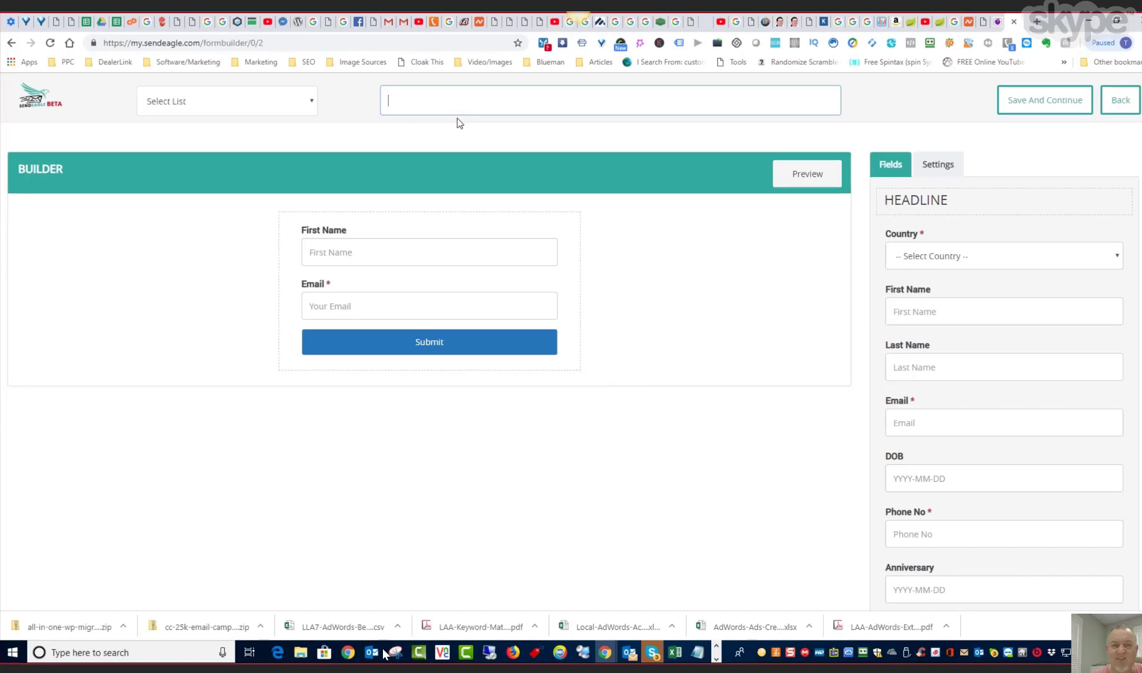
type("Tim Form 1")
left_click(311, 101)
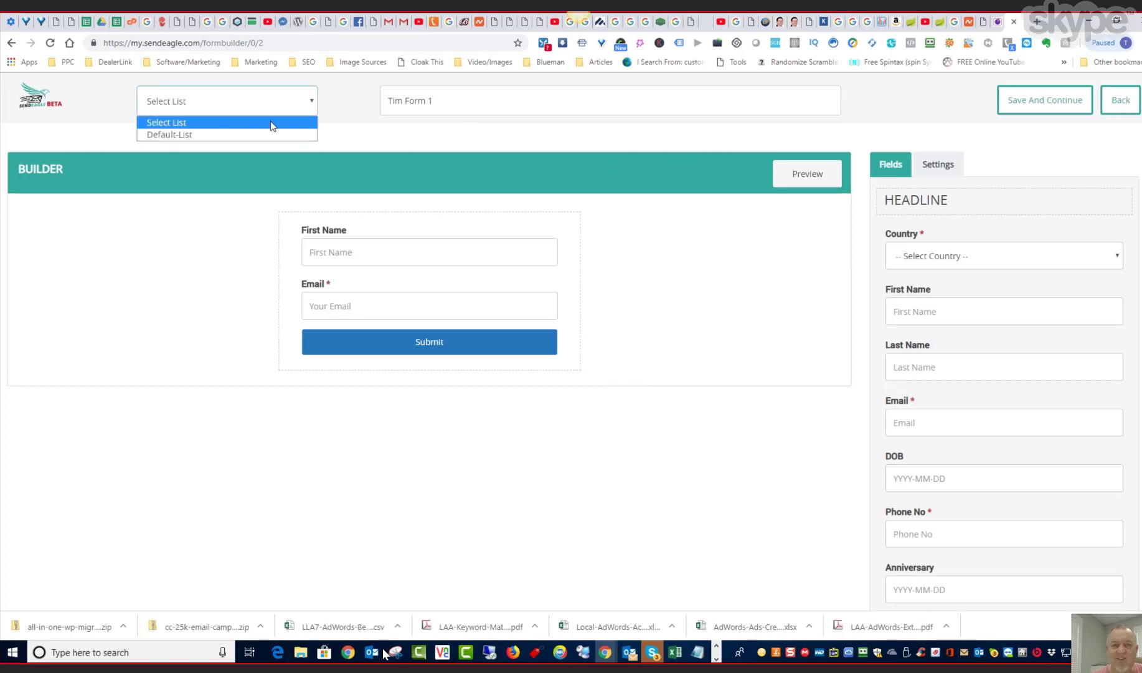
left_click(187, 134)
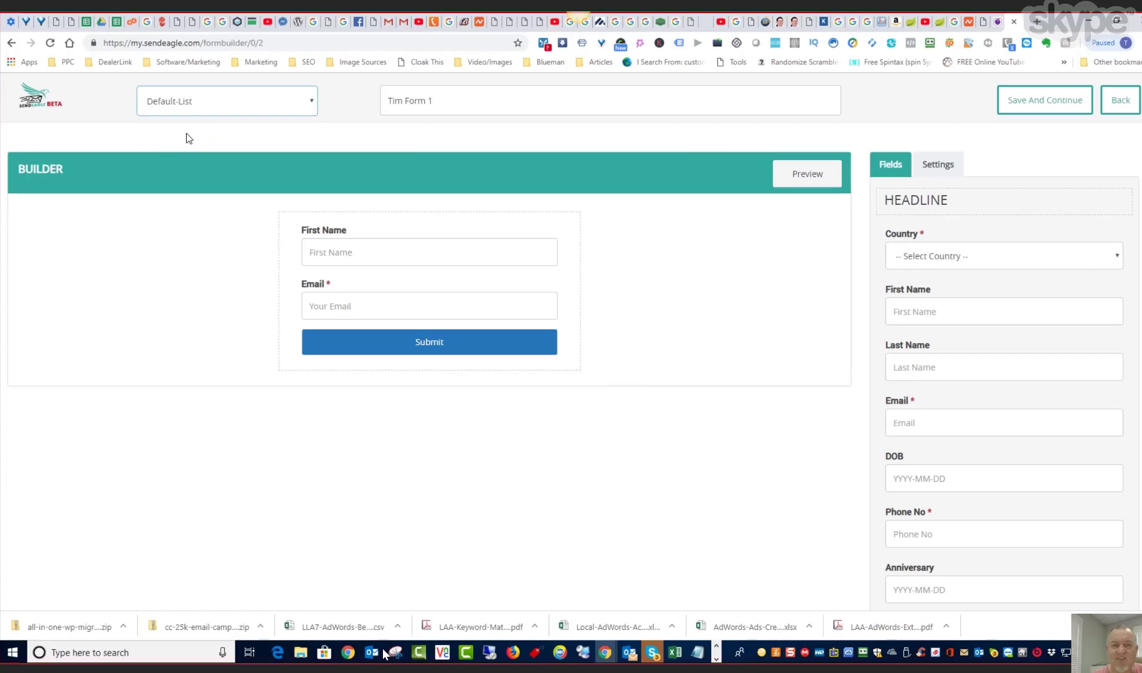
left_click(334, 127)
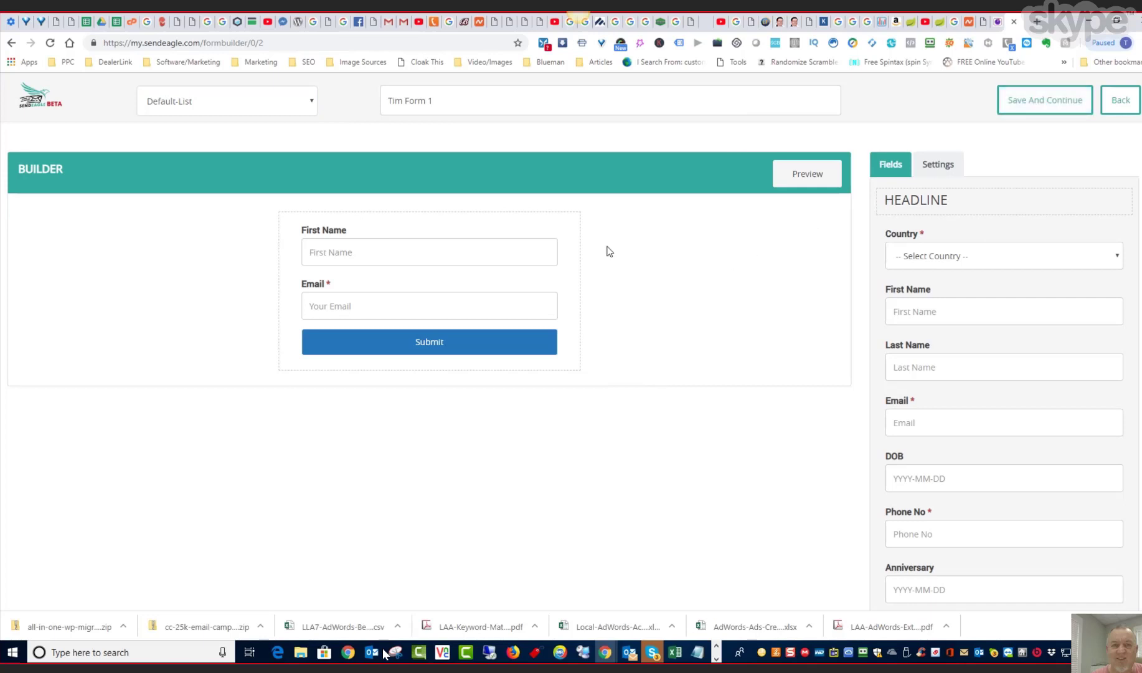
- Save the signup form to generate its embed codes and return to the forms list
scroll(714, 328, "down", 5)
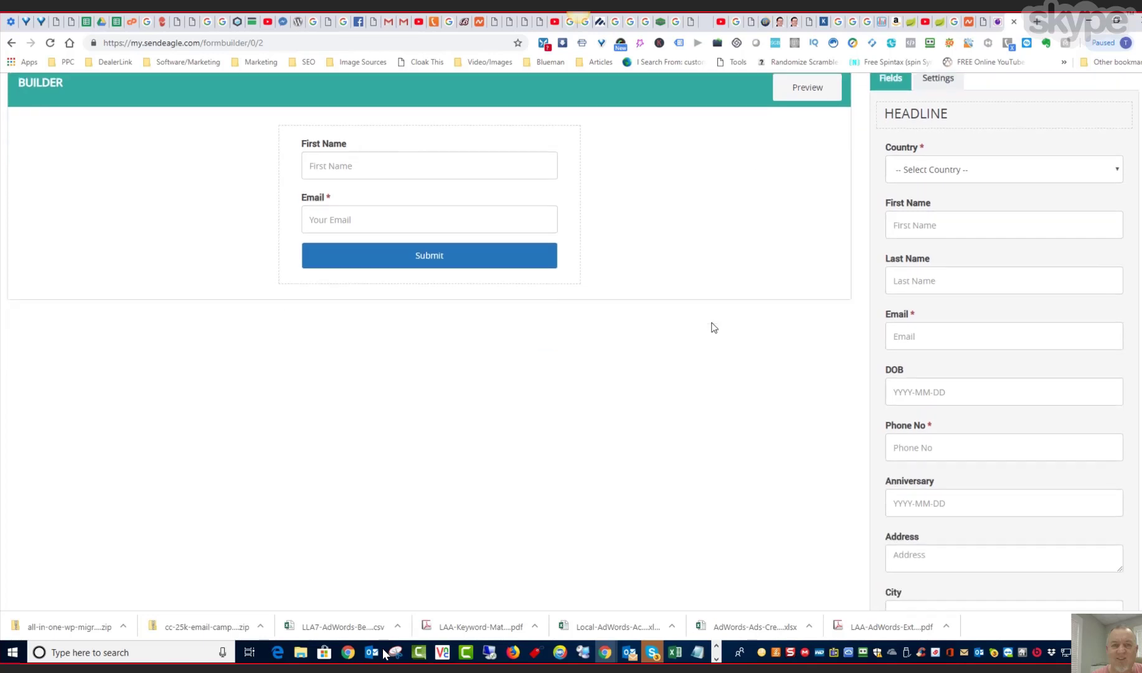
scroll(714, 327, "up", 5)
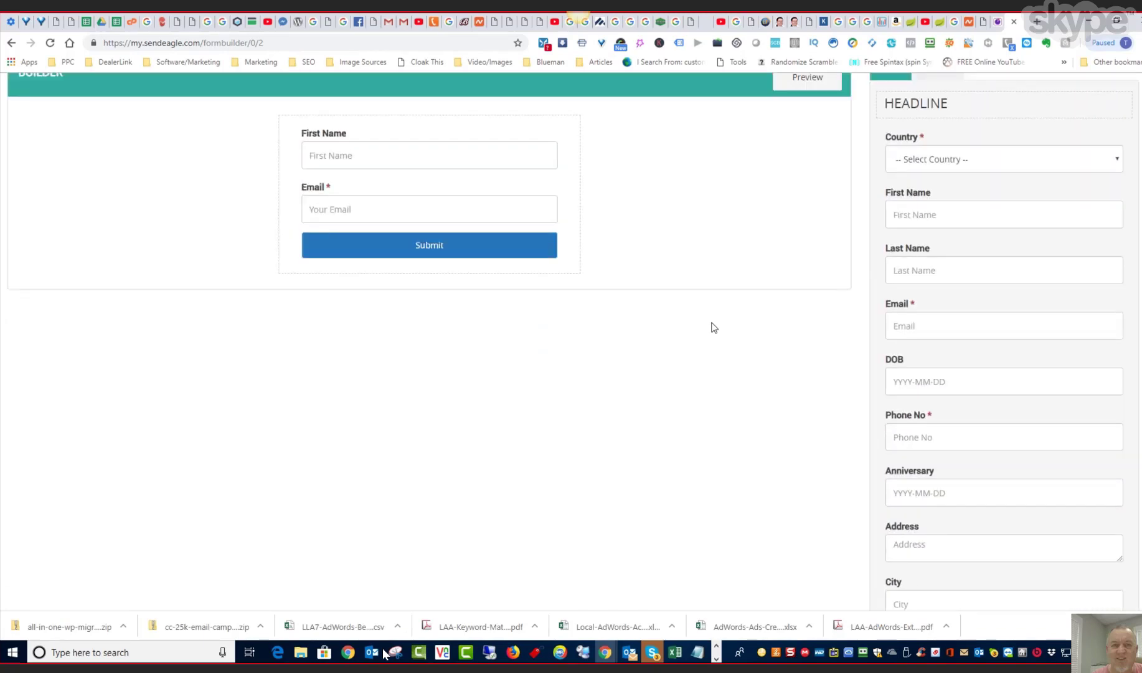
left_click(1033, 107)
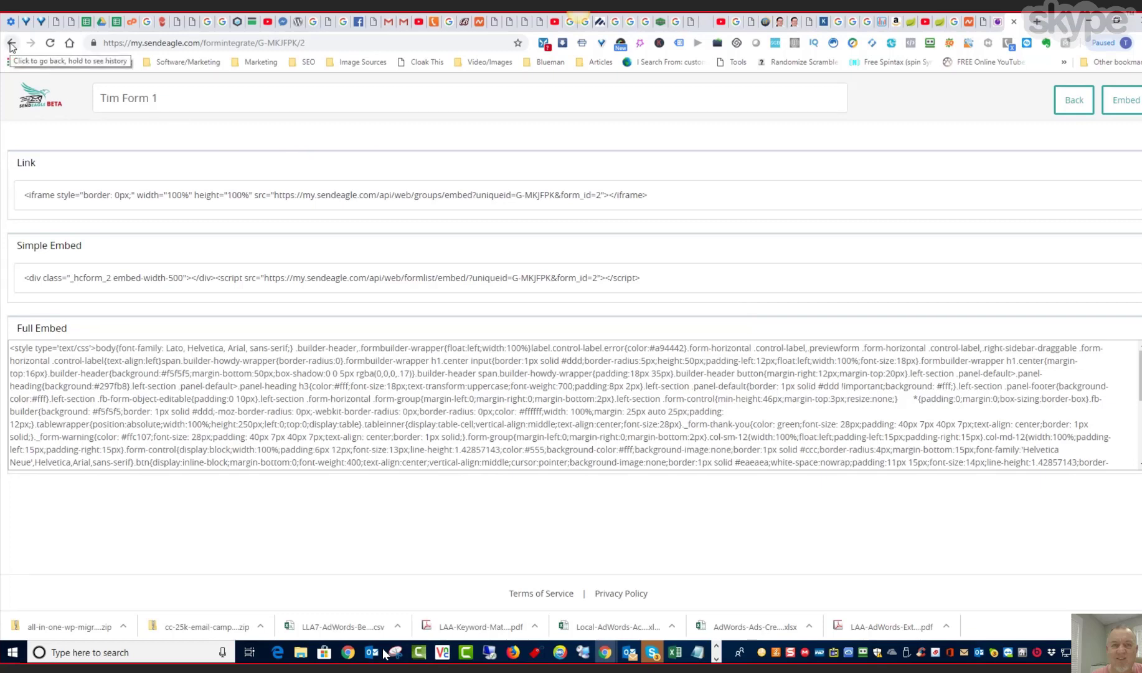
left_click(1067, 103)
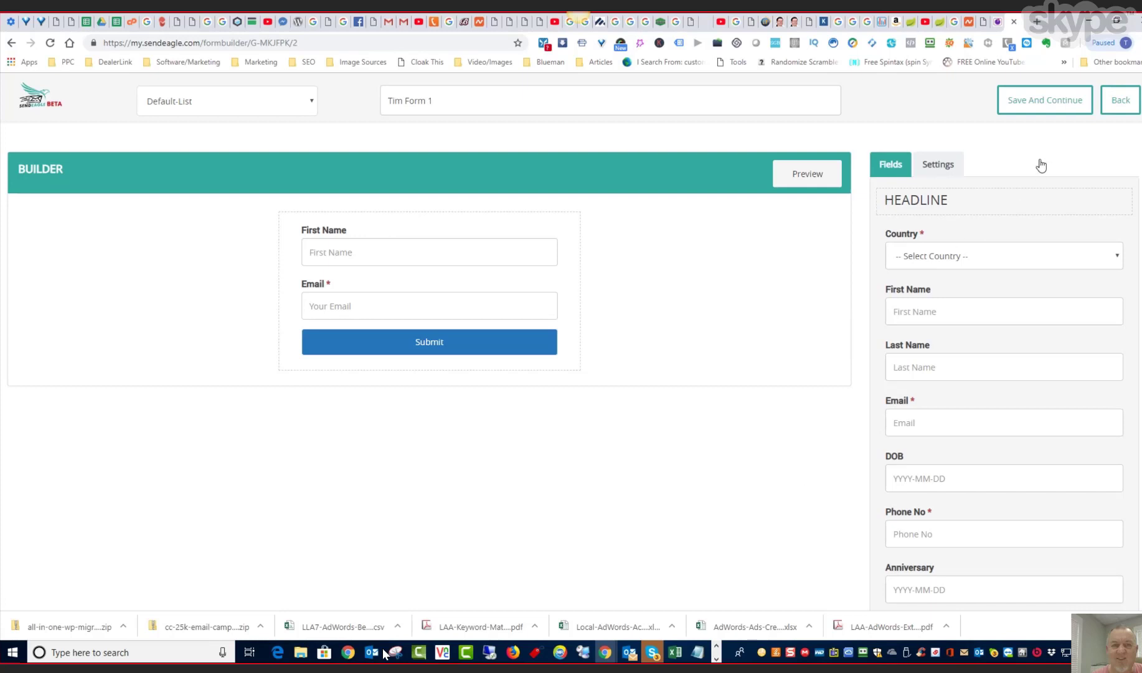
left_click(1120, 111)
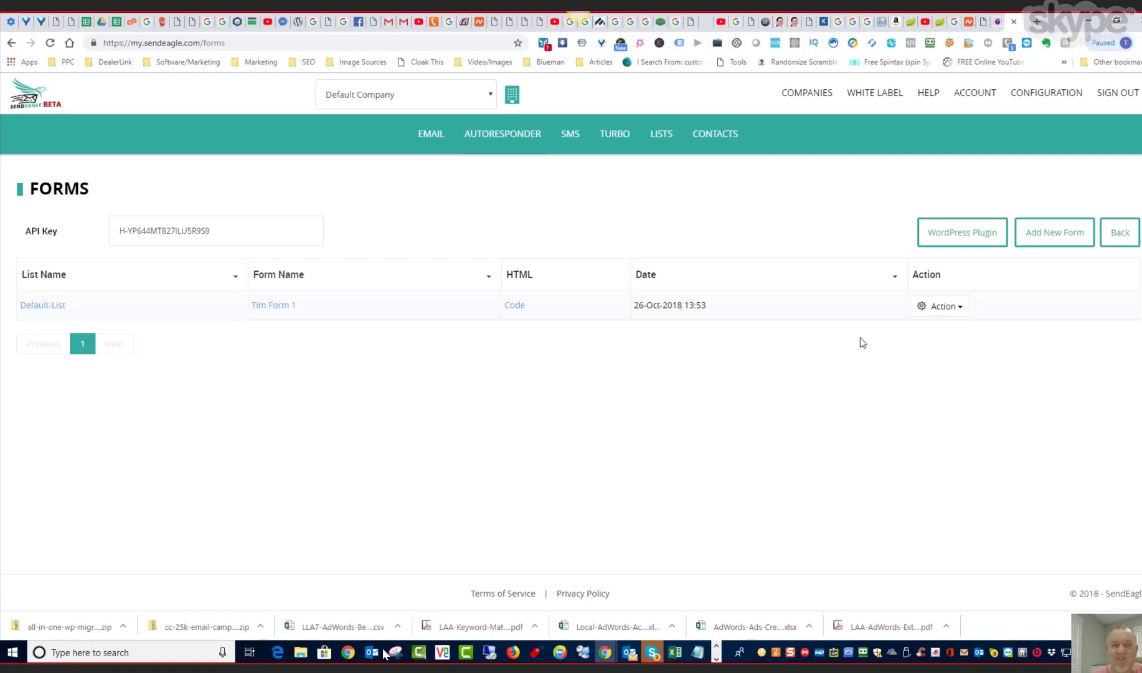
left_click(957, 239)
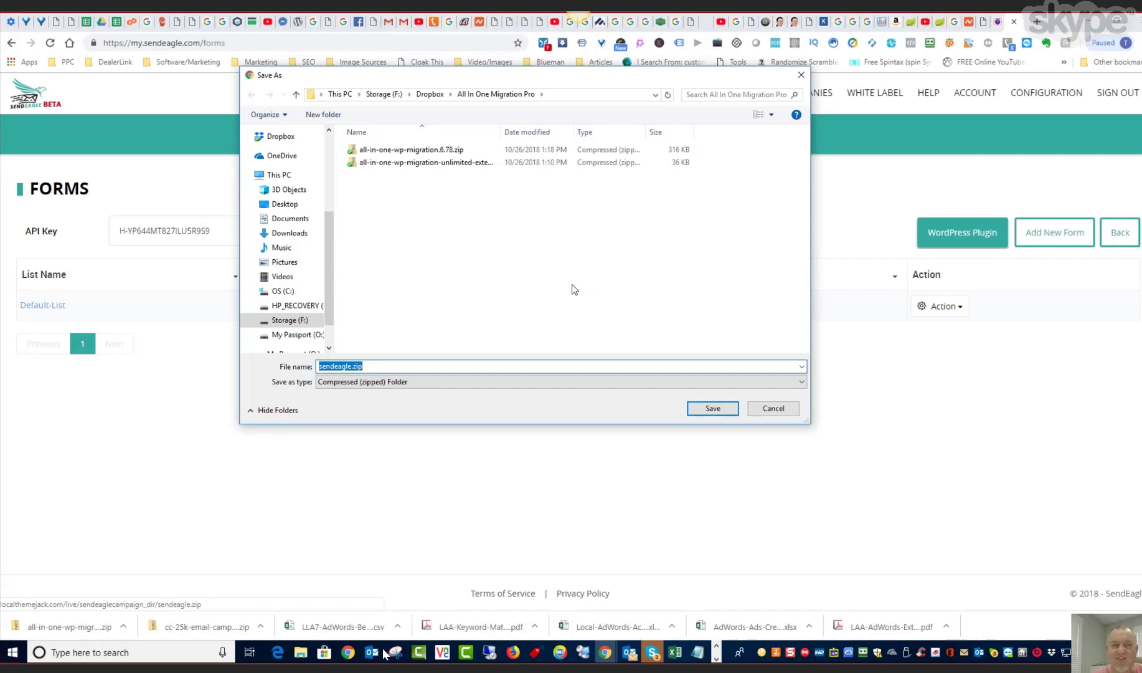
left_click(774, 409)
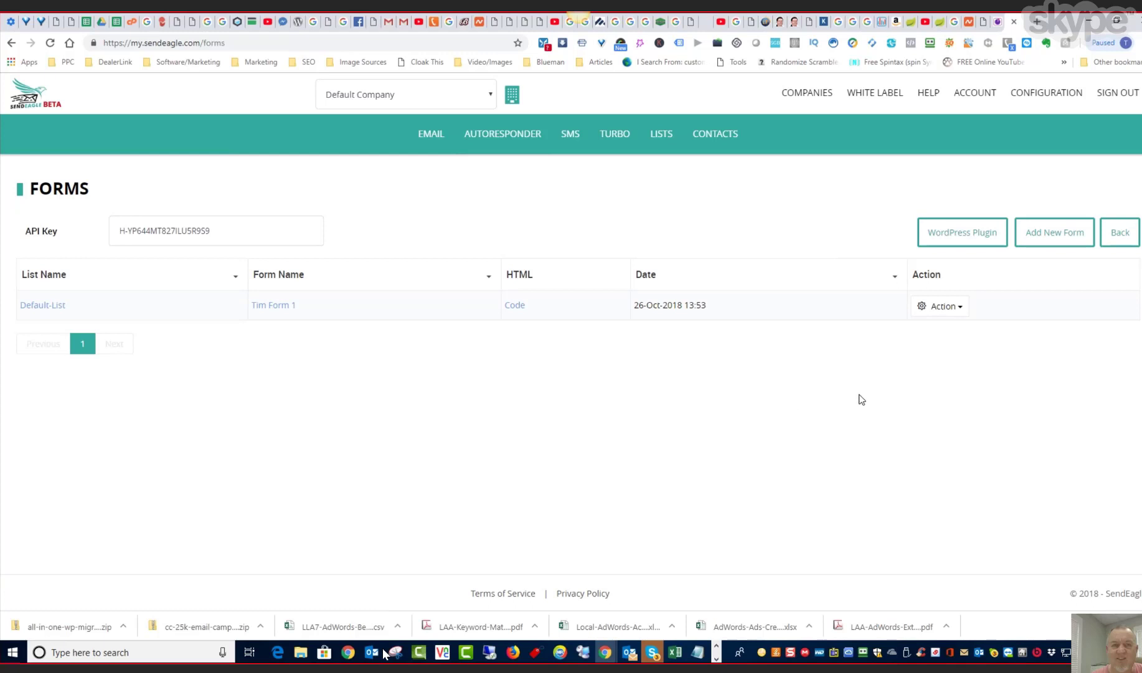
left_click(962, 306)
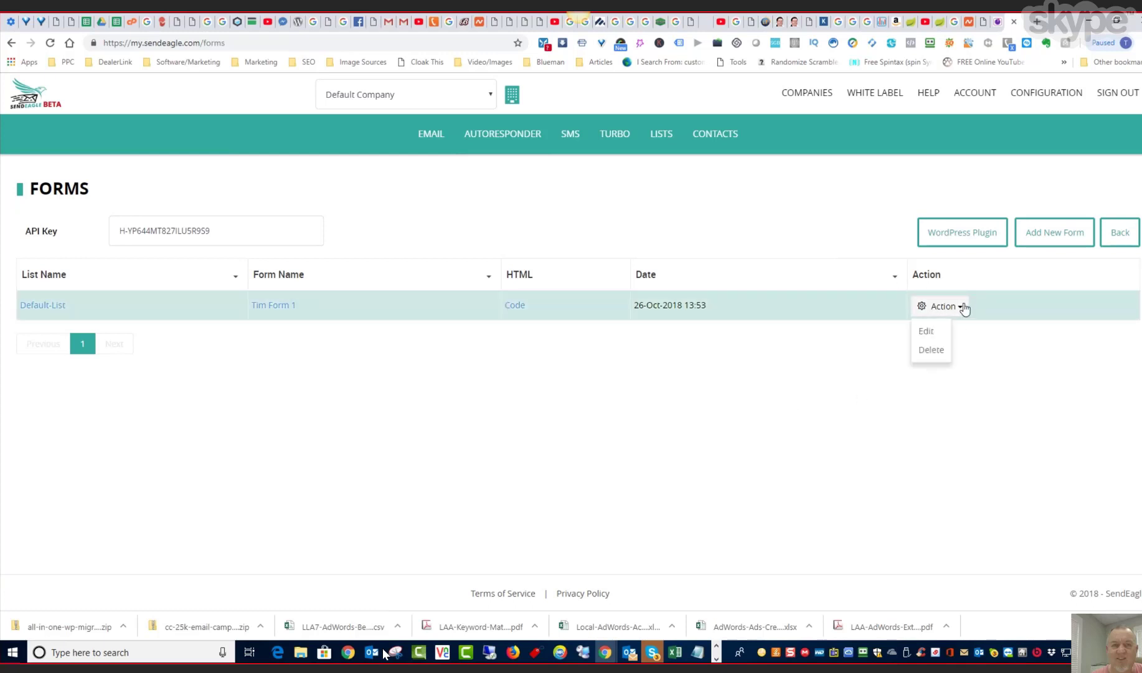
left_click(963, 416)
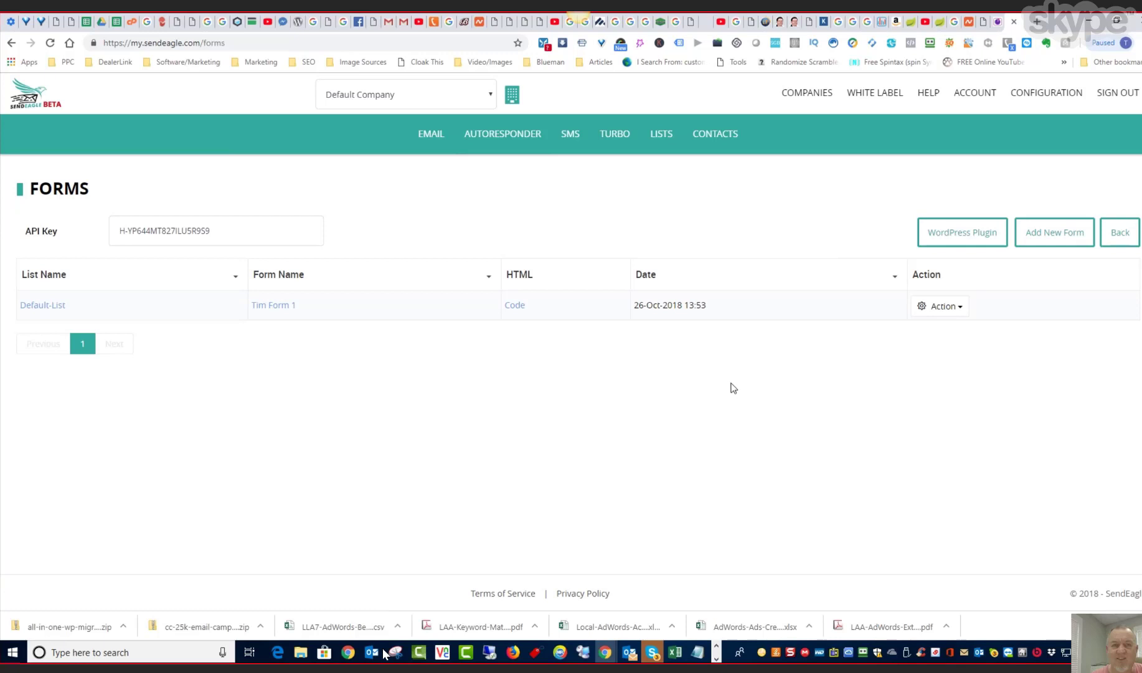
- Open the integrations configuration and examine the Zapier invite link and the API details
left_click(1040, 100)
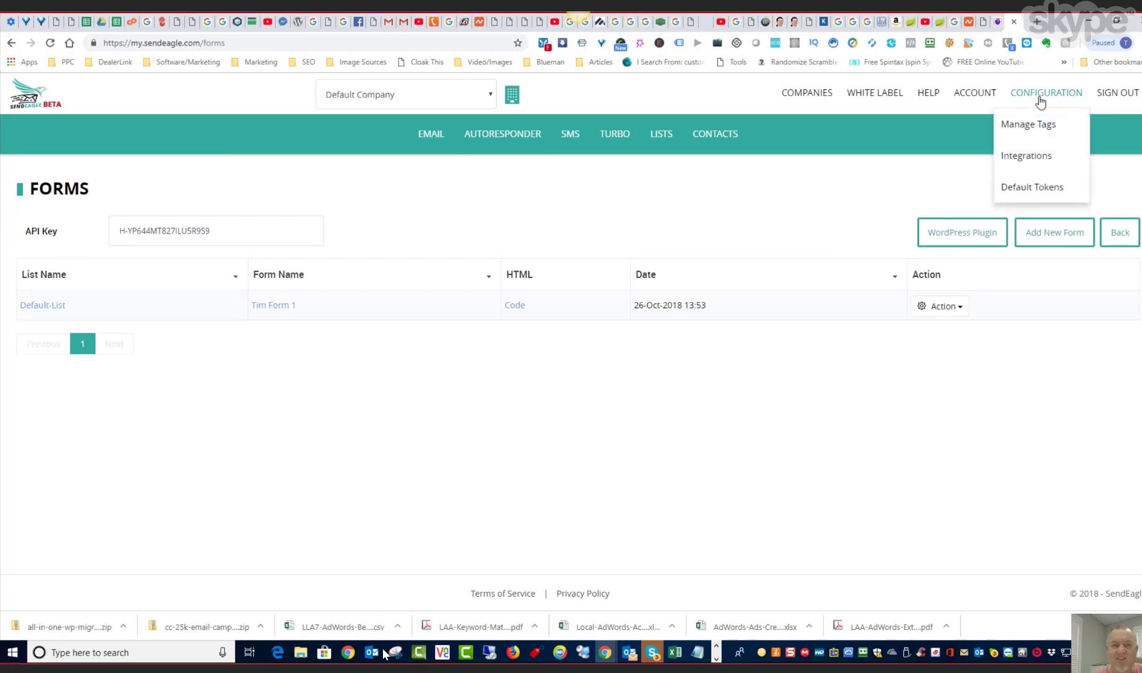
left_click(1032, 161)
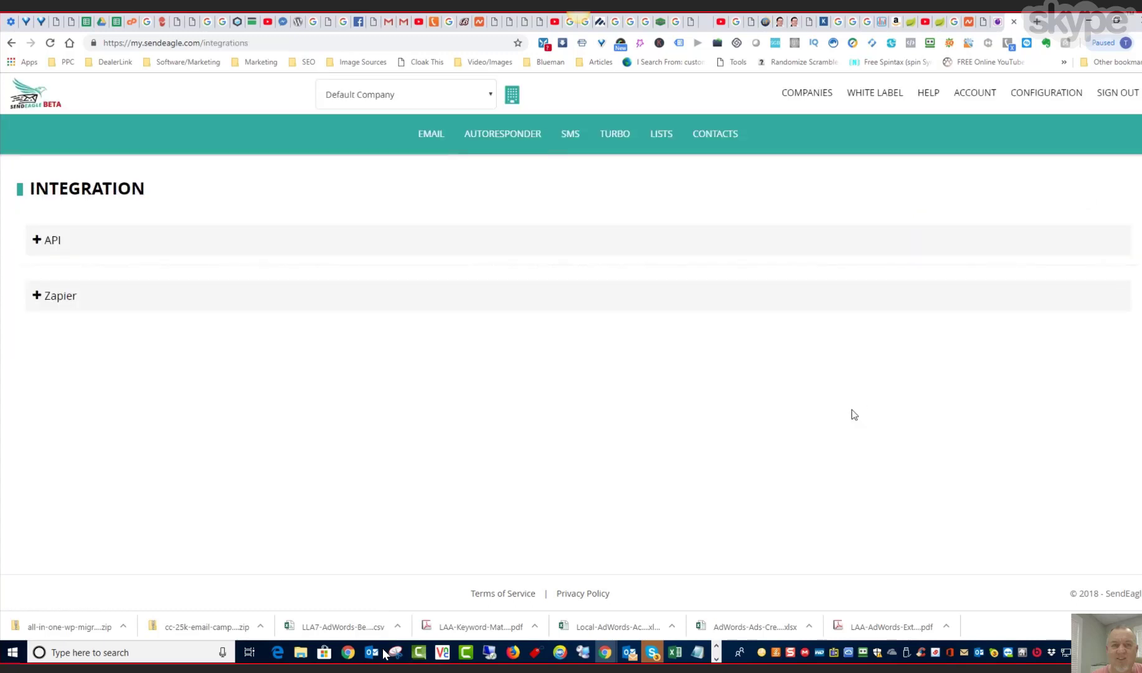
left_click(37, 297)
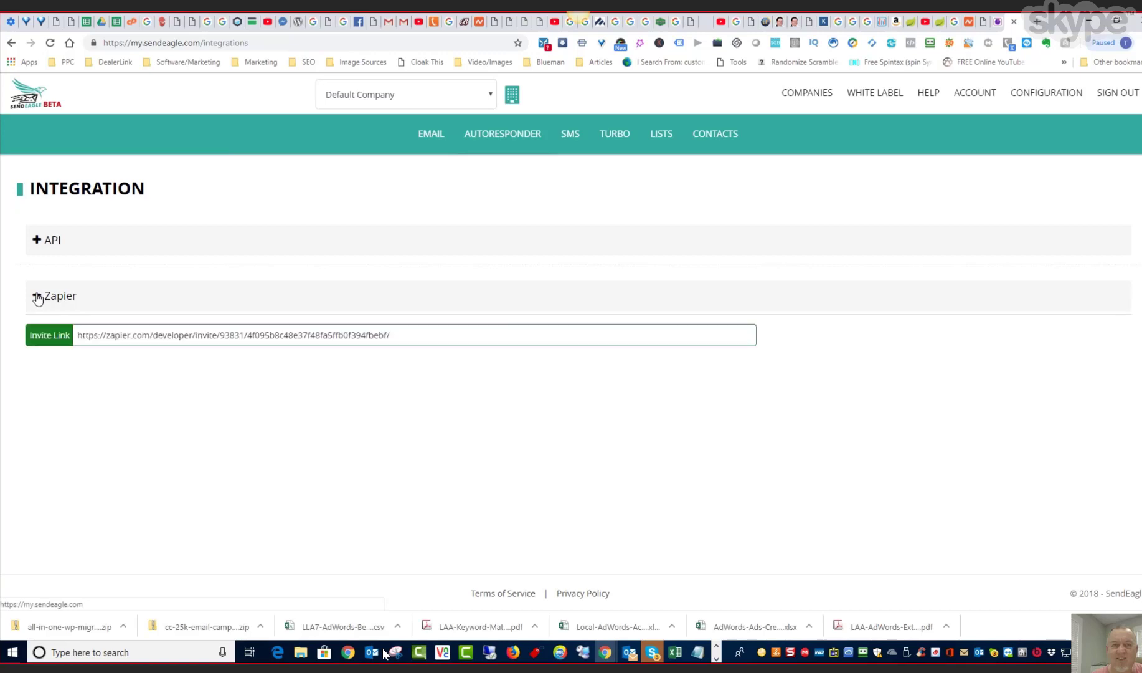
left_click(36, 297)
left_click(36, 245)
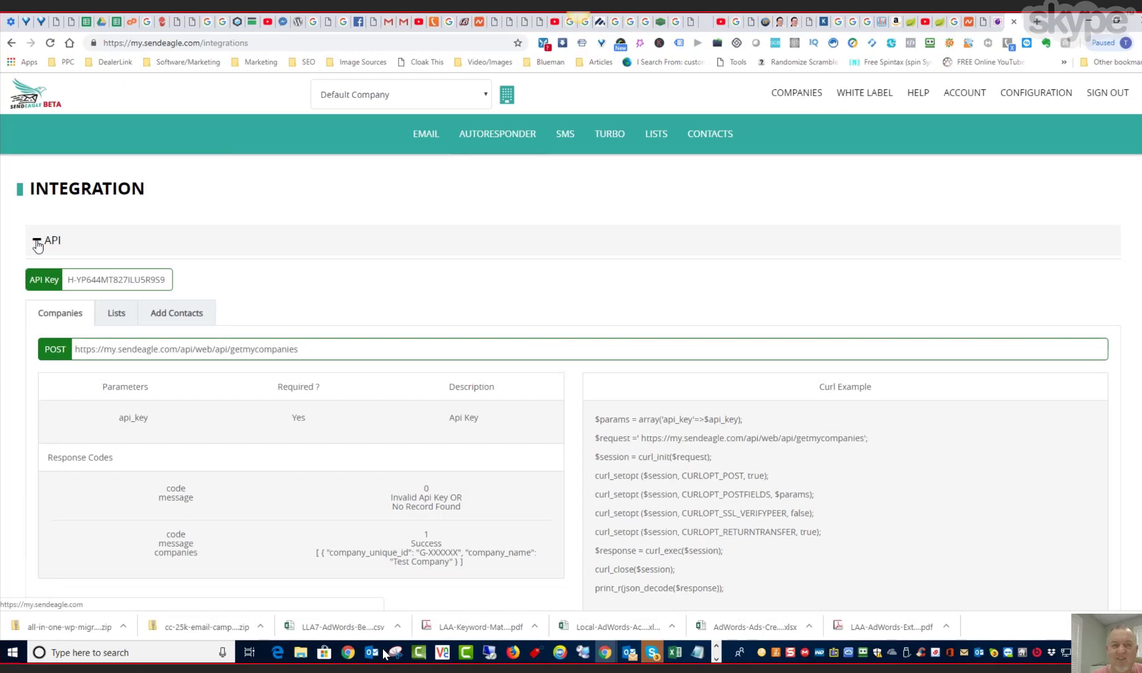
left_click(37, 241)
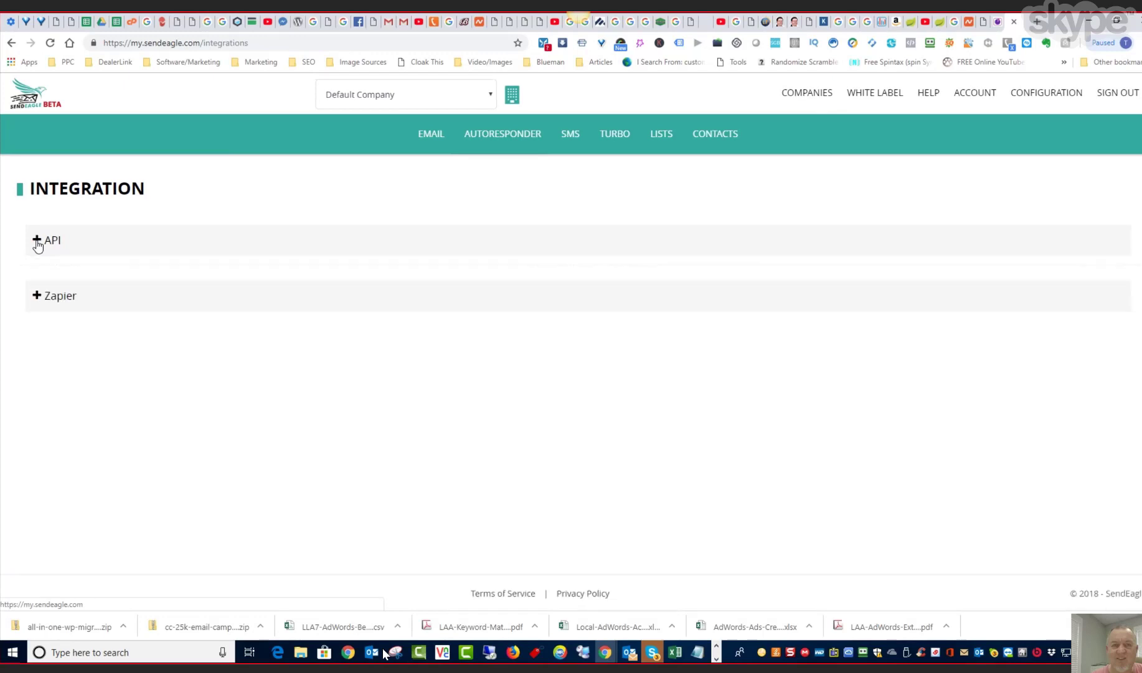
left_click(37, 297)
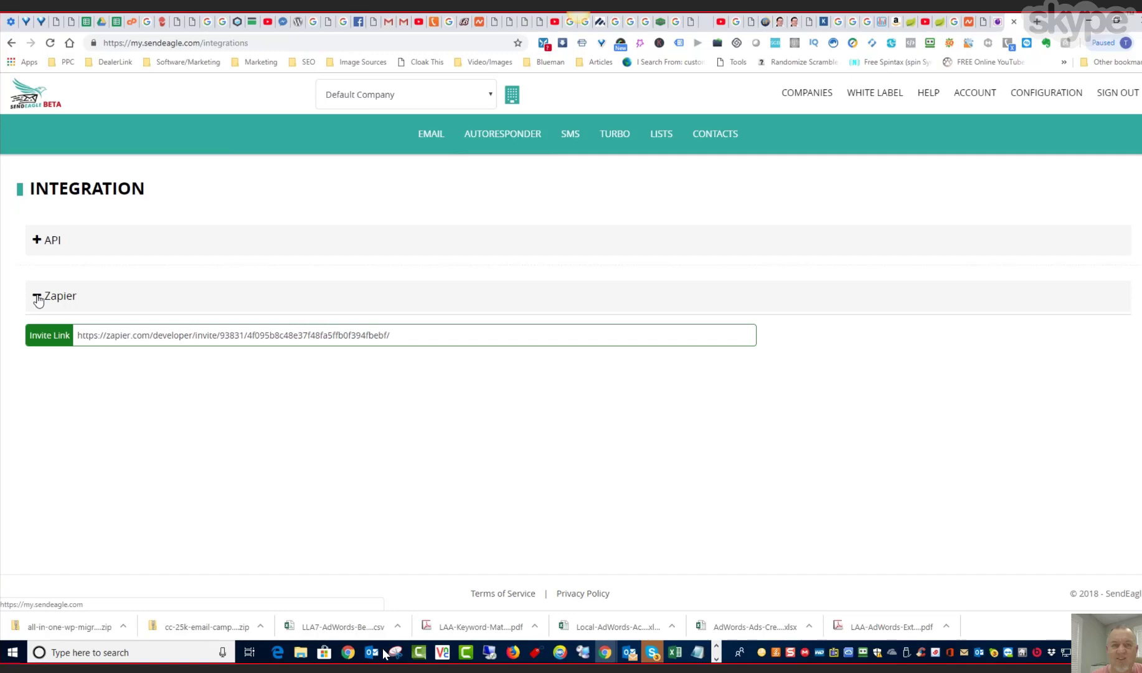
left_click(38, 297)
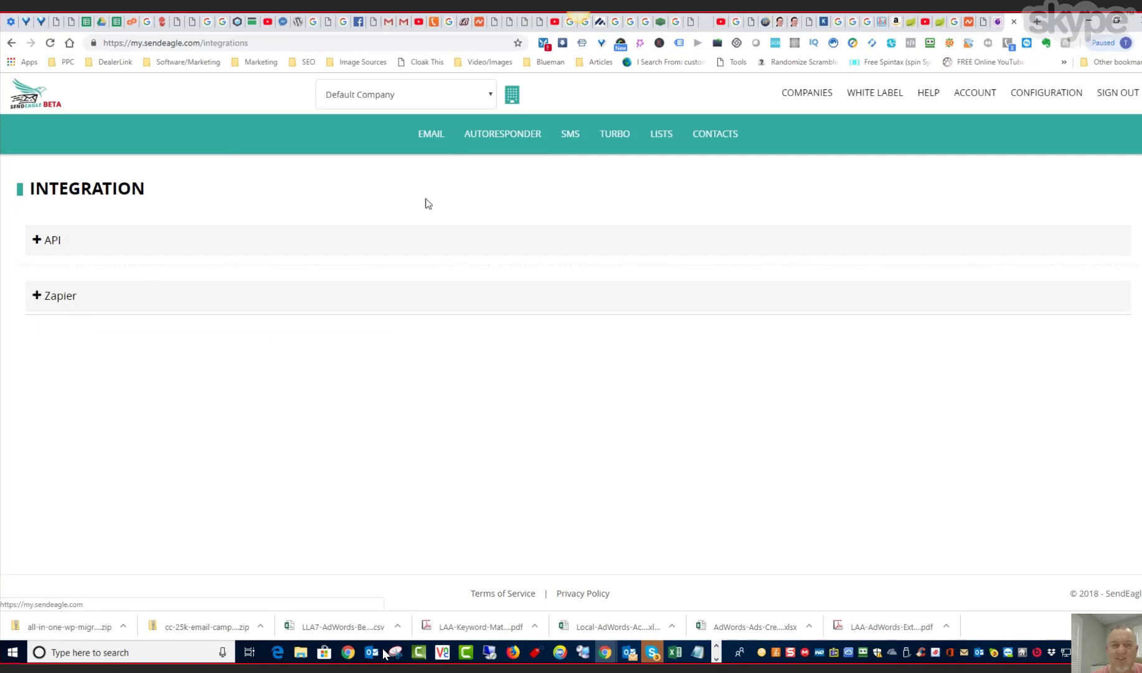
- Open the email dashboard and request the detailed statistics of the "test 2" campaign
left_click(426, 137)
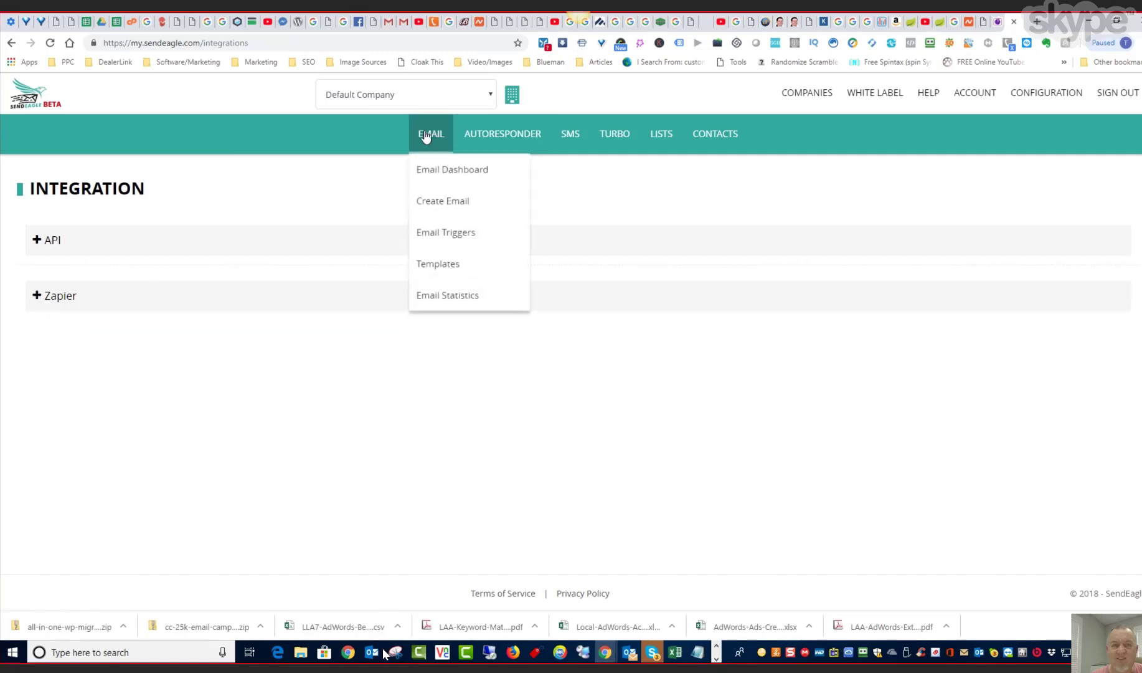
left_click(437, 178)
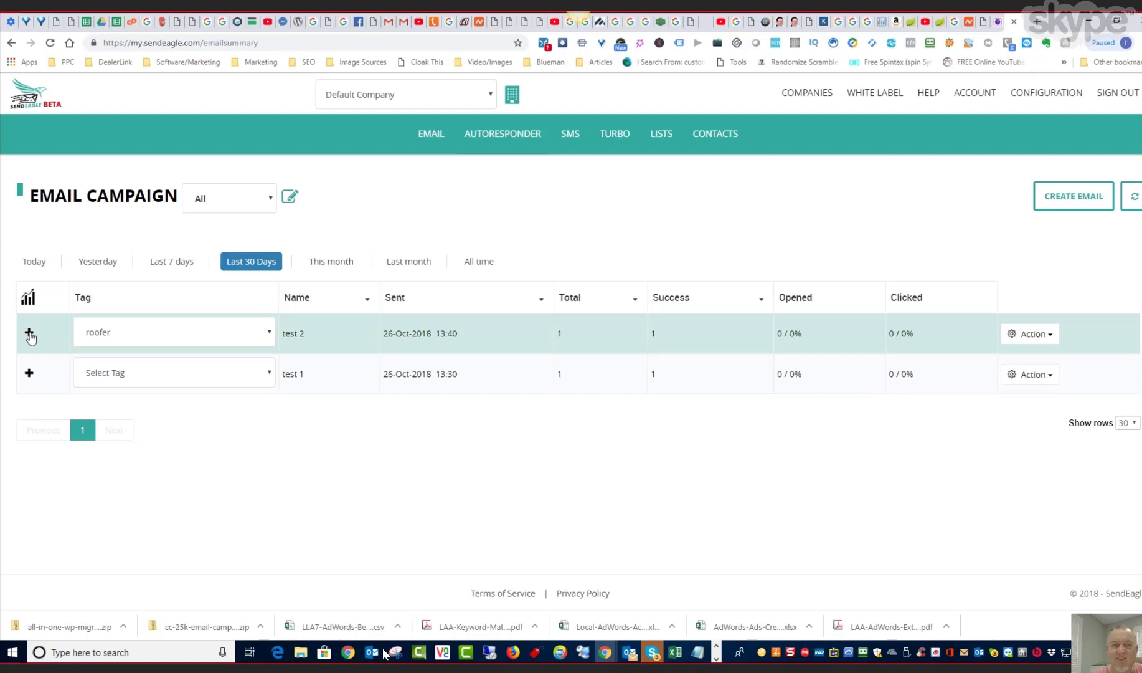
left_click(30, 335)
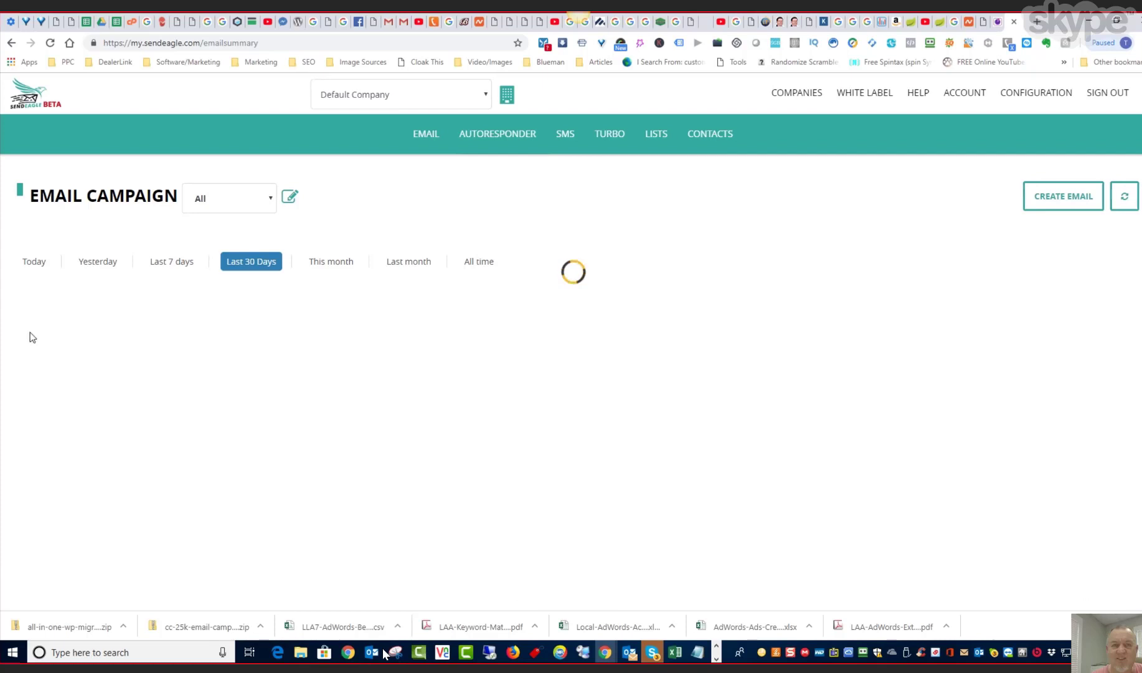
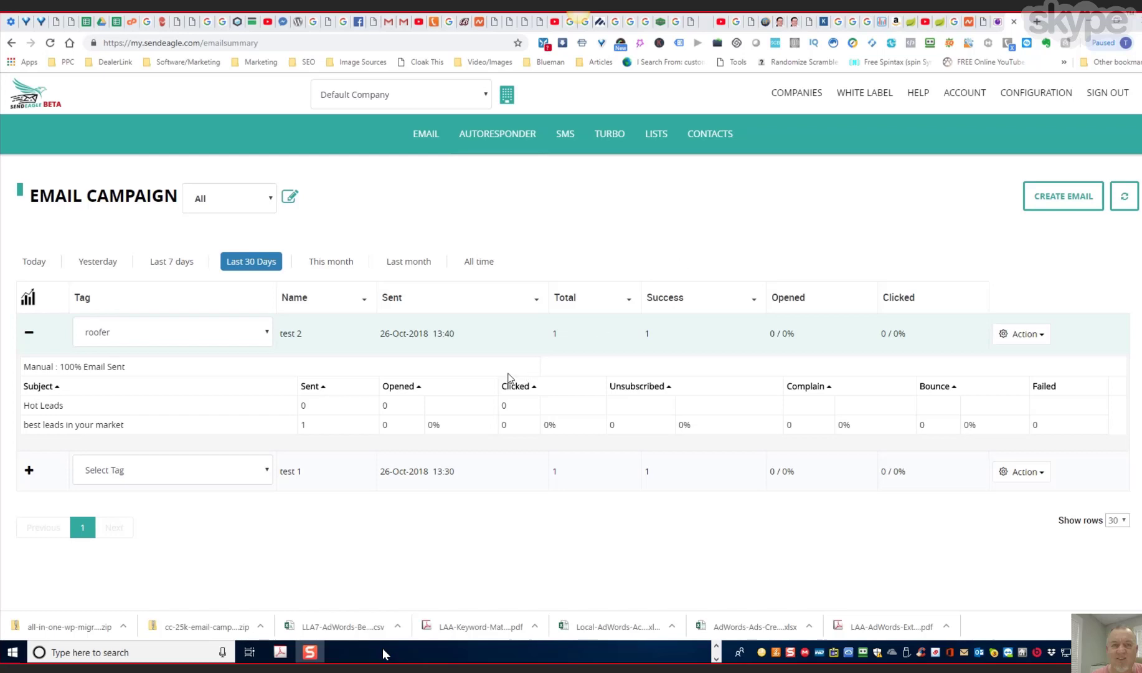
- Examine the "test 2" campaign's sent time and the actions available for it
left_click_drag(454, 336, 431, 336)
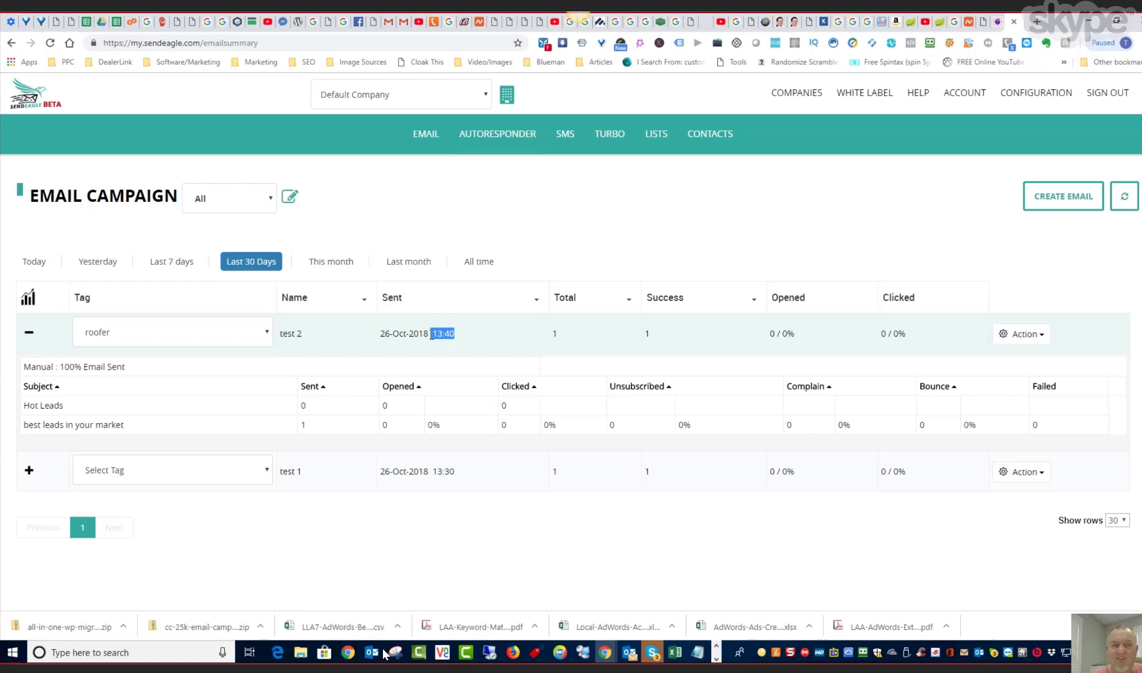
left_click(465, 338)
left_click(1044, 340)
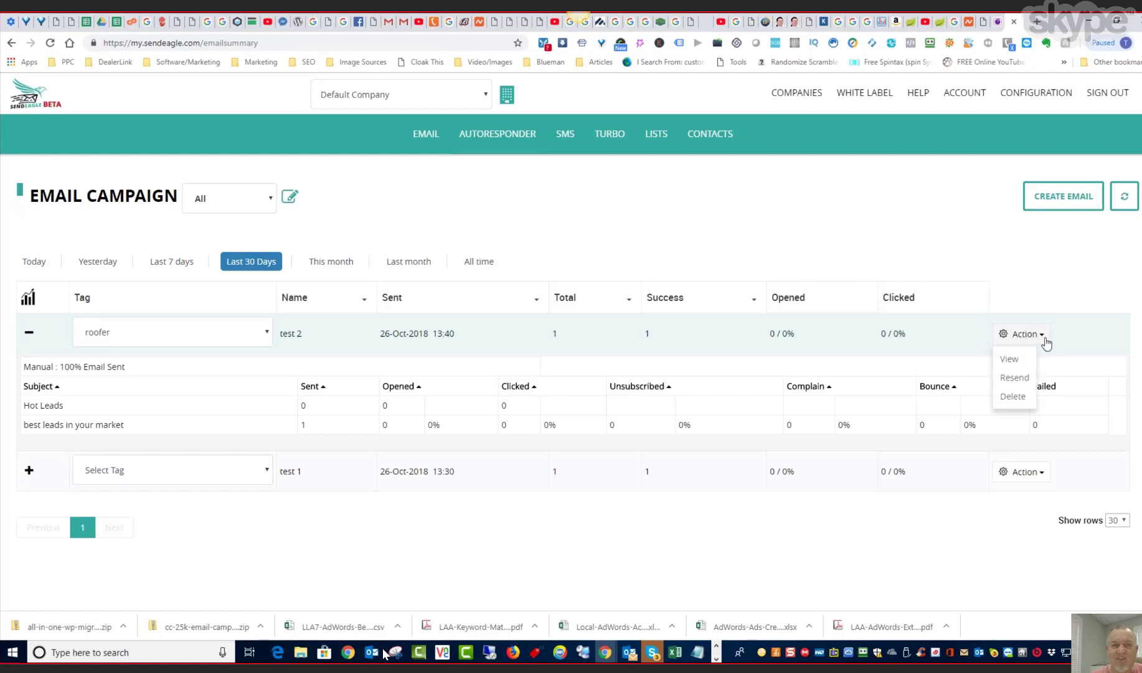
left_click(1044, 339)
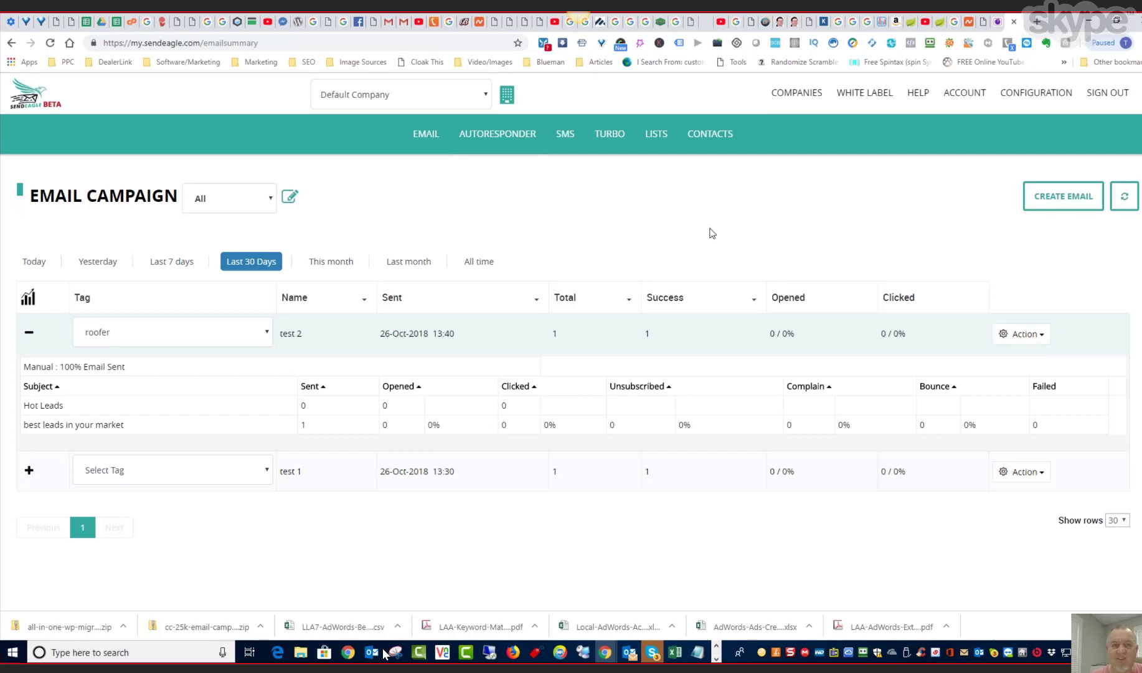
- View the autoresponder overview and the email triggers dashboard, including the blank anniversary trigger form
left_click(493, 133)
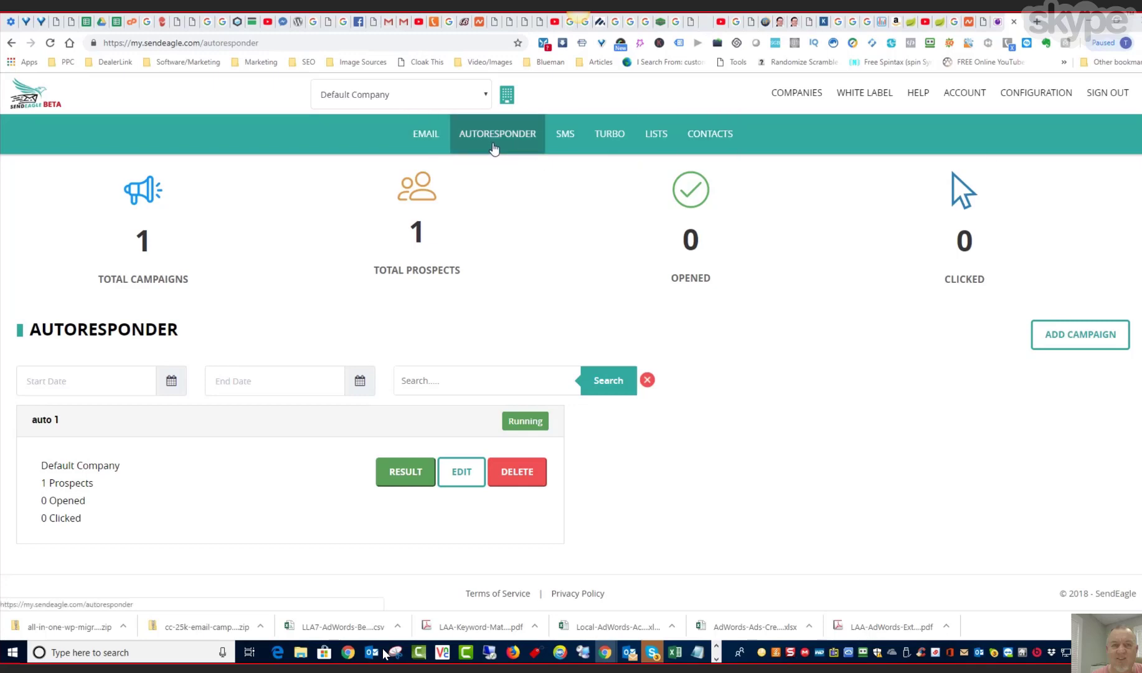
mouse_move(434, 143)
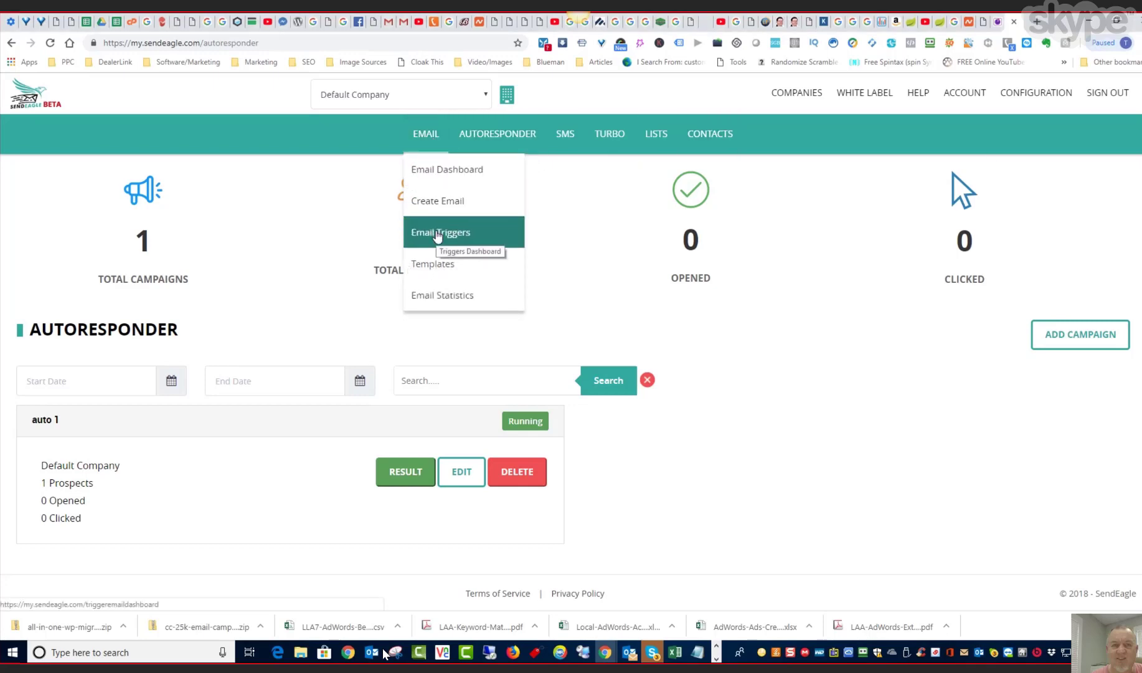
left_click(438, 233)
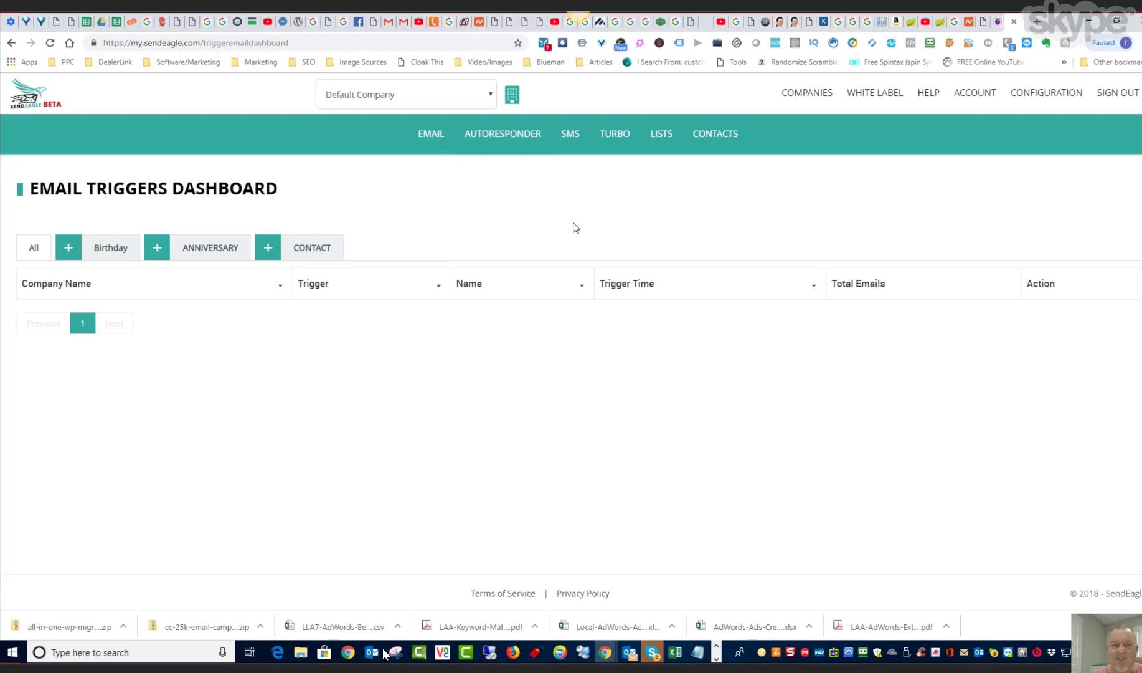
left_click(196, 249)
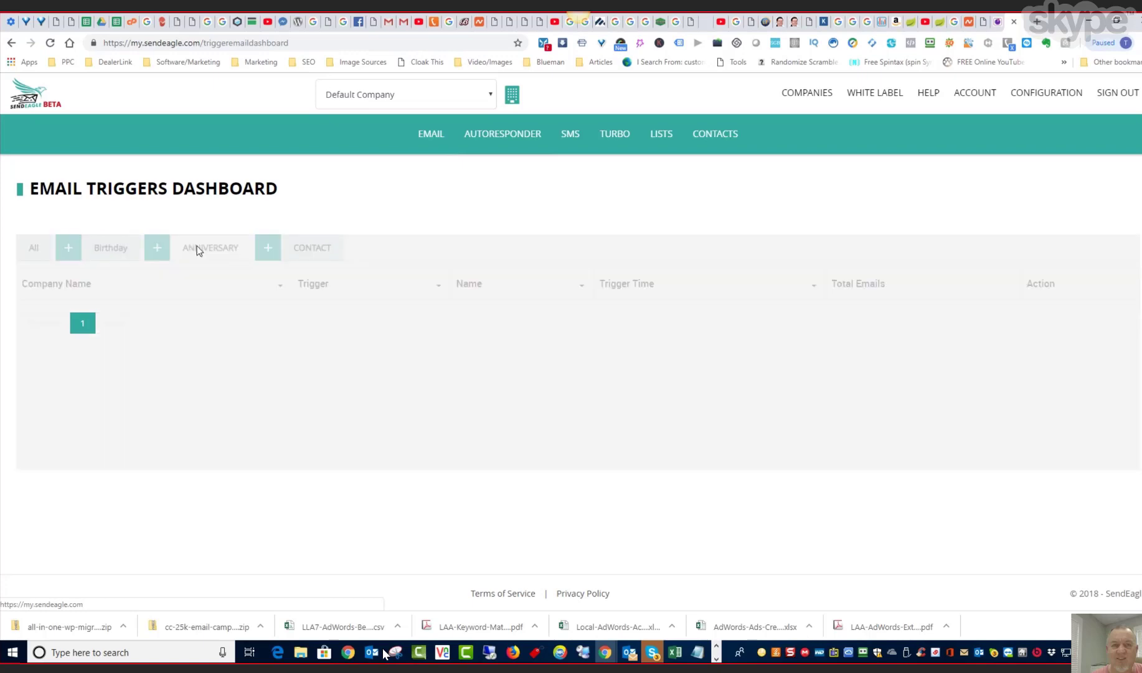
left_click(157, 250)
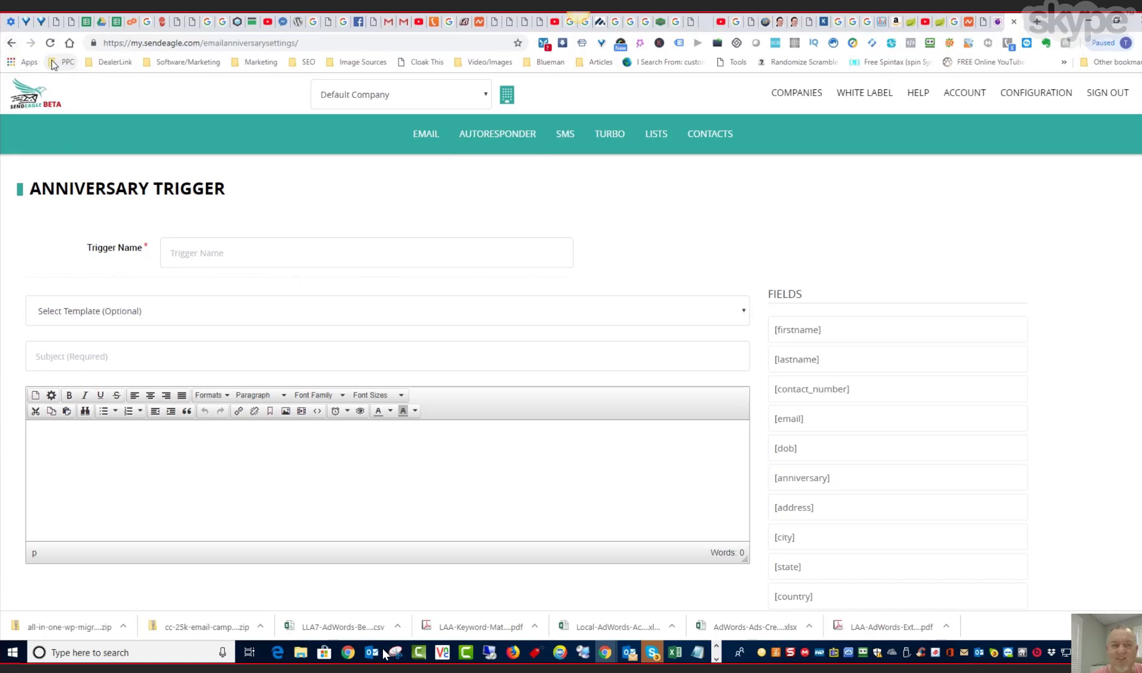
left_click(12, 45)
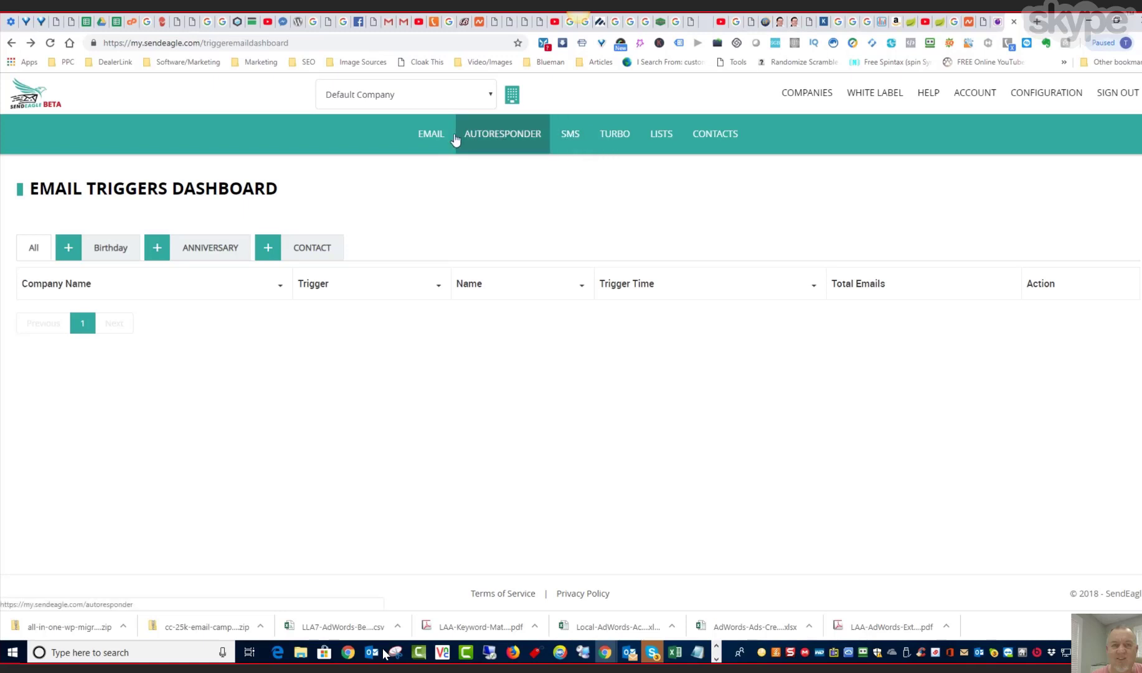
- Start a resend of the "test 2" campaign and review its content and A/B testing settings through to the recipient selection
left_click(429, 138)
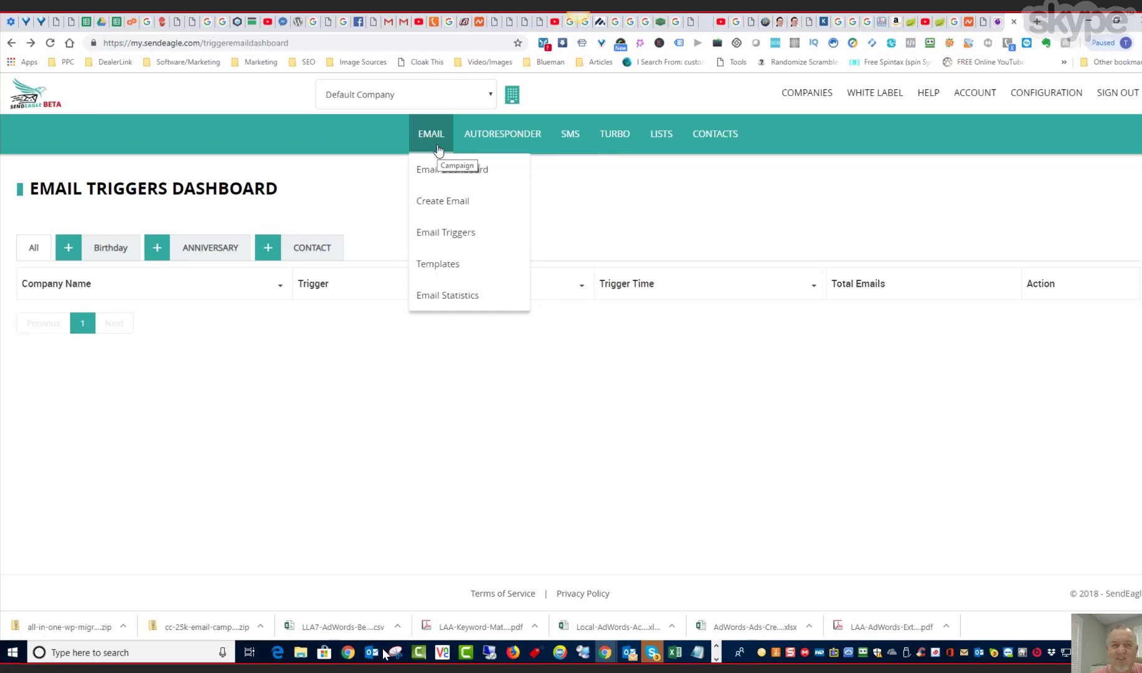
left_click(438, 167)
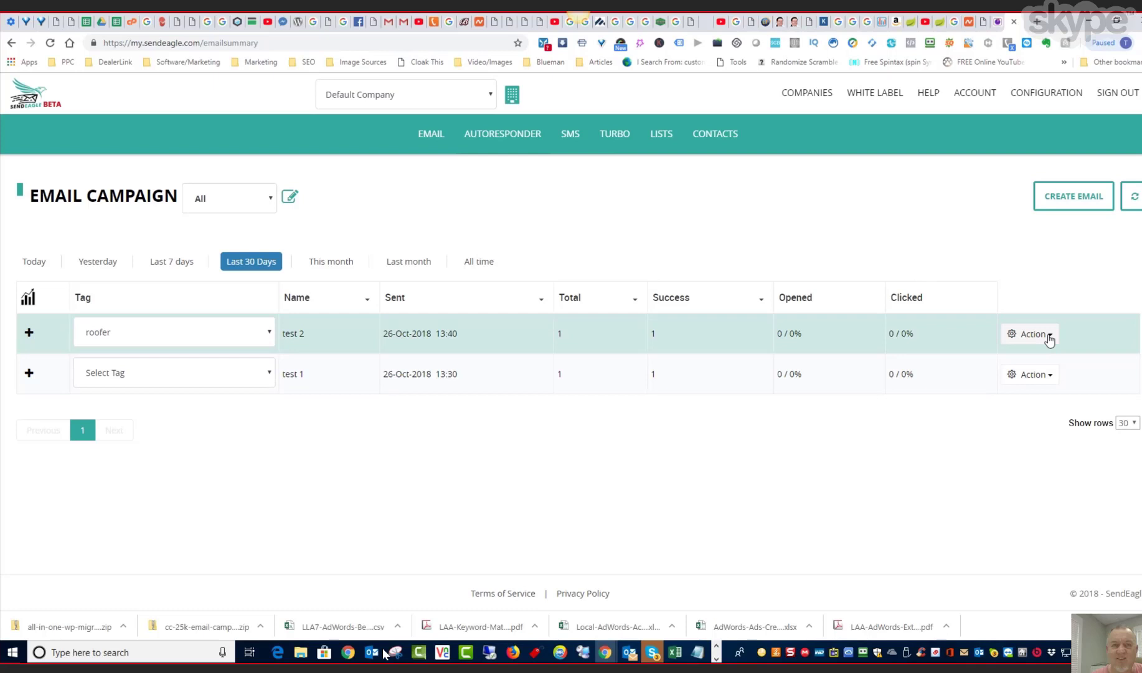
left_click(1050, 337)
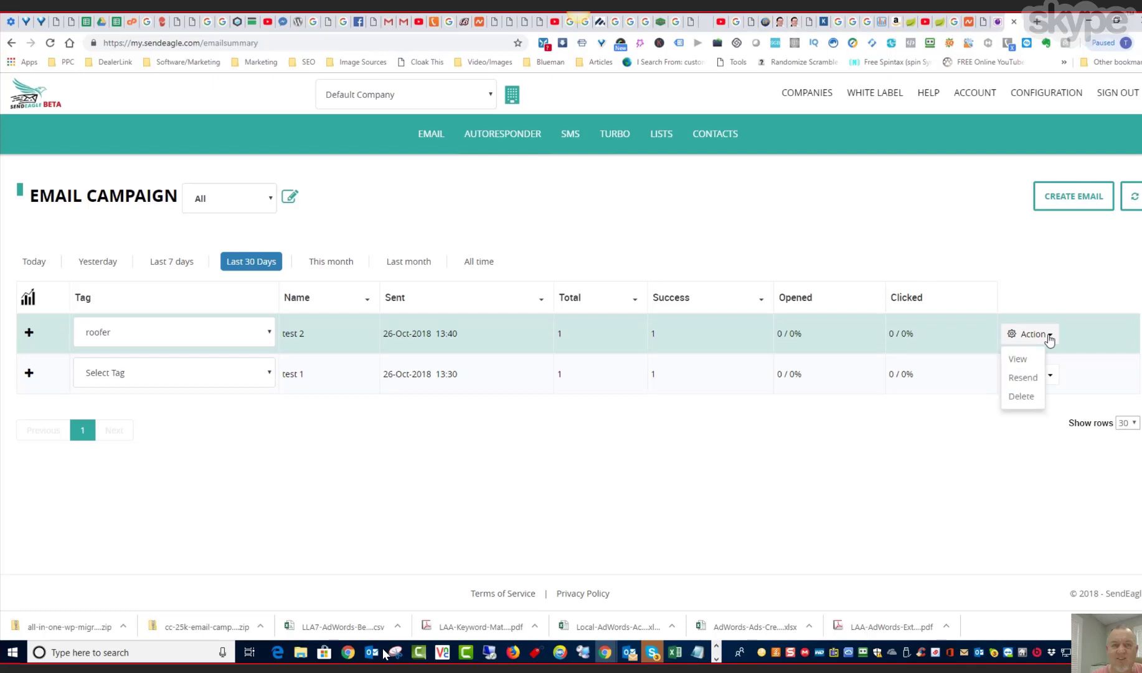
left_click(1025, 378)
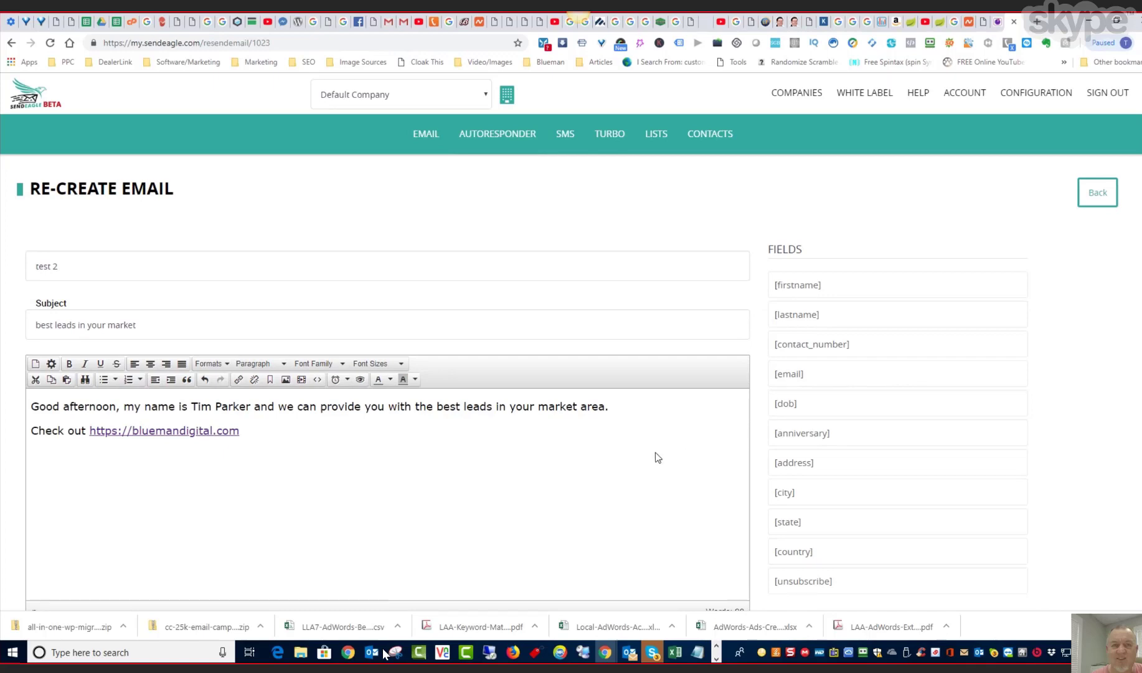
scroll(661, 455, "down", 1)
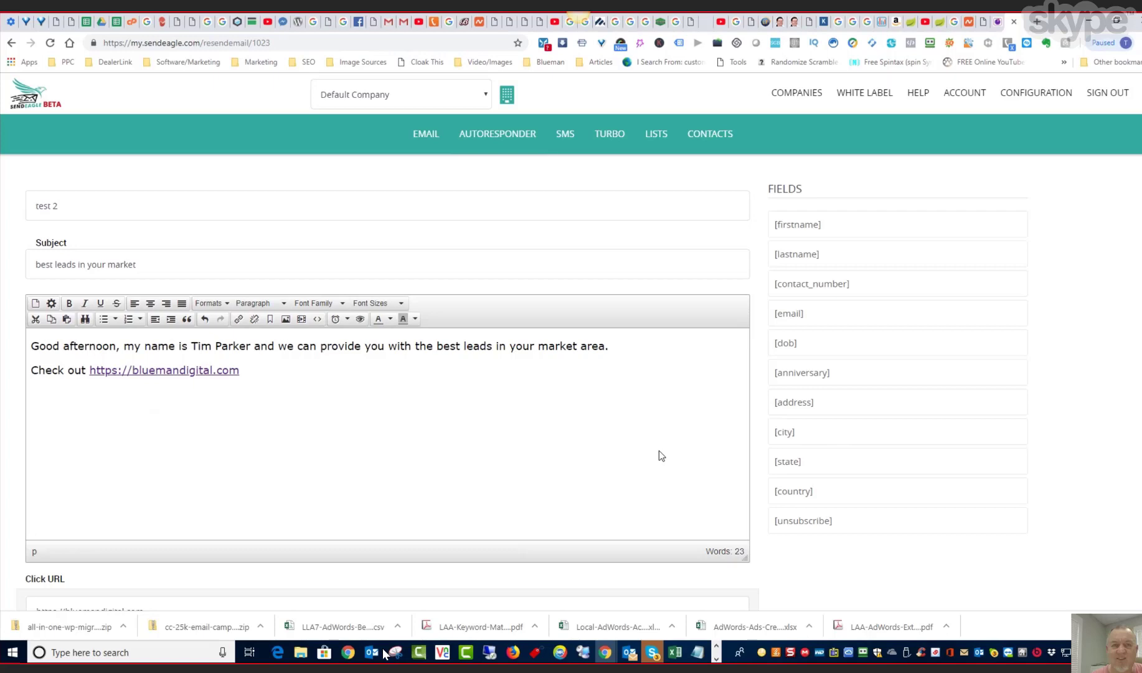
scroll(660, 451, "down", 3)
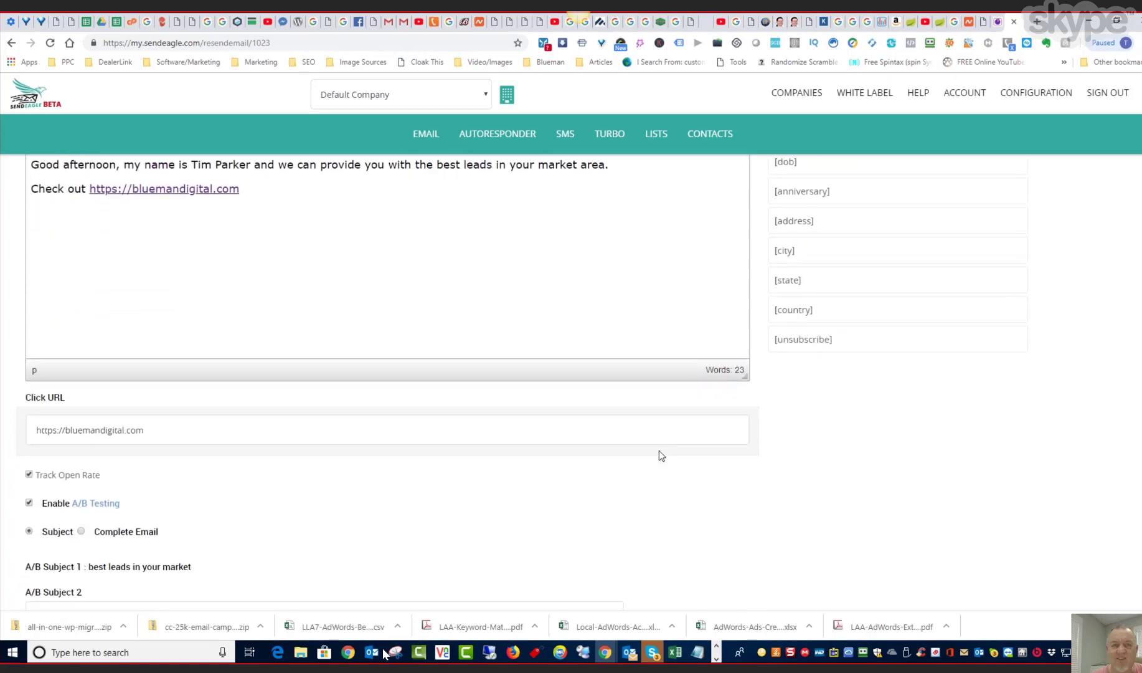
scroll(659, 451, "down", 2)
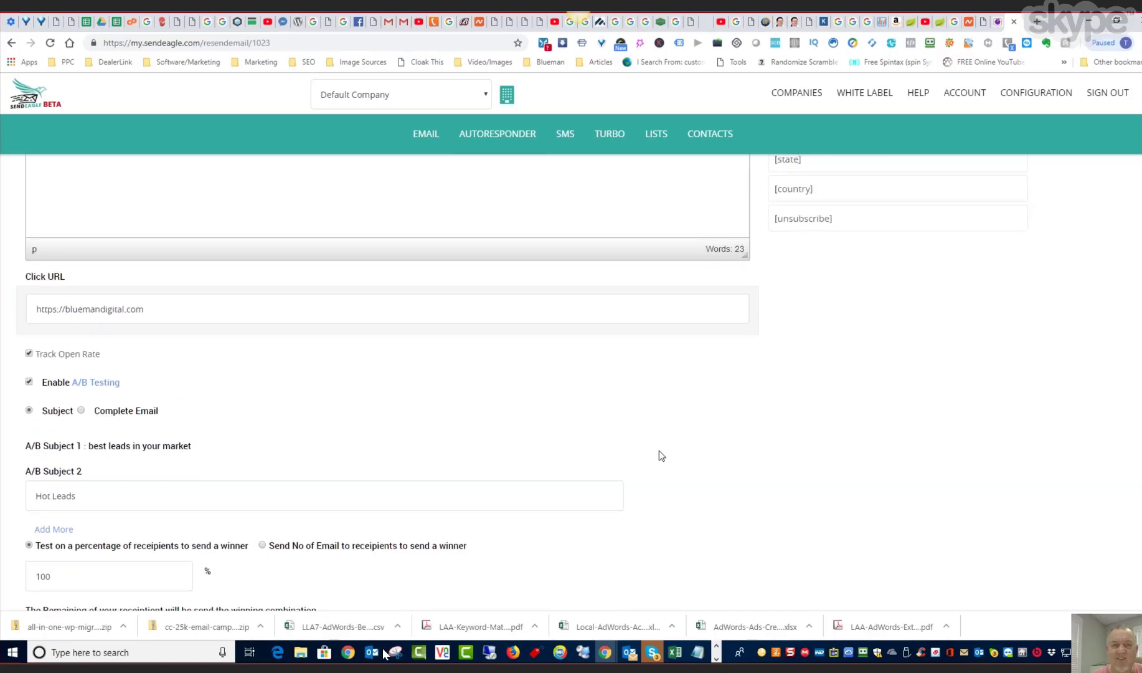
scroll(659, 453, "down", 3)
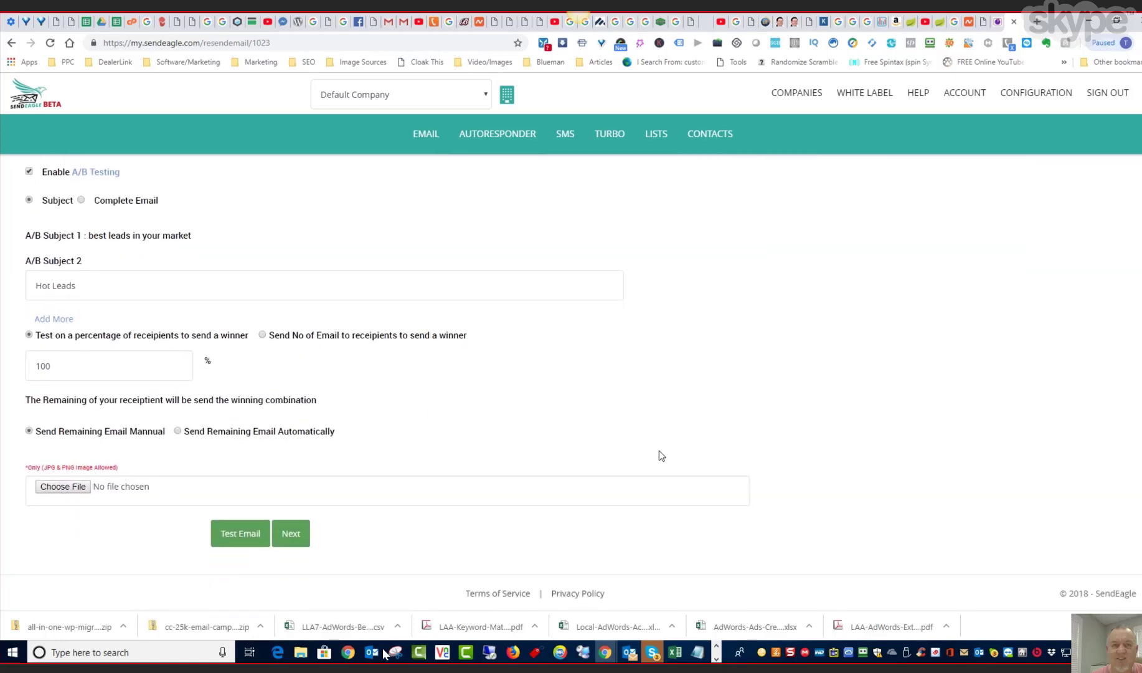
left_click(291, 533)
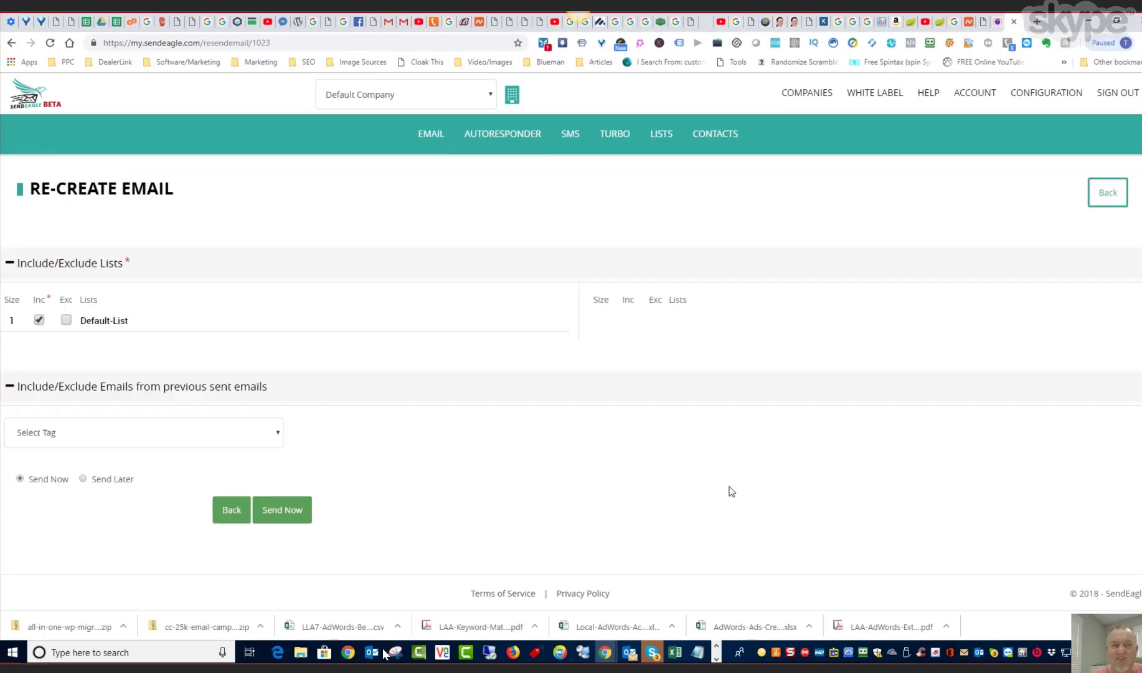
- Try the roofer tag filter for the resend, toggling exclusion of contacts who successfully received or saw the earlier email
left_click(279, 437)
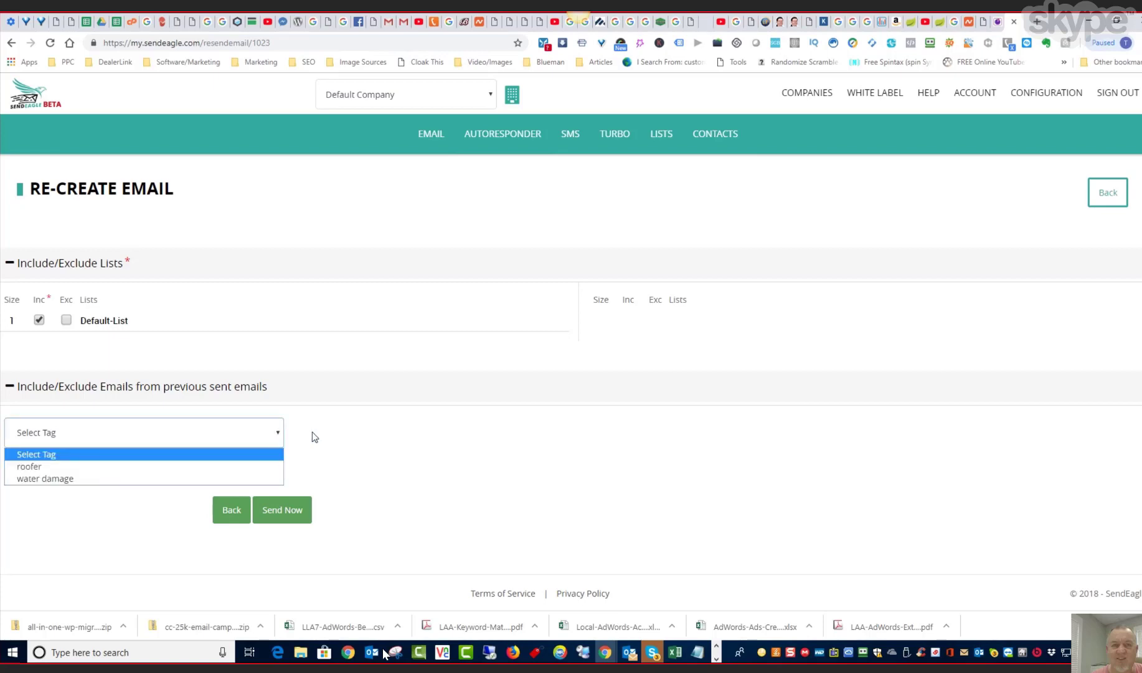
left_click(54, 467)
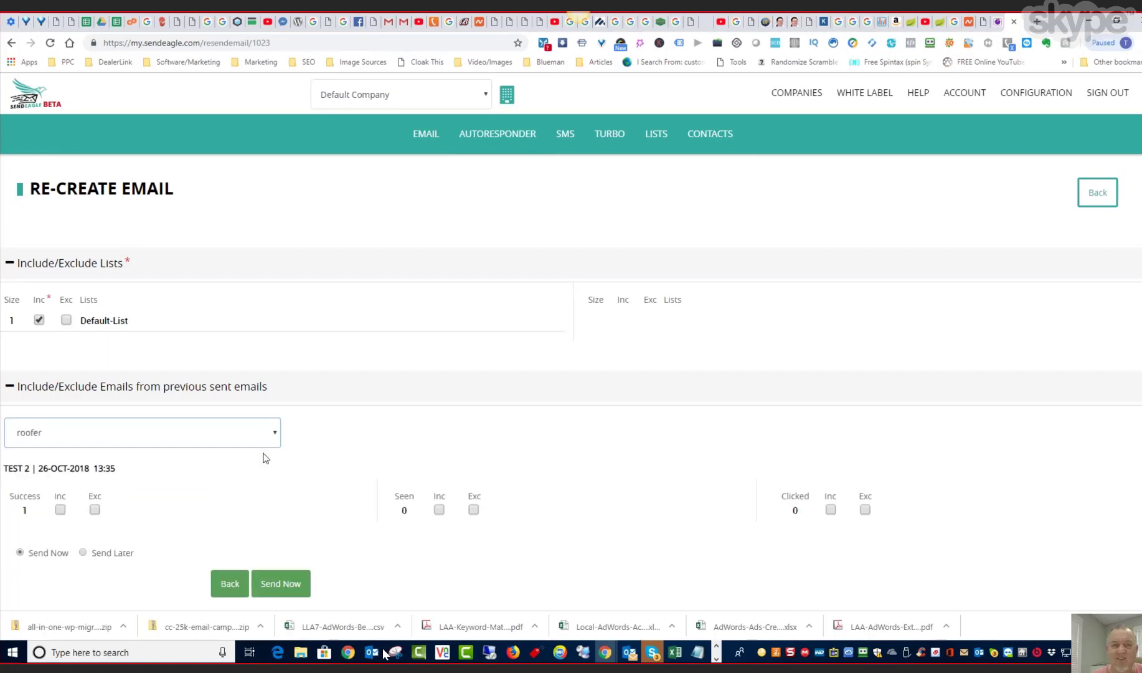
scroll(438, 436, "down", 1)
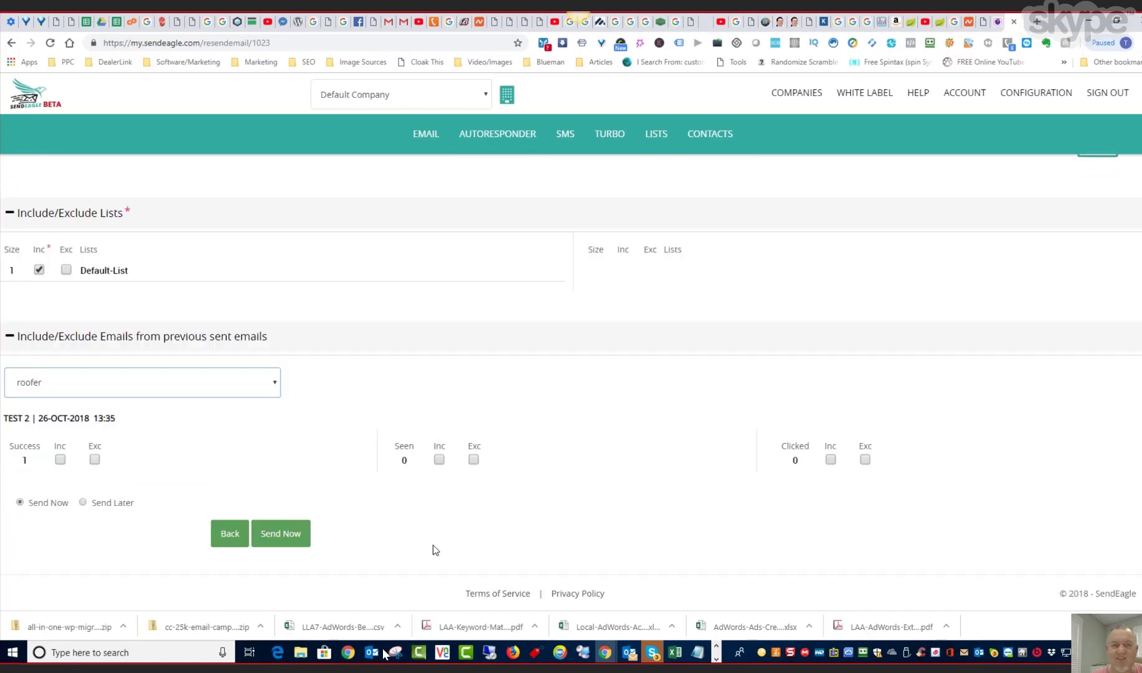
left_click(95, 460)
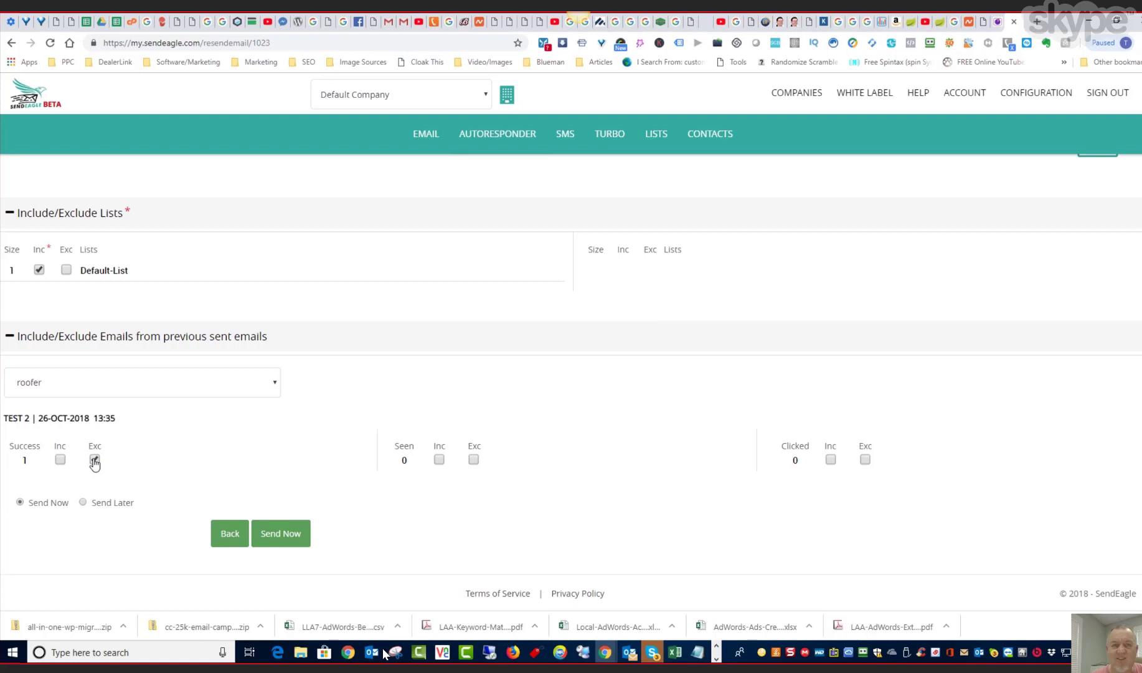
left_click(95, 460)
left_click(475, 460)
left_click(474, 461)
- Abandon the "test 2" resend and return to the email campaign overview
left_click(230, 532)
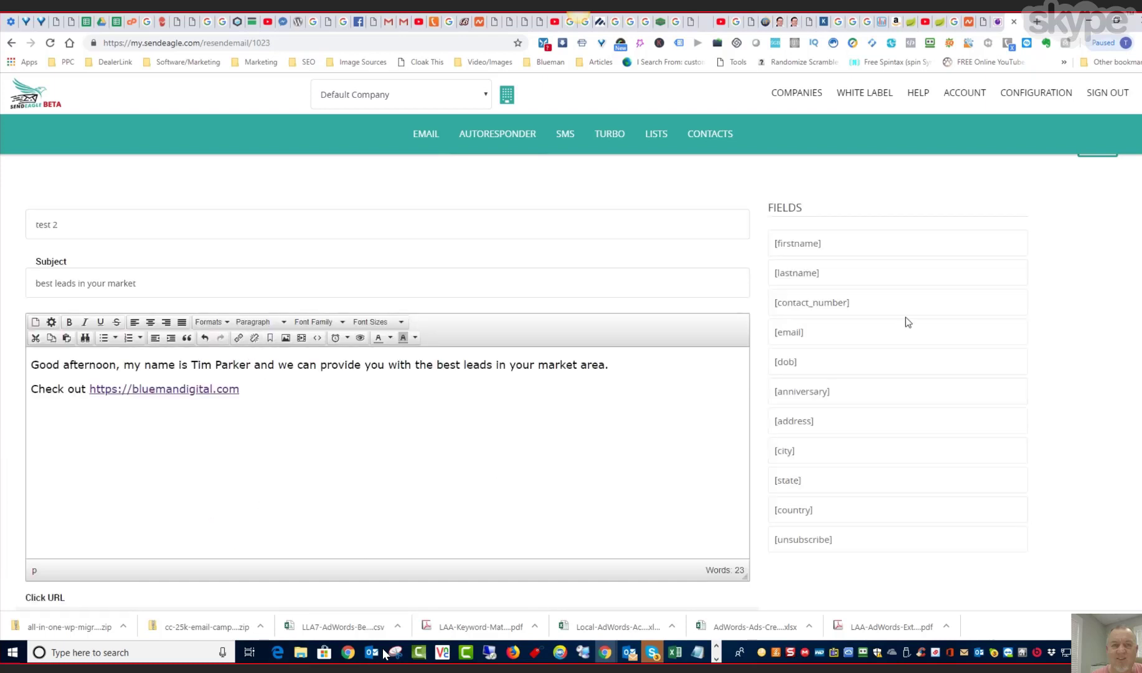
scroll(929, 436, "up", 1)
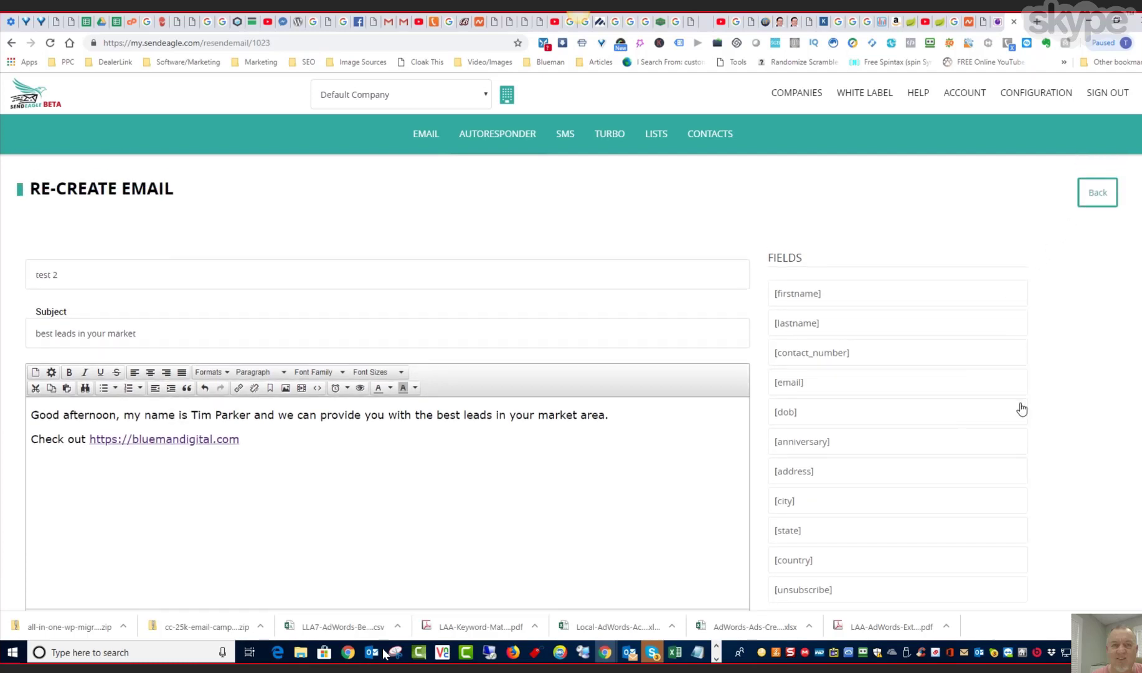
scroll(1020, 408, "down", 4)
scroll(922, 311, "up", 4)
left_click(1100, 194)
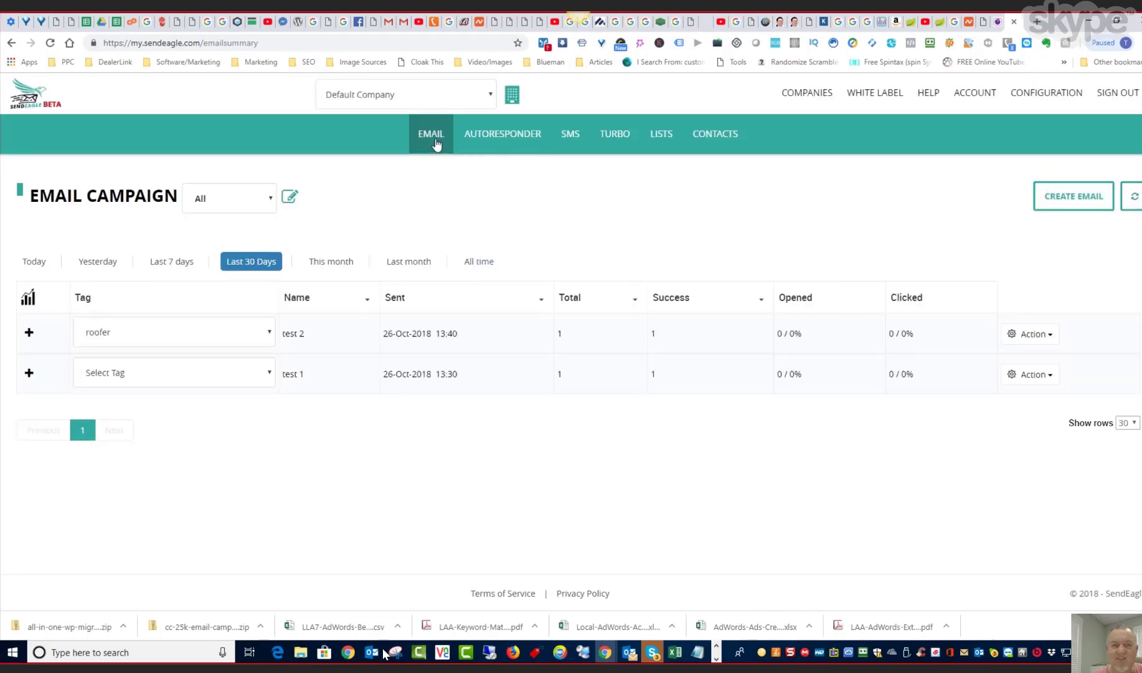
- Review the email options, the autoresponder overview and the available SMS options
mouse_move(437, 154)
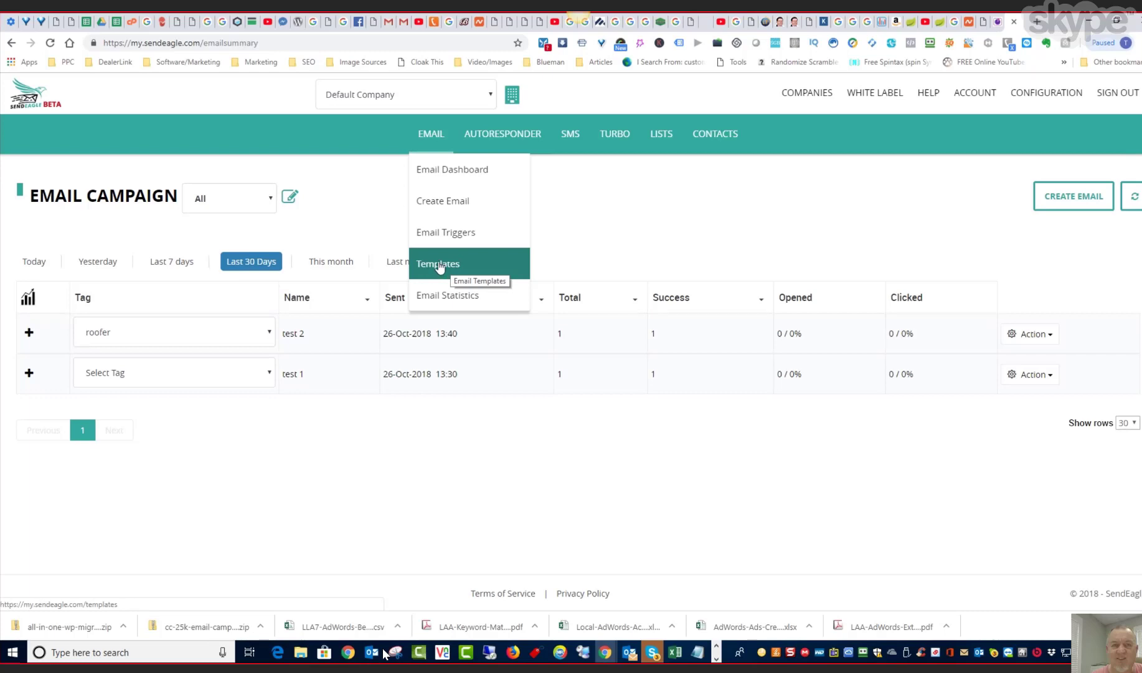
left_click(503, 134)
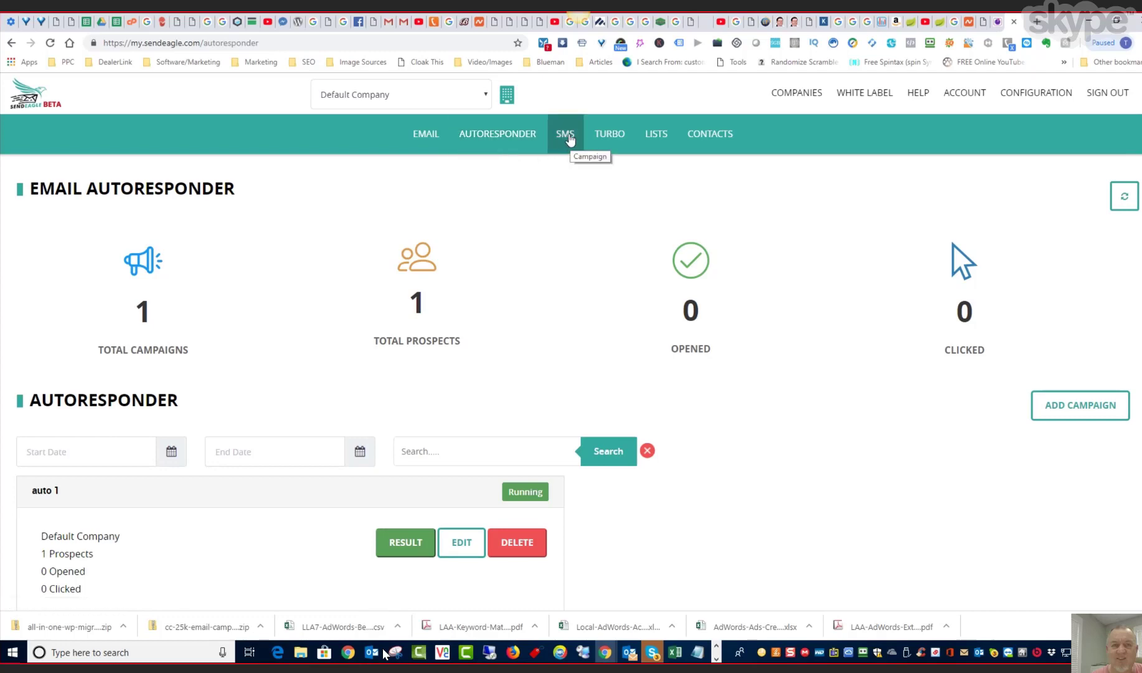
left_click(568, 138)
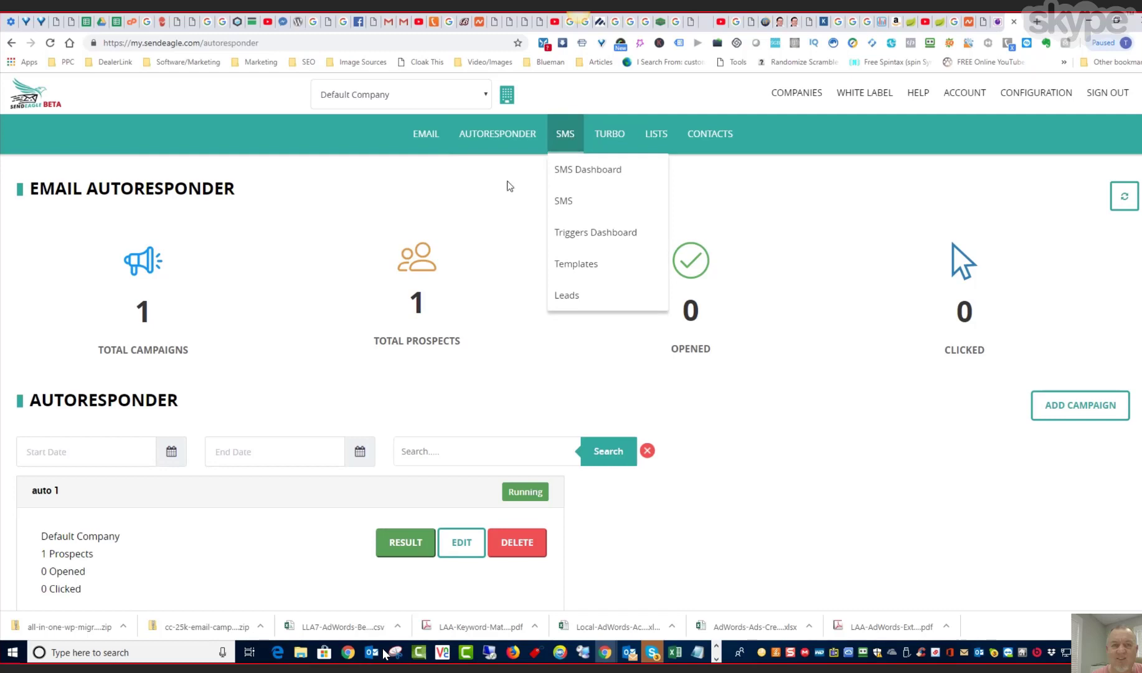
left_click(476, 192)
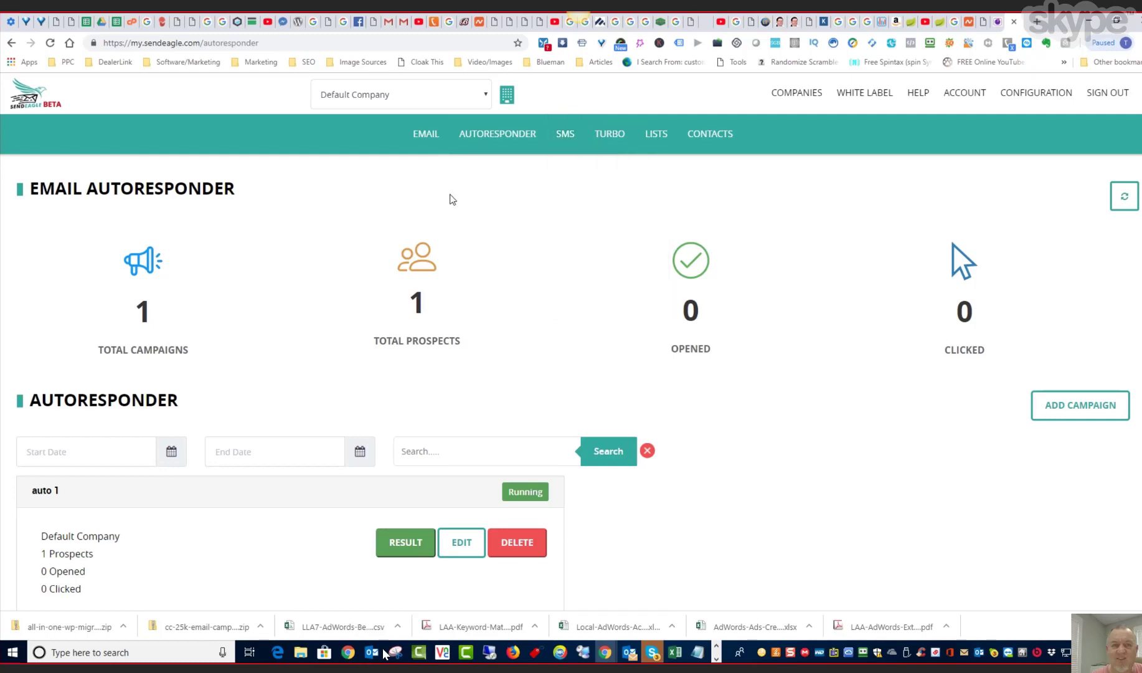
- Create a new contact list named "abc" in list management
left_click(658, 142)
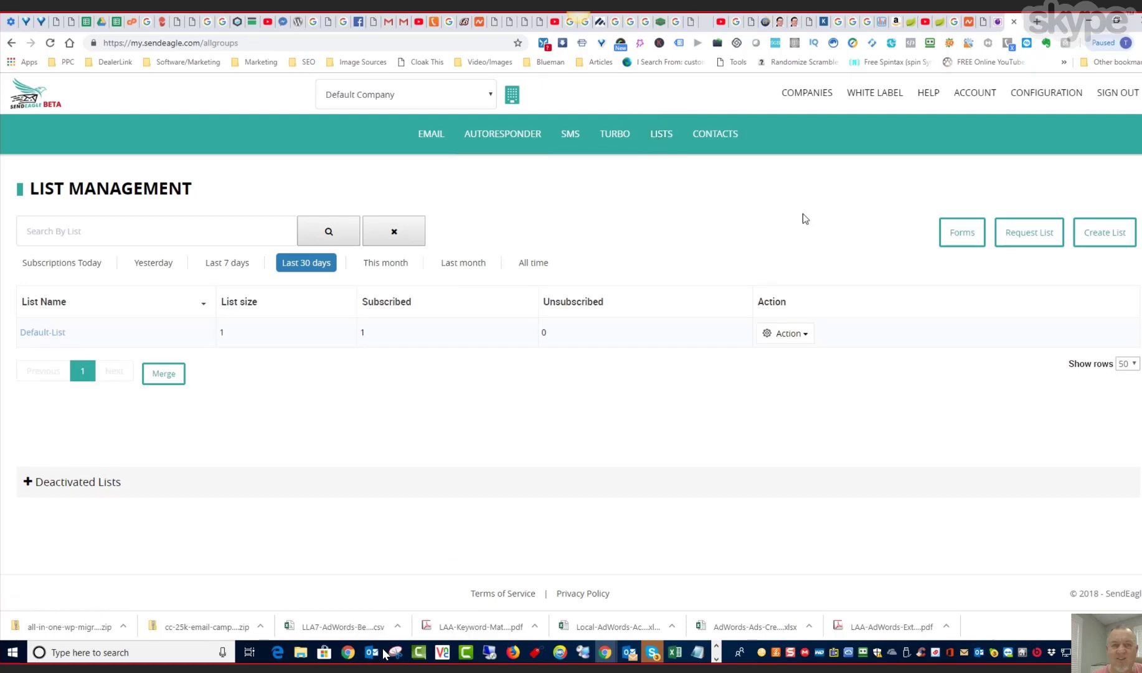
left_click(1099, 238)
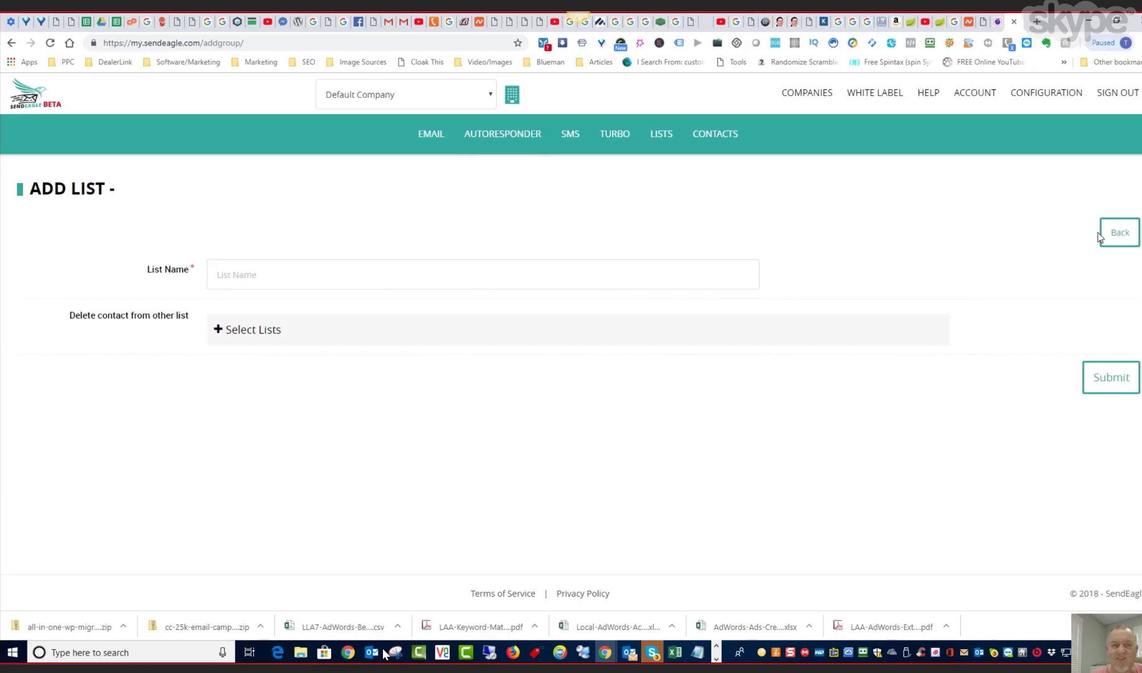
left_click(224, 276)
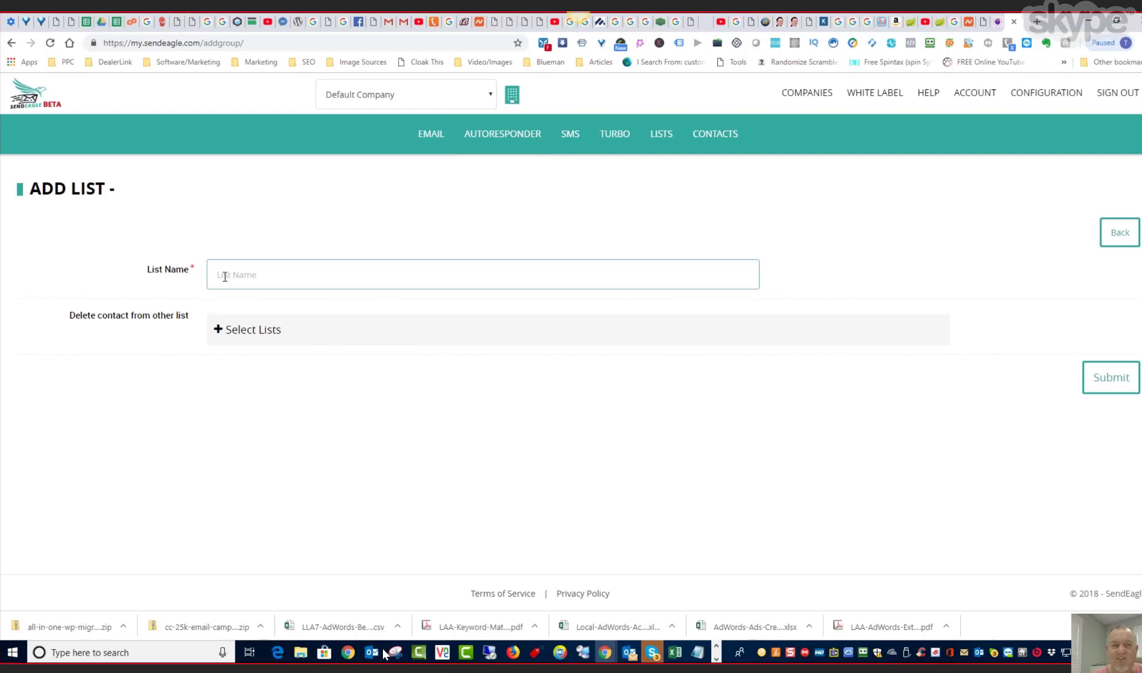
type("abc")
left_click(320, 356)
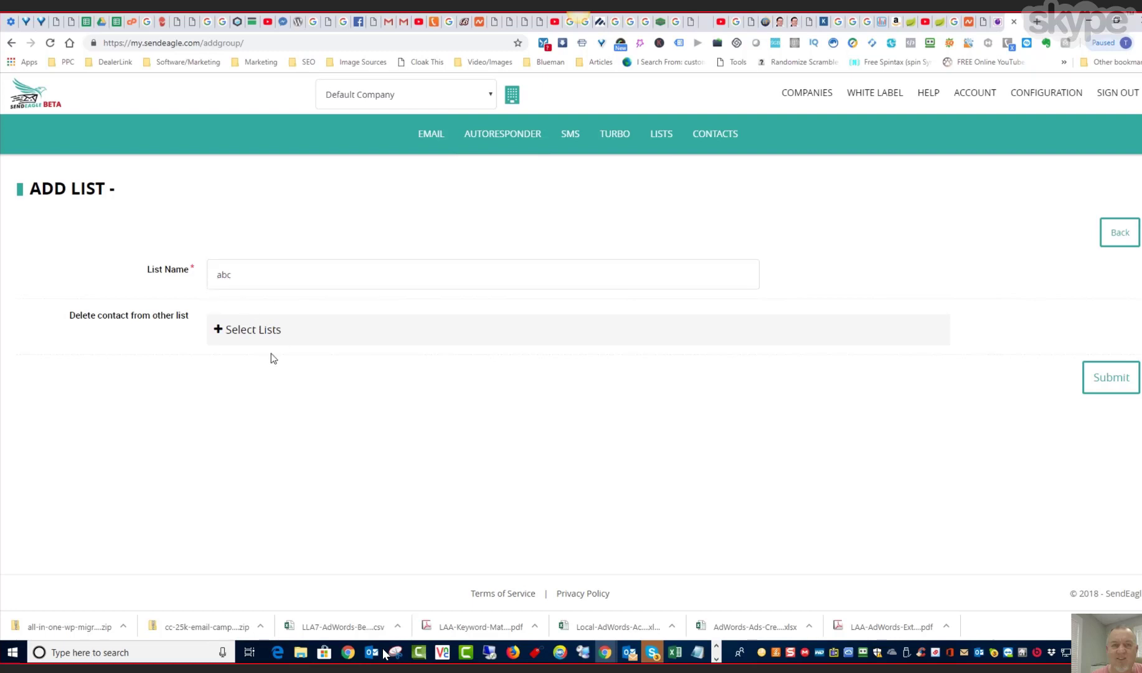
left_click(1112, 386)
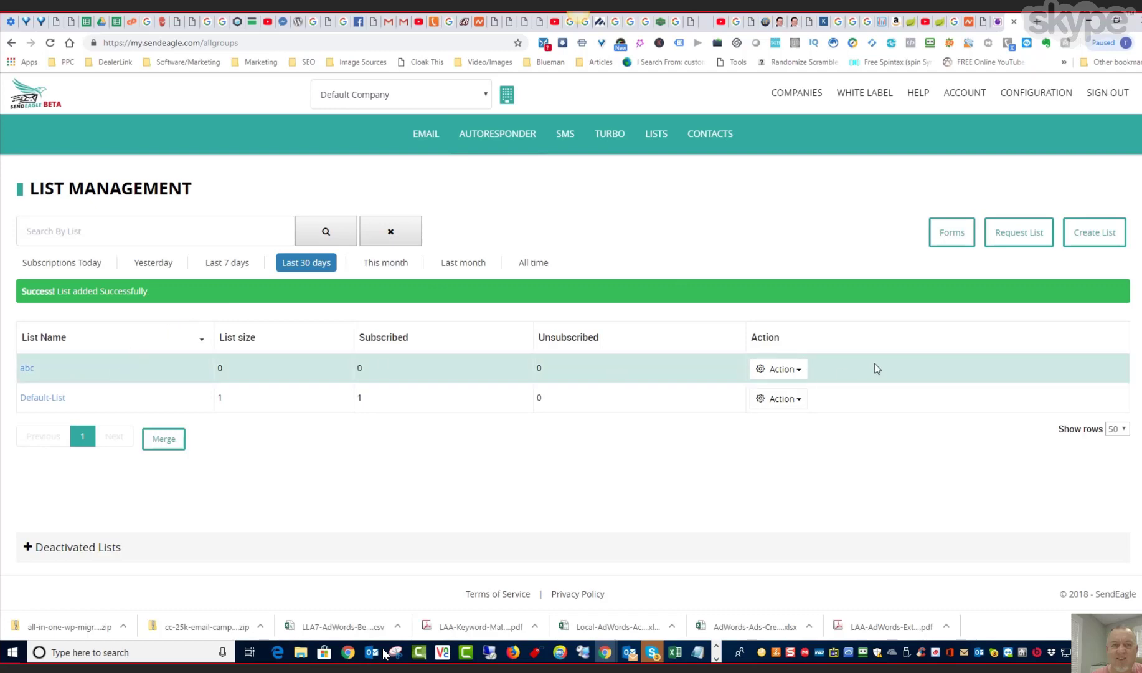
- Open the CSV contact upload for the "abc" list
left_click(801, 371)
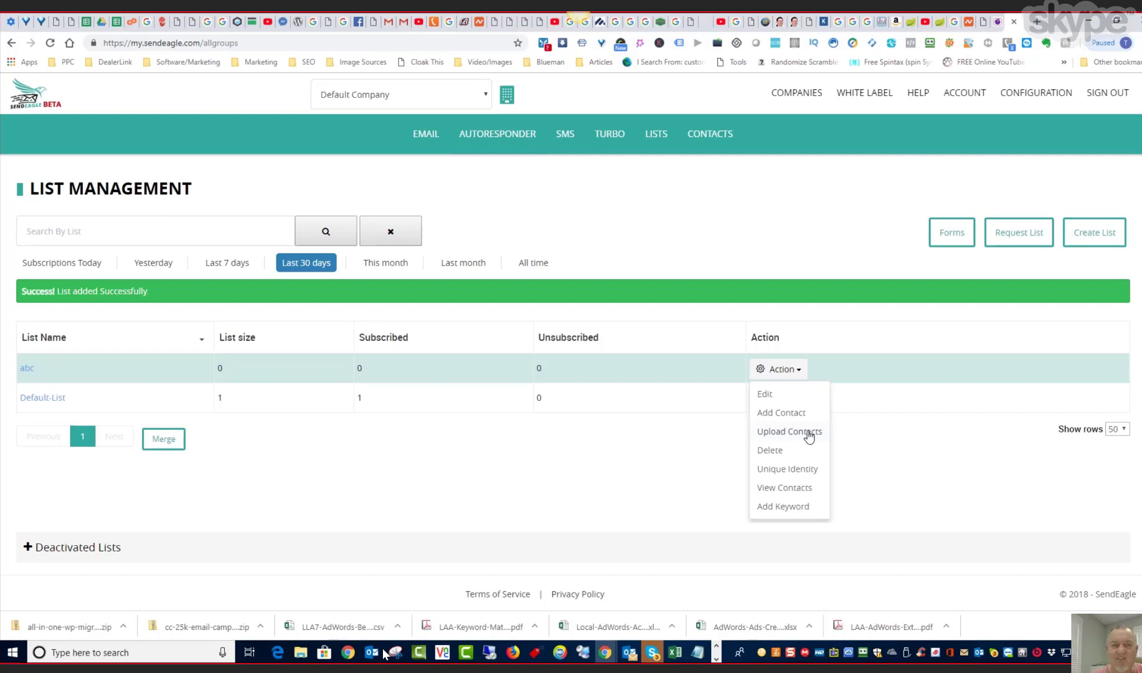
left_click(789, 431)
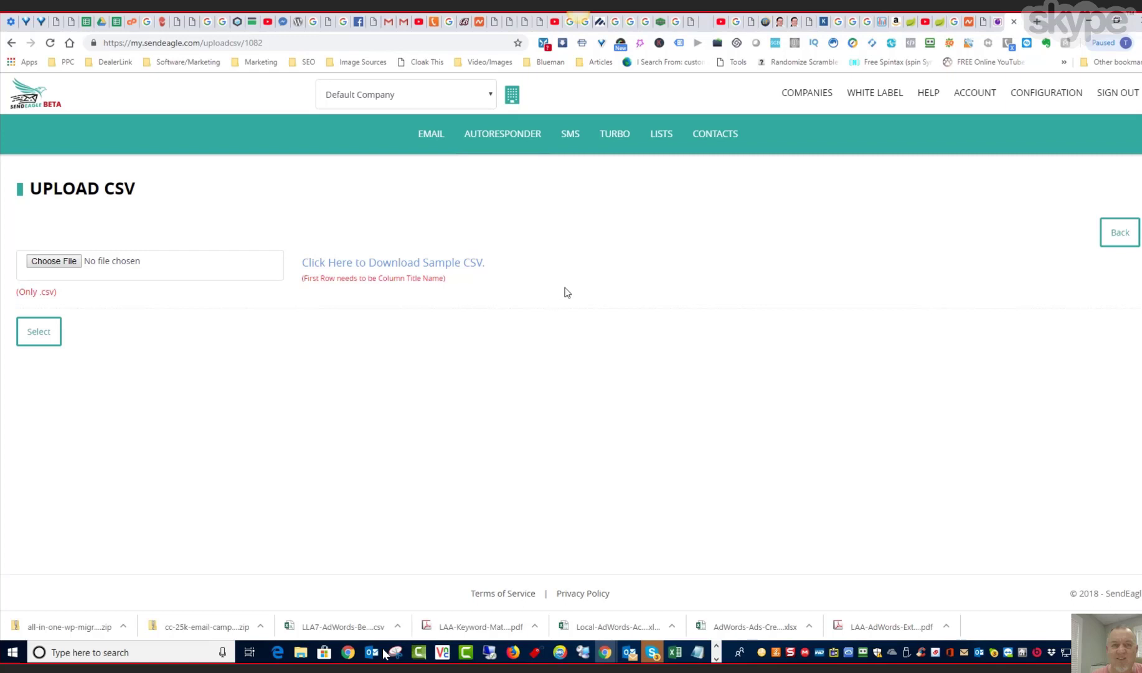
- Bring up the available account options
mouse_move(571, 139)
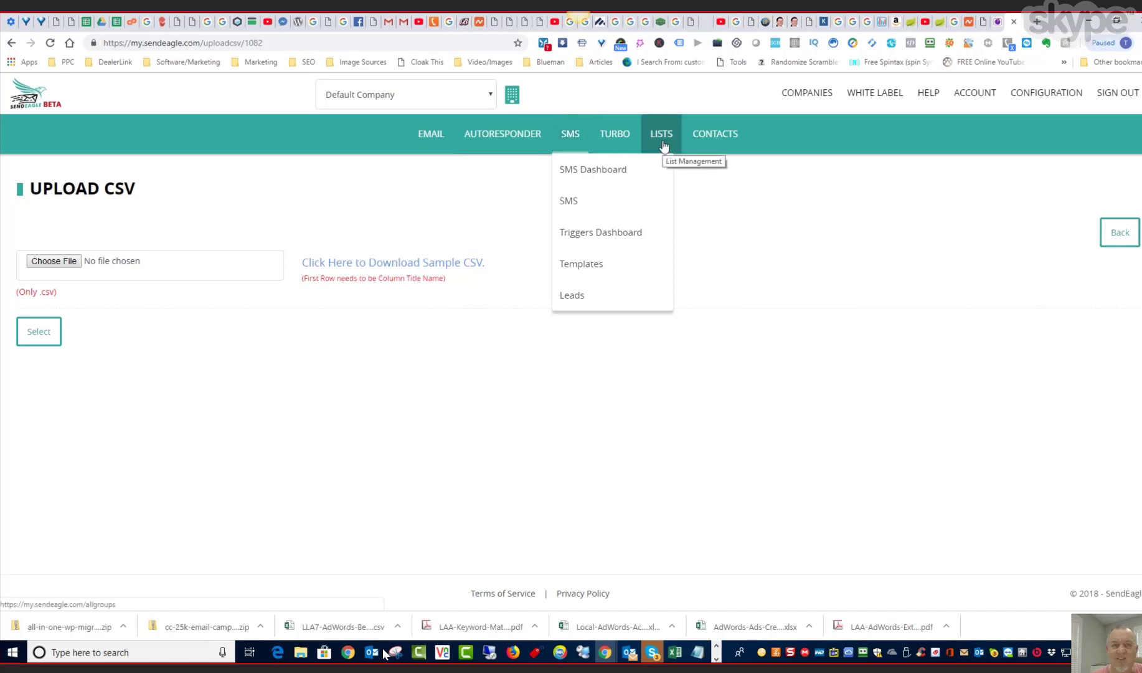
left_click(975, 93)
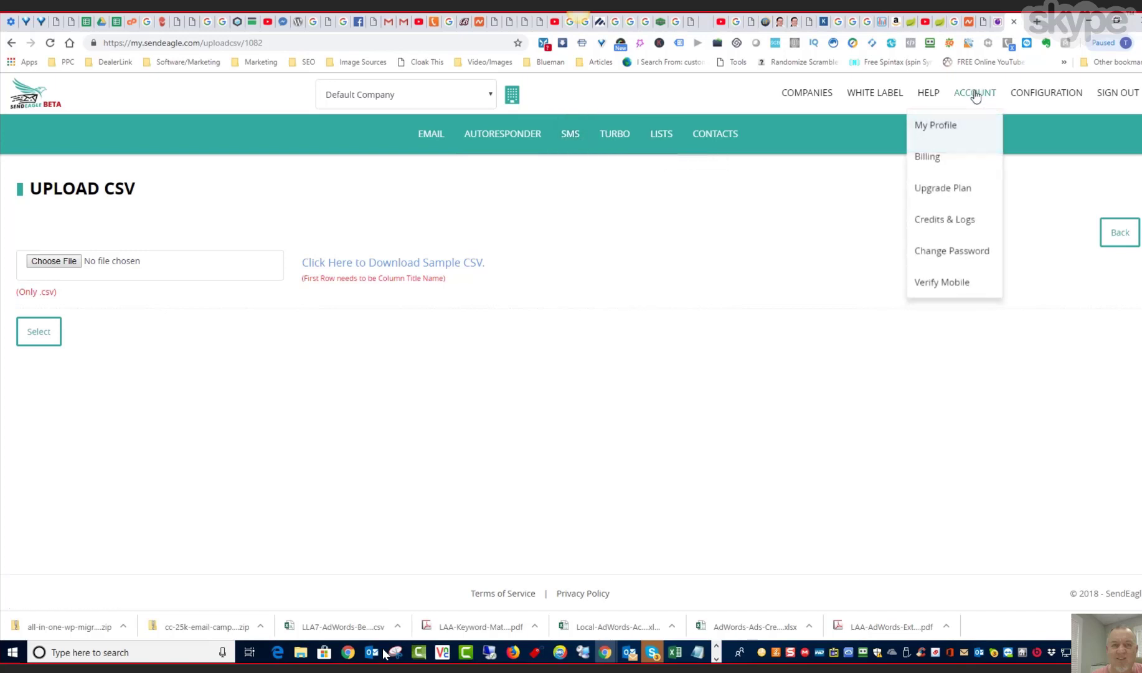